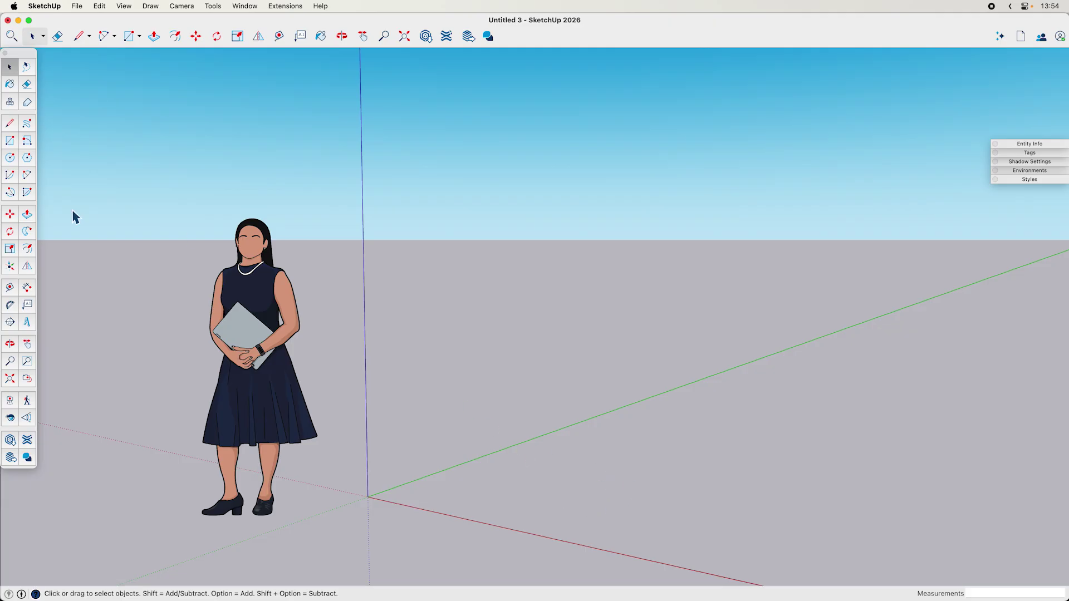
# Check the installed SketchUp version in the About SketchUp information and close it
pyautogui.click(45, 7)
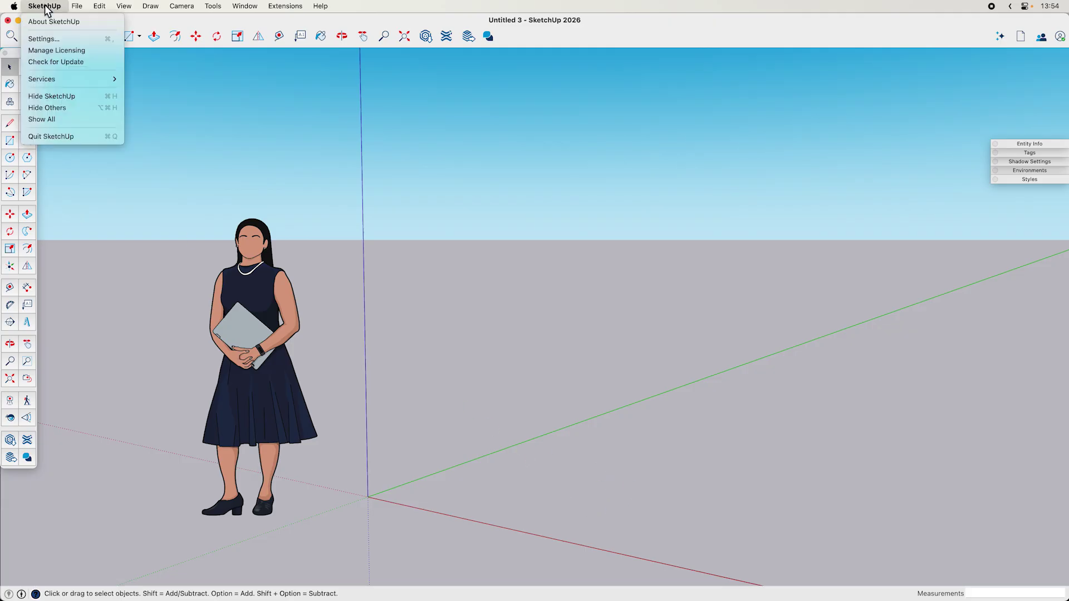
pyautogui.click(56, 40)
pyautogui.click(170, 125)
pyautogui.click(58, 8)
pyautogui.click(54, 21)
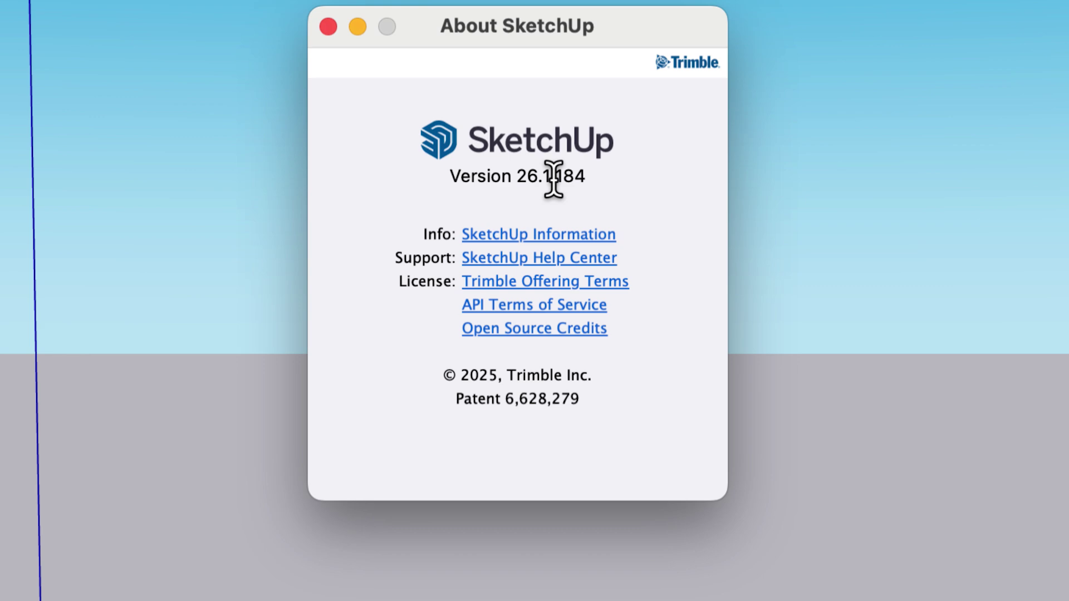
pyautogui.moveTo(502, 176); pyautogui.dragTo(577, 179)
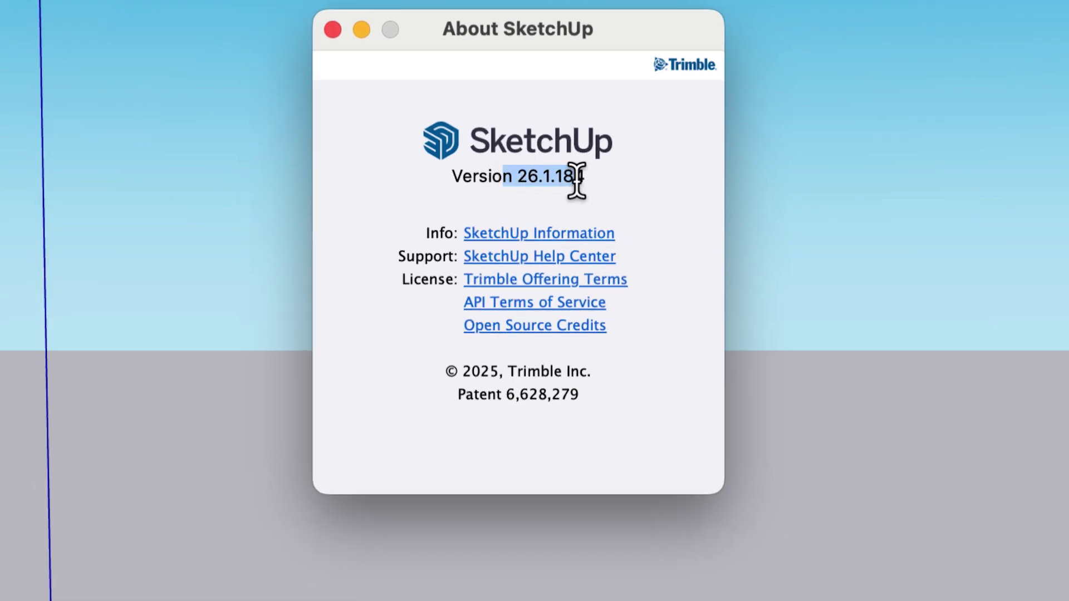
pyautogui.click(551, 207)
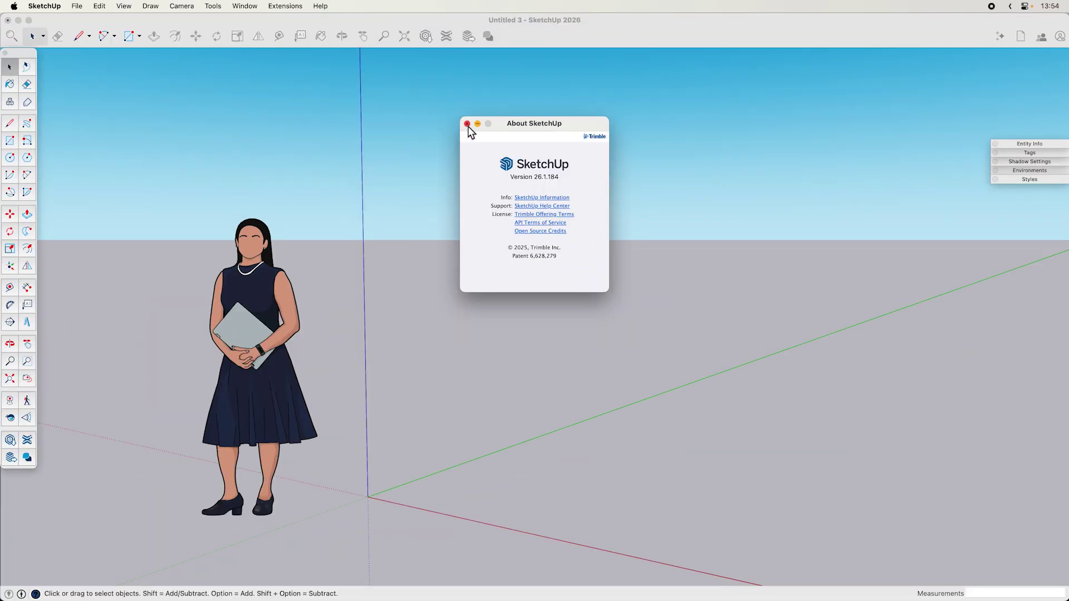
pyautogui.click(467, 123)
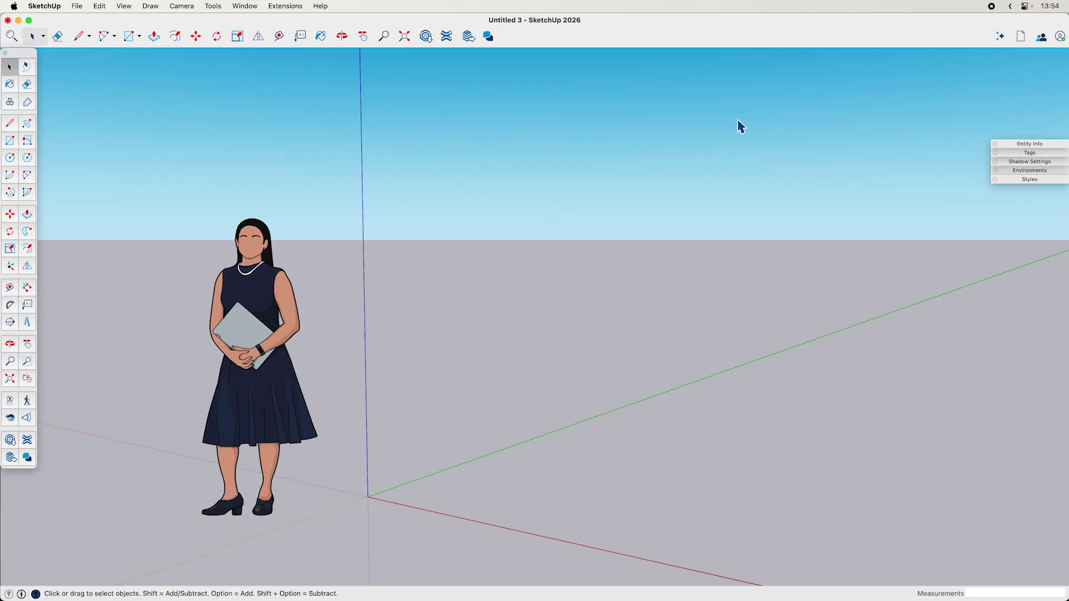
# Search all categories of the Extension Warehouse for "ai assistant", look over the matching extensions, and close the warehouse
pyautogui.click(446, 36)
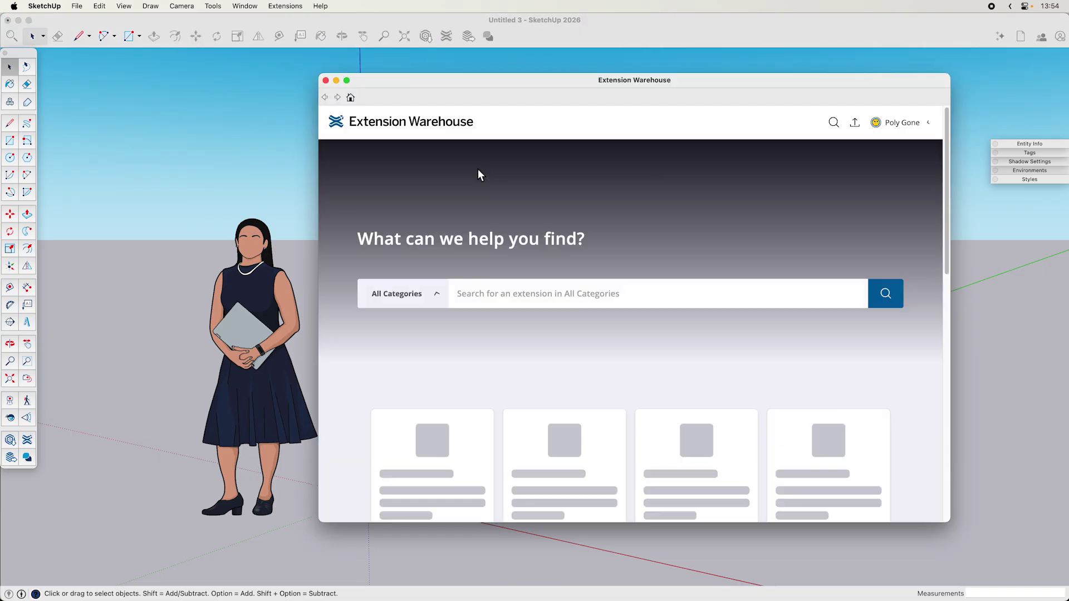
pyautogui.write('ai assistant')
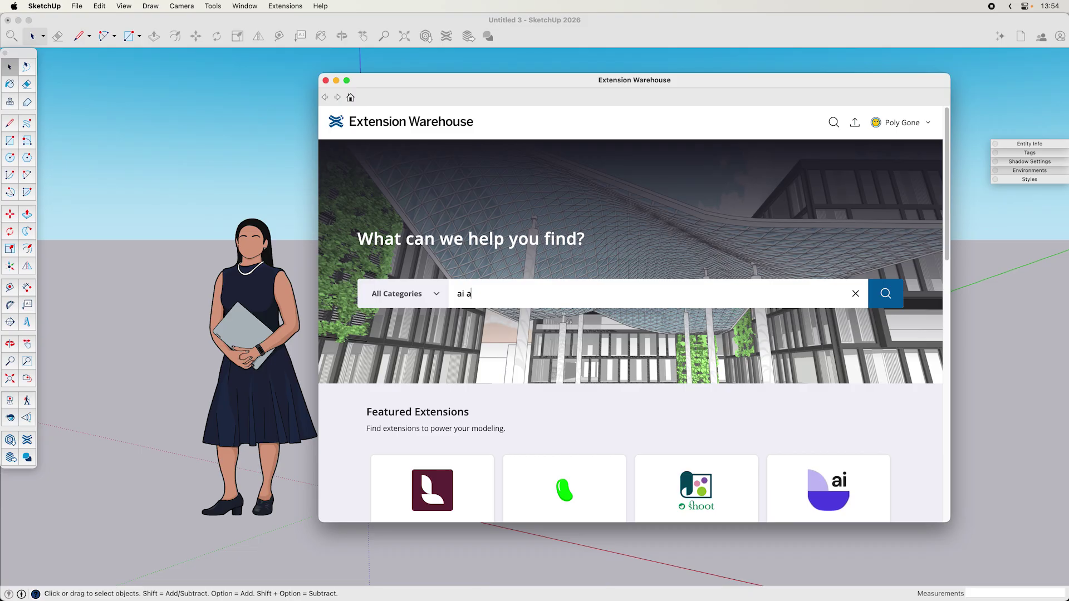
pyautogui.press('Return')
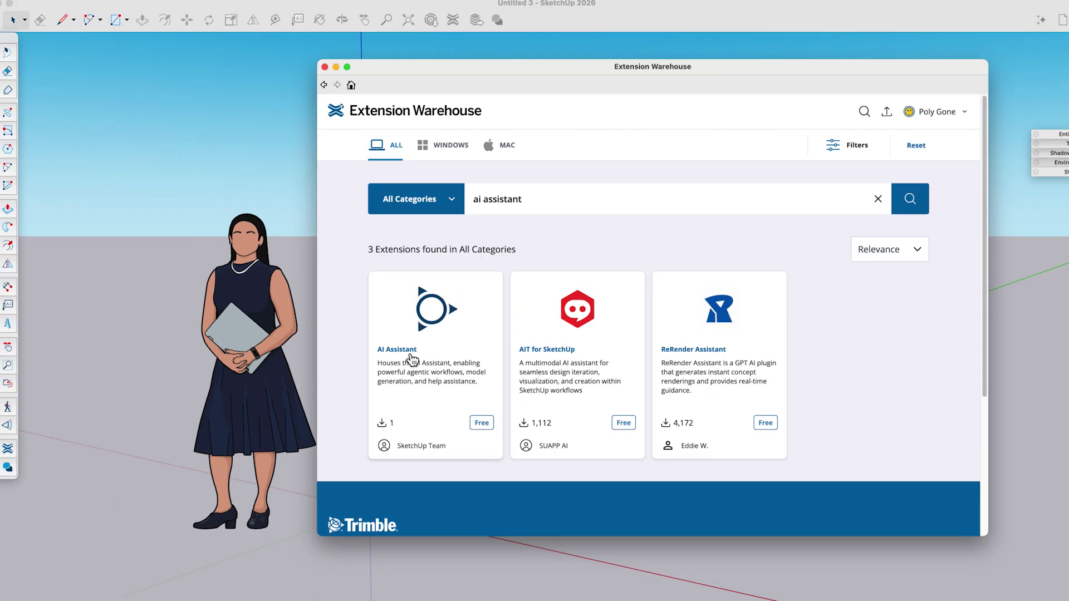
pyautogui.scroll(-5, 415, 365)
pyautogui.click(325, 67)
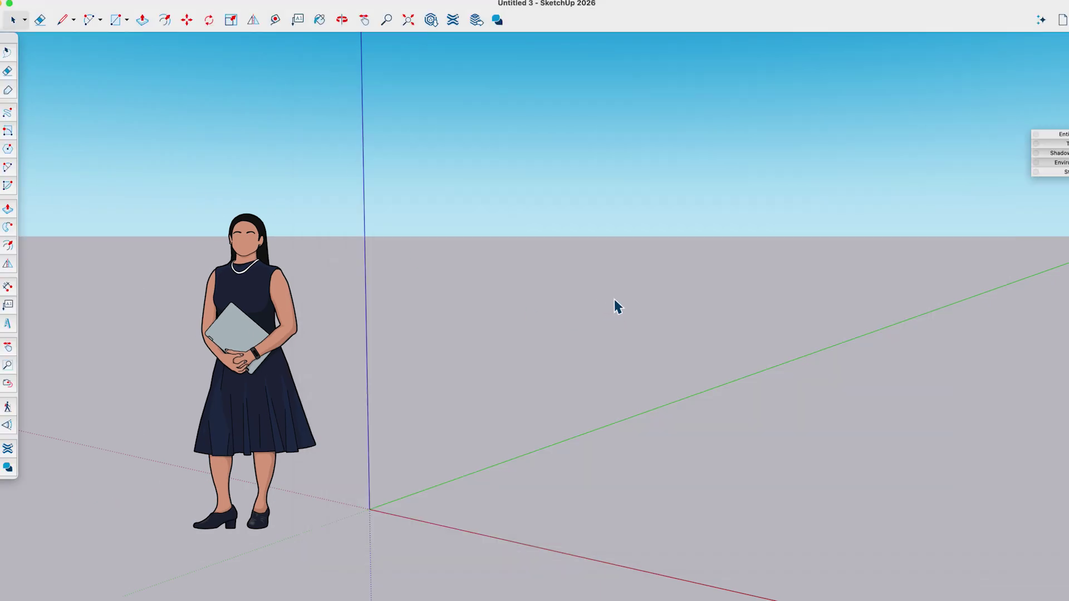
# Switch to SketchUp for Web in Chrome, show its full tool collection with the AI tools, and return to desktop SketchUp
pyautogui.press('super+Tab')
pyautogui.click(535, 303)
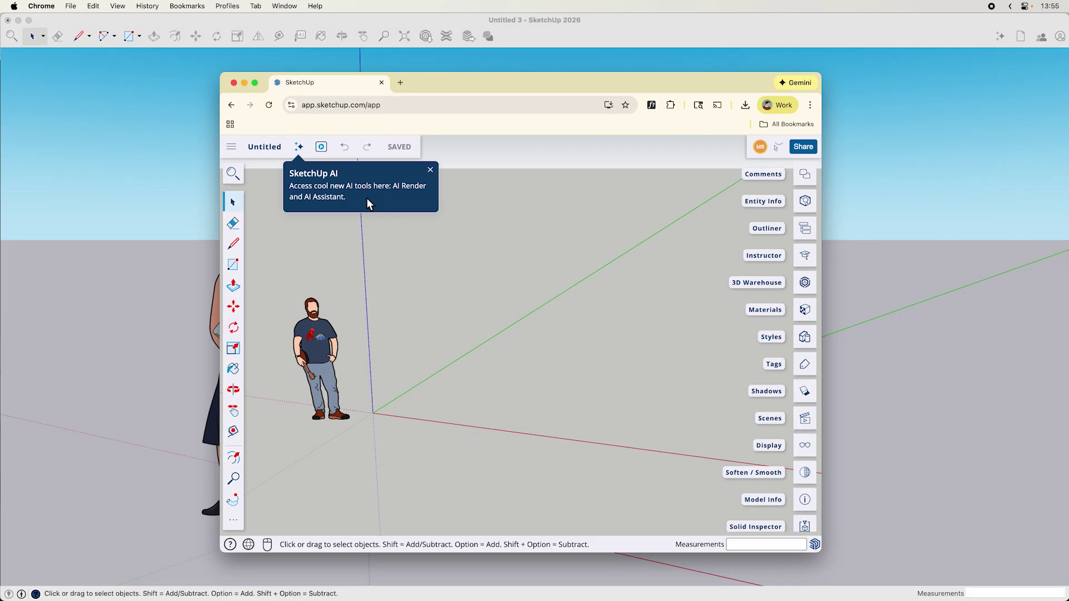
pyautogui.click(433, 172)
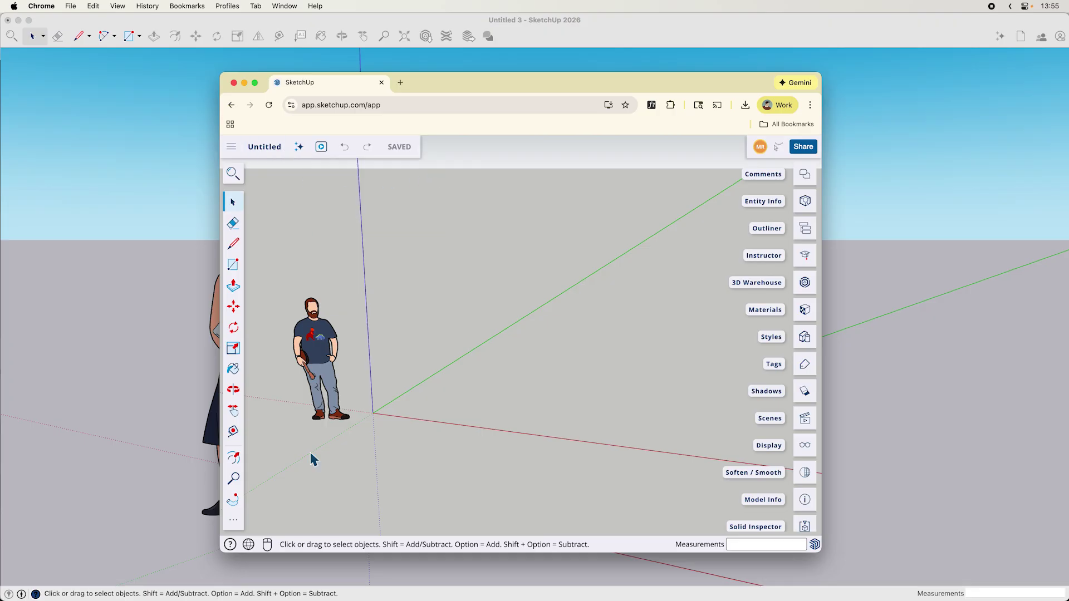
pyautogui.click(234, 520)
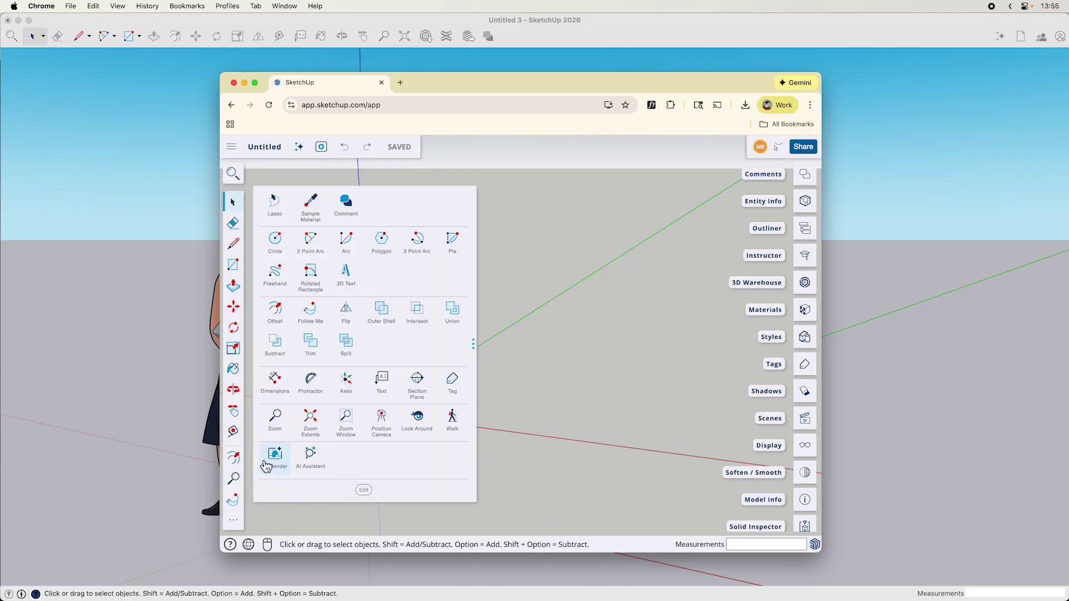
pyautogui.click(980, 92)
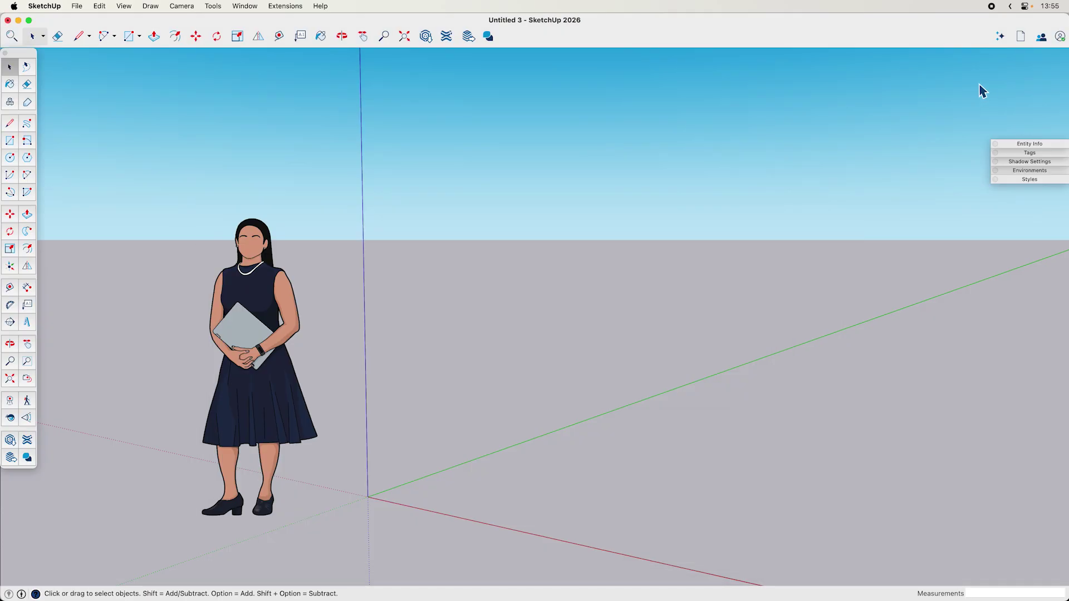
# Customize the main toolbar by adding the AI Assistant tool at the end of the existing tools
pyautogui.rightClick(536, 39)
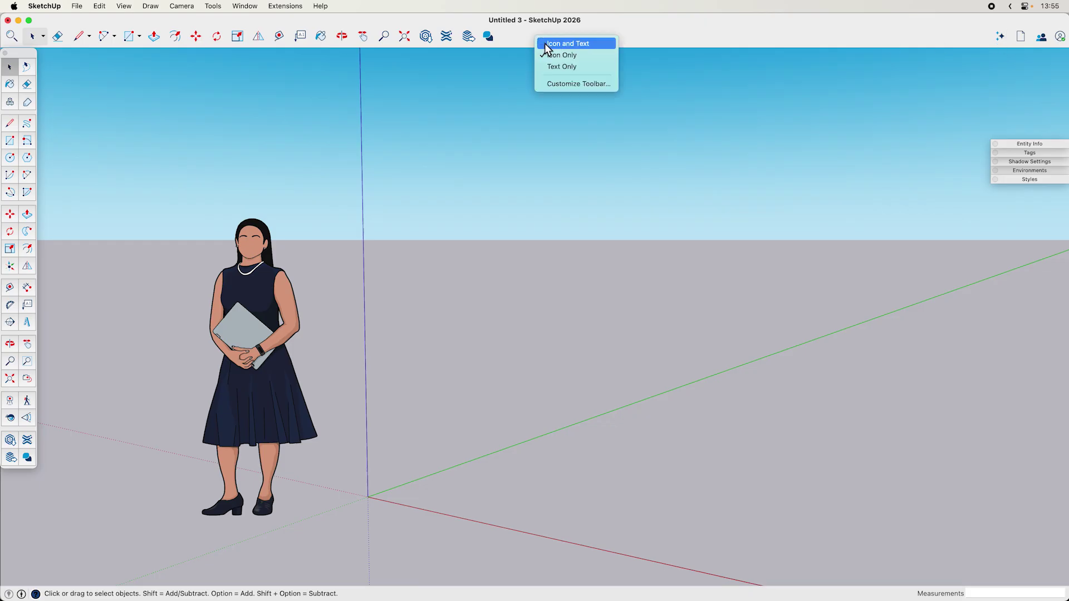
pyautogui.click(579, 87)
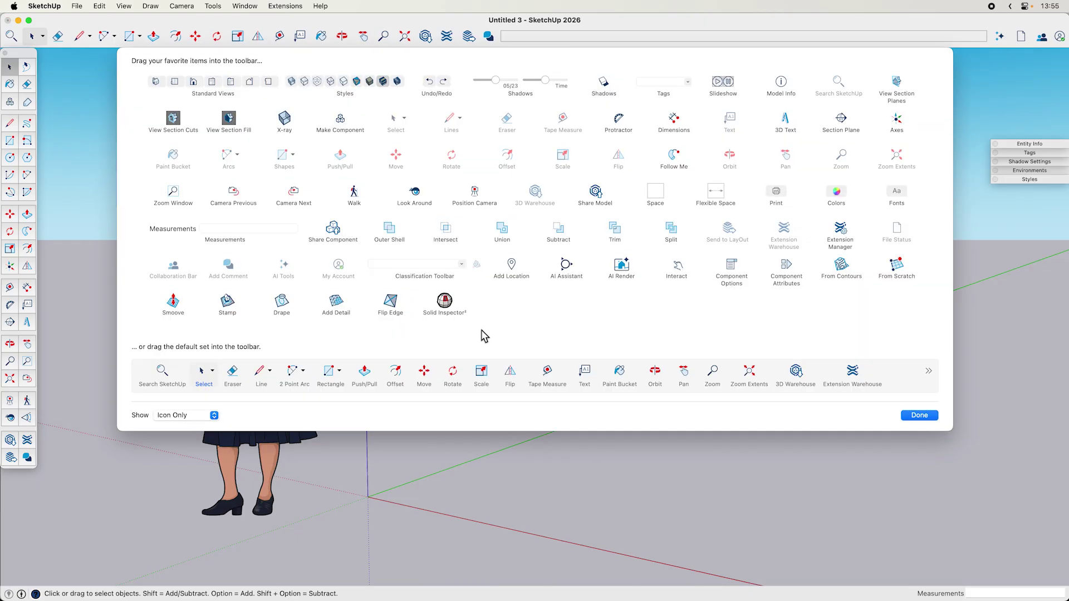
pyautogui.moveTo(566, 266); pyautogui.dragTo(513, 36)
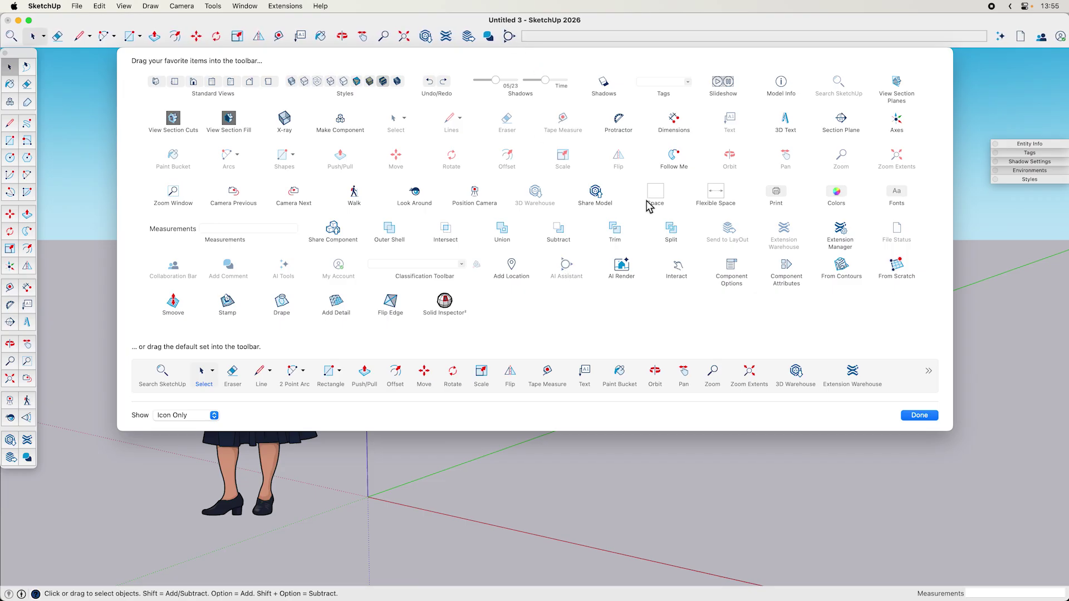
pyautogui.click(925, 417)
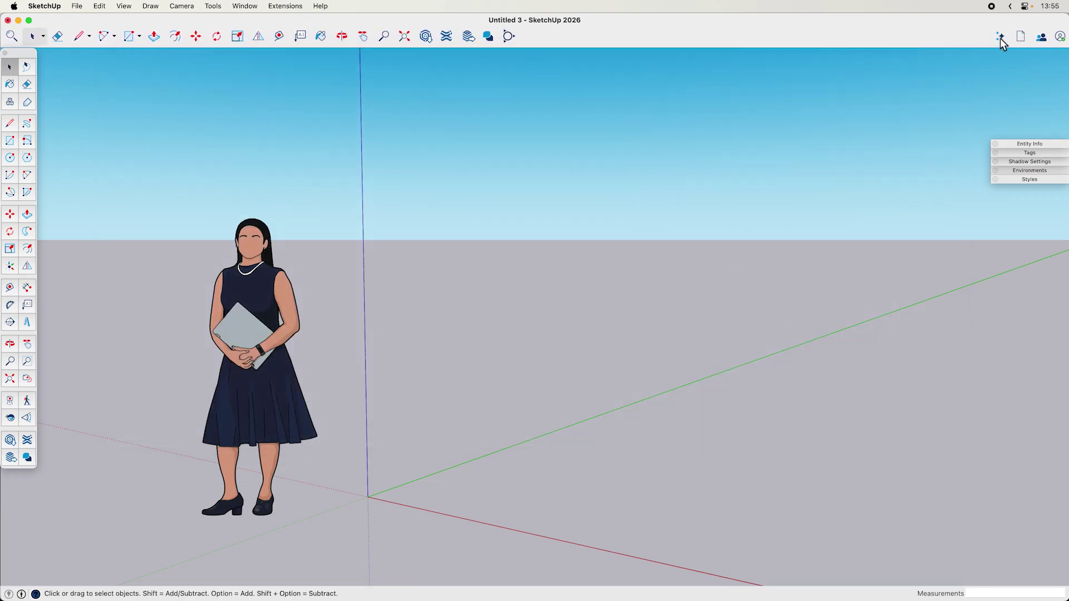
# Open the AI Assistant from the SketchUp AI tools, review its sections, and show the Help chat
pyautogui.click(1001, 36)
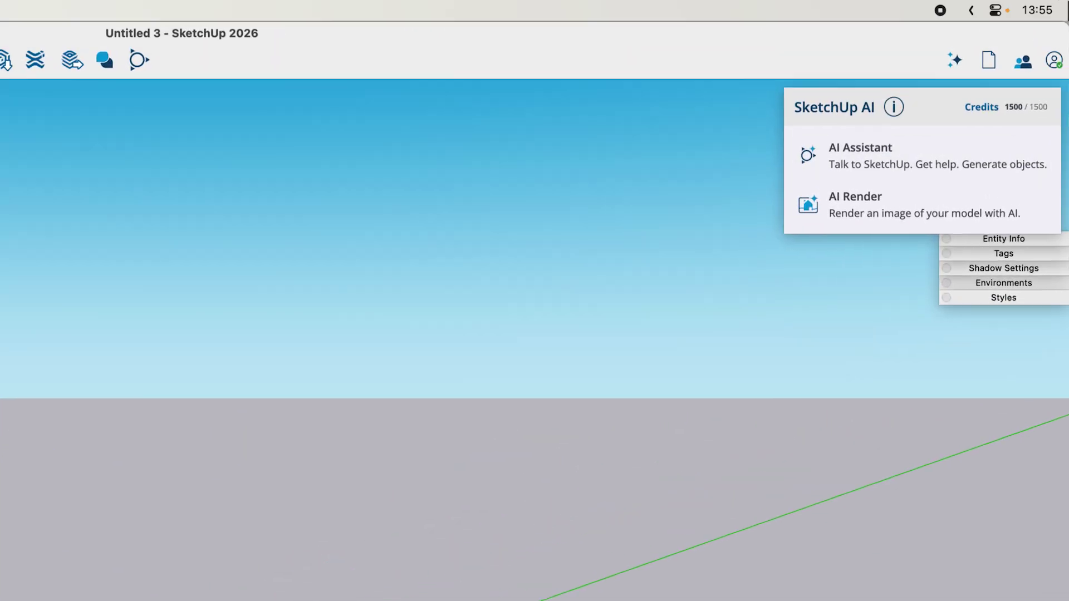
pyautogui.click(894, 161)
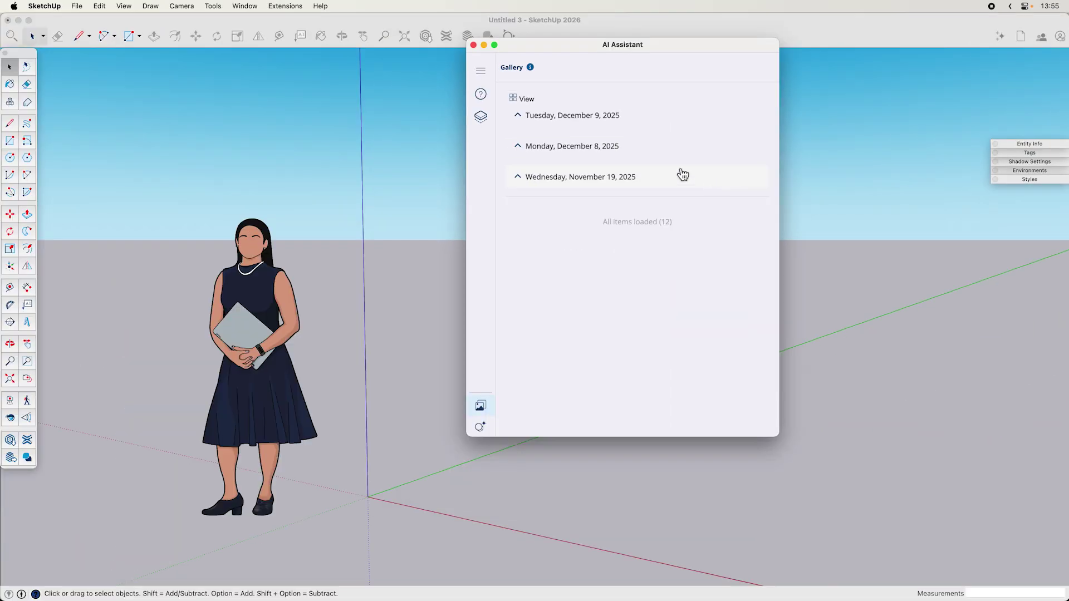
pyautogui.click(480, 71)
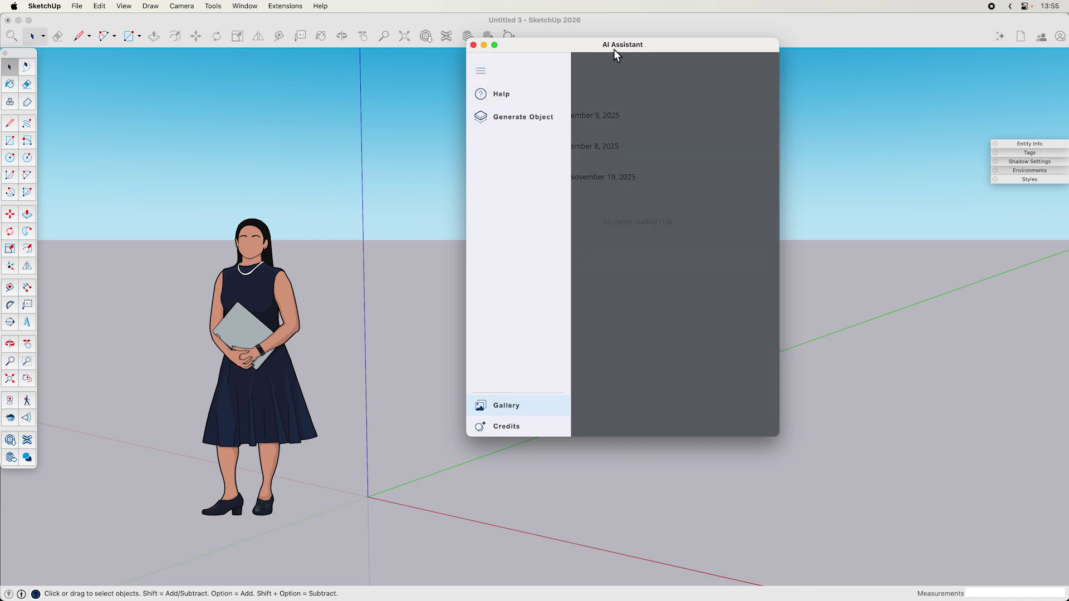
pyautogui.moveTo(614, 49); pyautogui.dragTo(523, 177)
pyautogui.click(530, 198)
pyautogui.click(390, 221)
pyautogui.click(392, 199)
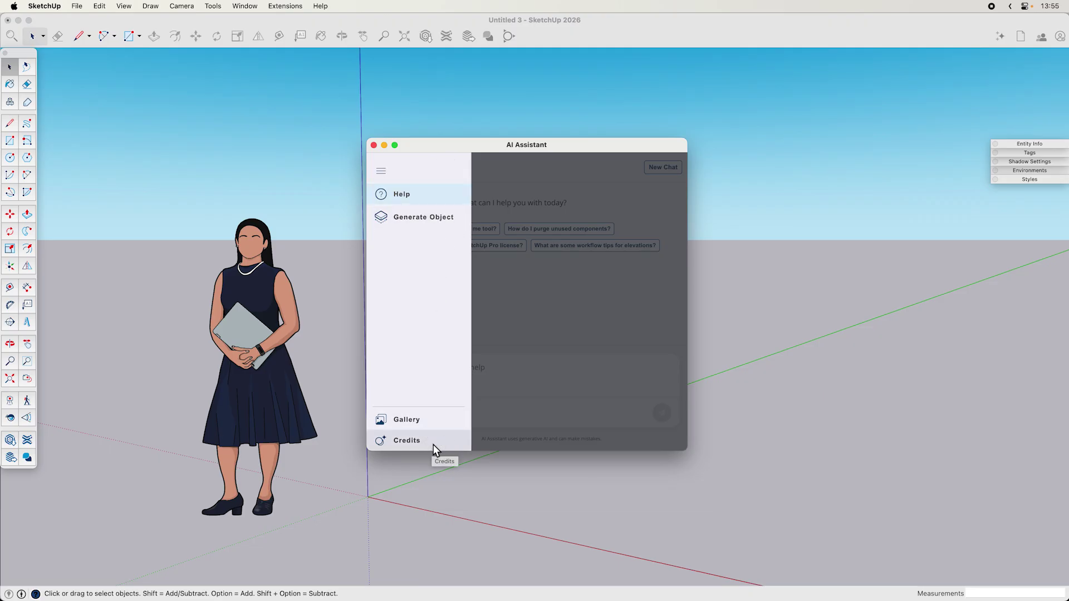
pyautogui.click(566, 317)
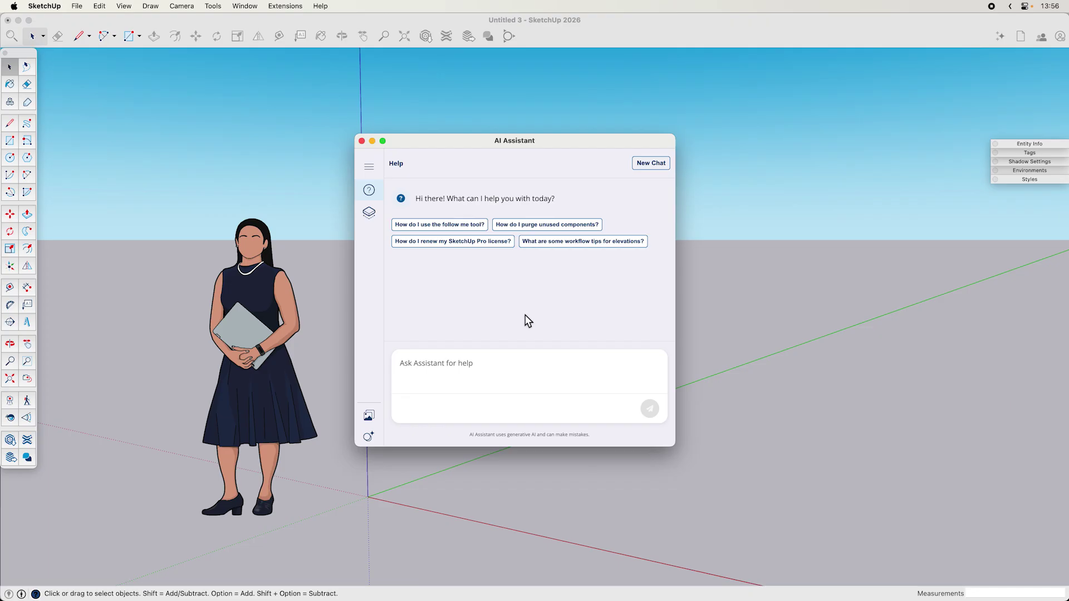
# Ask the Help chat "how do I use the follow me tool?" and enlarge the assistant window for reading the answer
pyautogui.click(508, 372)
pyautogui.write('how do I use the follow me tool?')
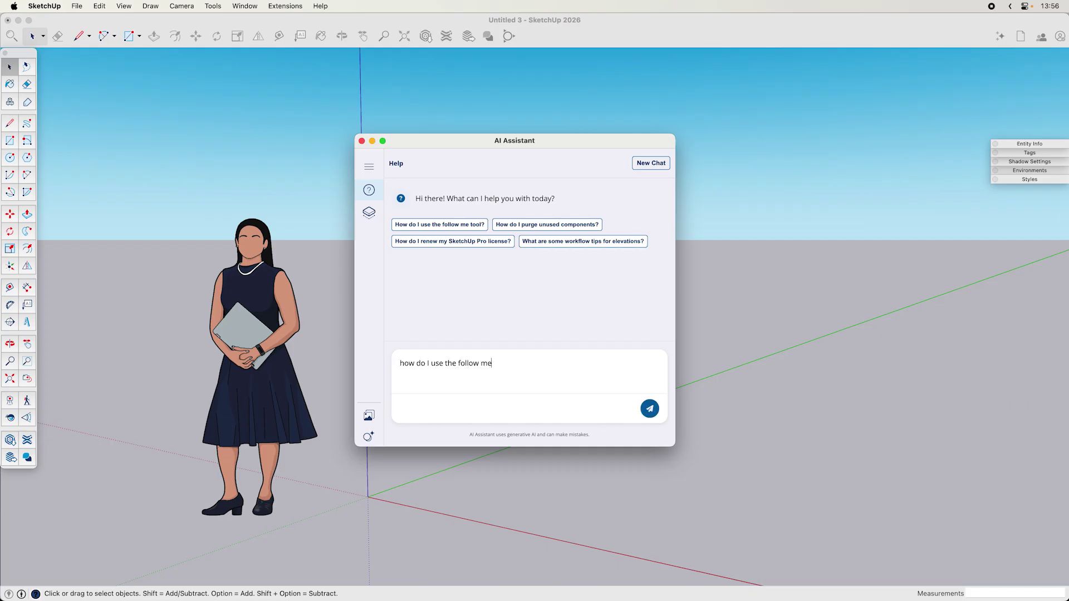
pyautogui.press('Return')
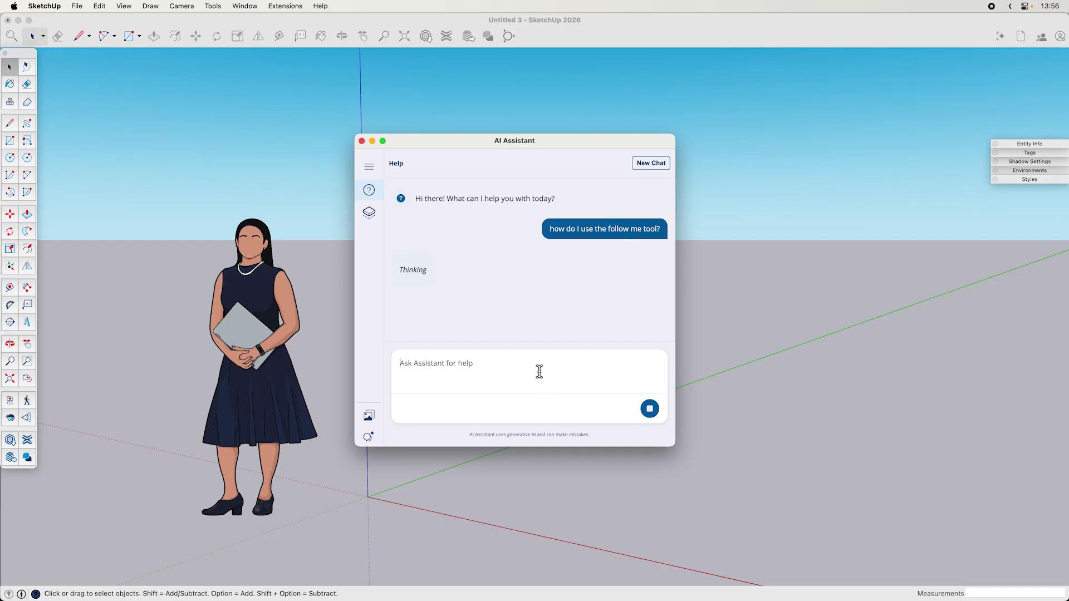
pyautogui.moveTo(549, 137); pyautogui.dragTo(573, 101)
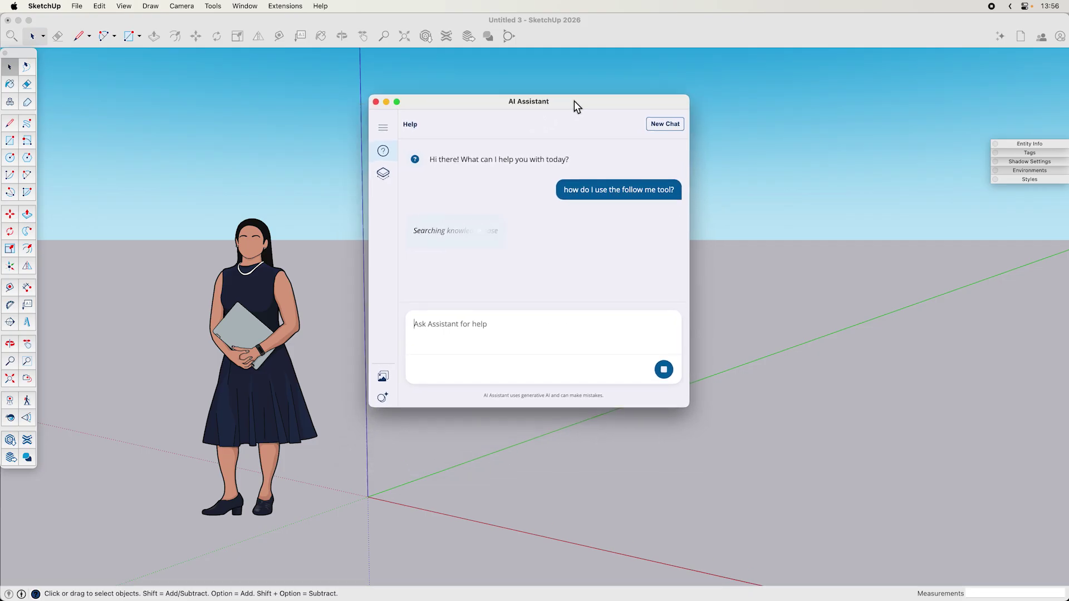
pyautogui.moveTo(691, 410); pyautogui.dragTo(698, 469)
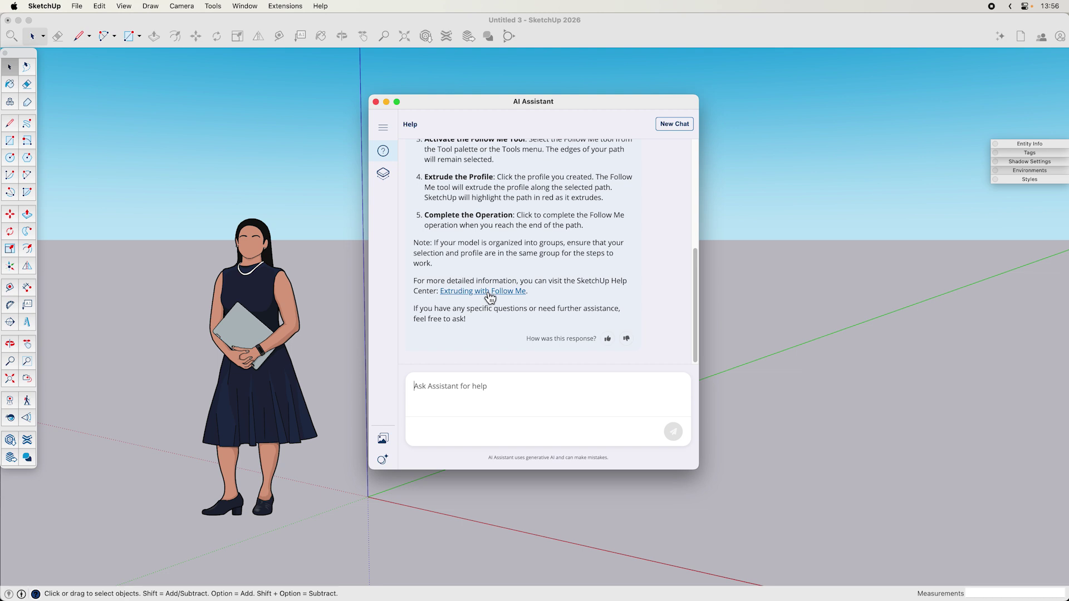
pyautogui.moveTo(699, 469); pyautogui.dragTo(697, 550)
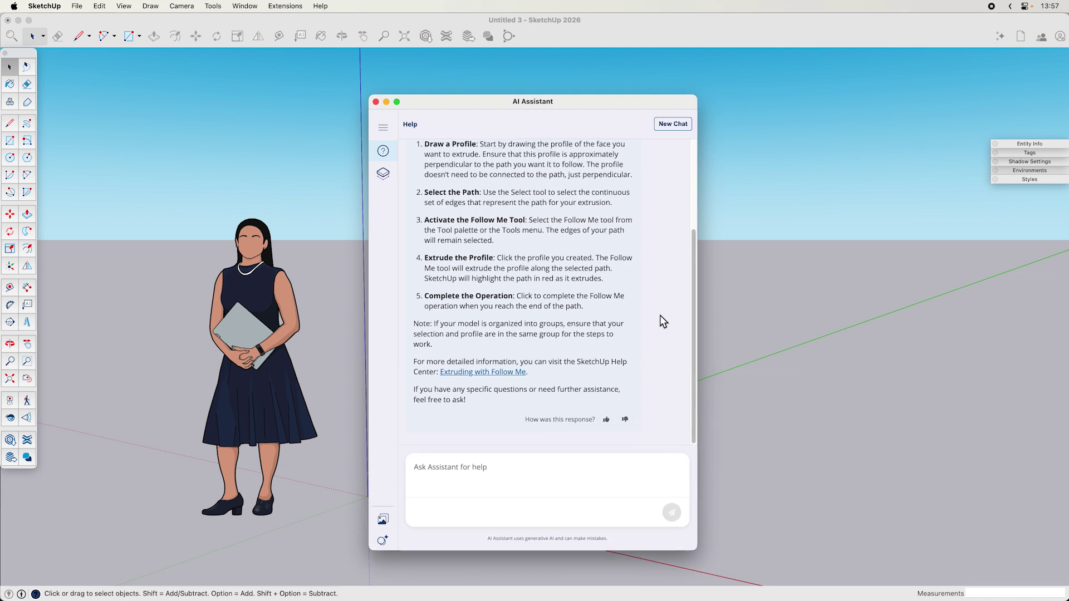
# Read through the assistant's step-by-step instructions for the Follow Me tool
pyautogui.scroll(5, 661, 308)
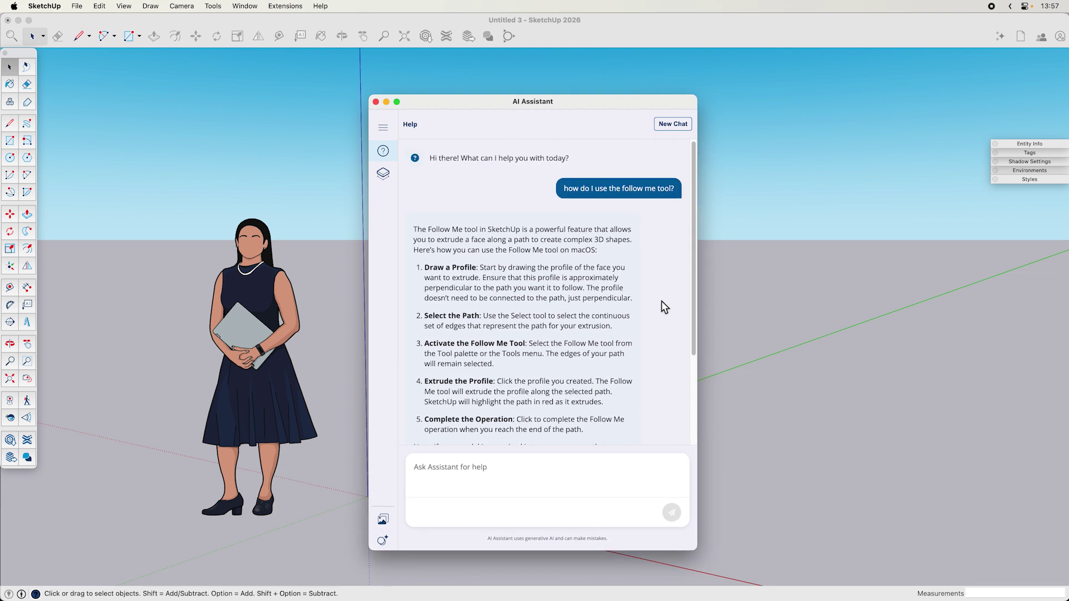
pyautogui.scroll(-1, 660, 299)
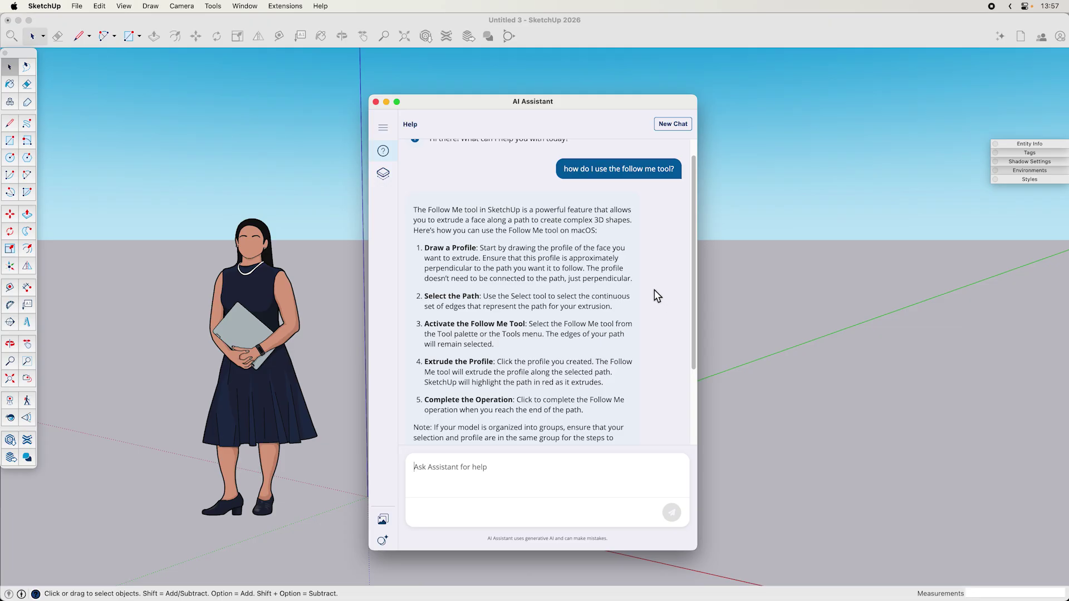
pyautogui.scroll(-1, 582, 258)
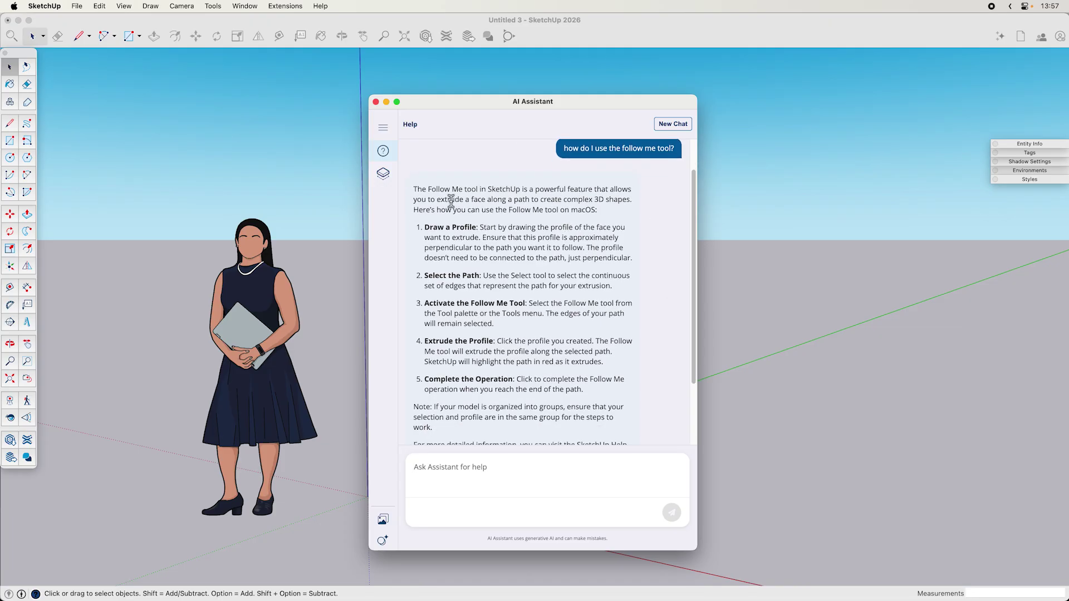
pyautogui.moveTo(415, 190); pyautogui.dragTo(639, 316)
pyautogui.click(643, 305)
pyautogui.scroll(-2, 636, 268)
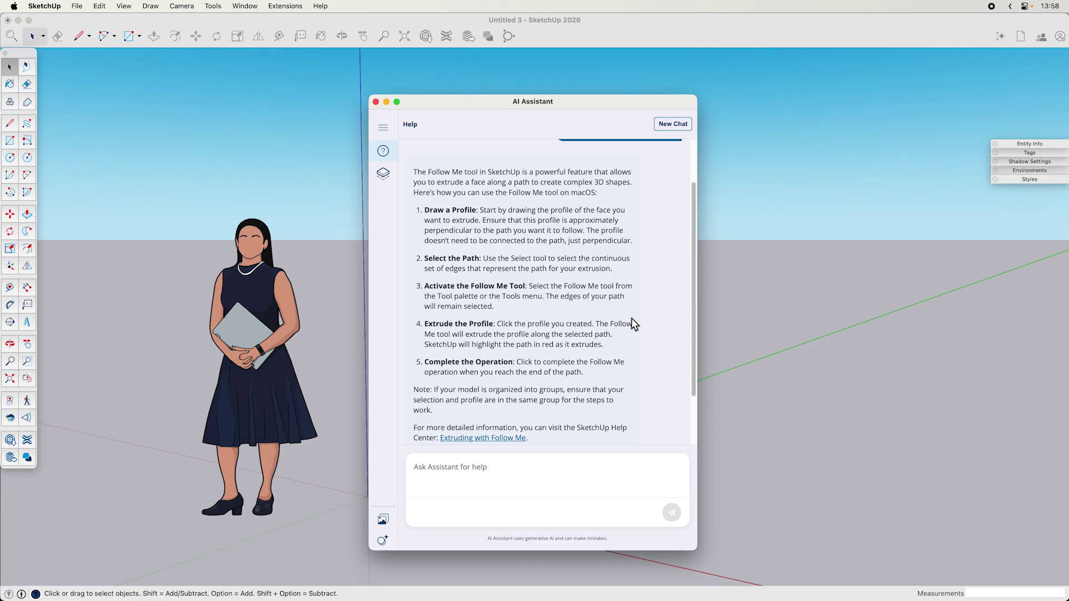
pyautogui.scroll(3, 638, 318)
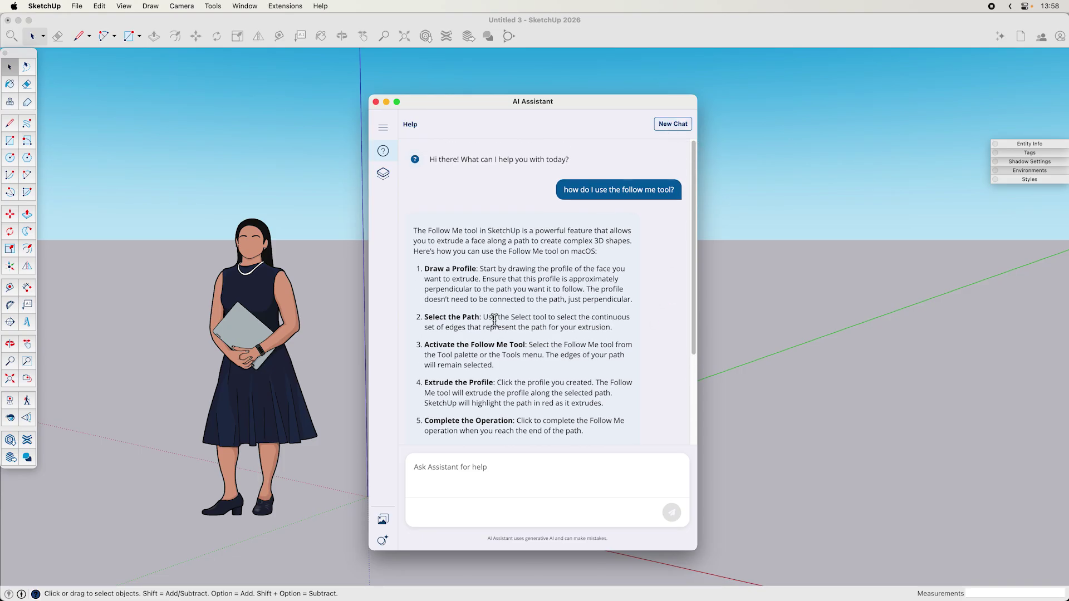
# Start a new Help chat and ask "why is my model dark?" with the Collaboration Campaign model open
pyautogui.click(670, 129)
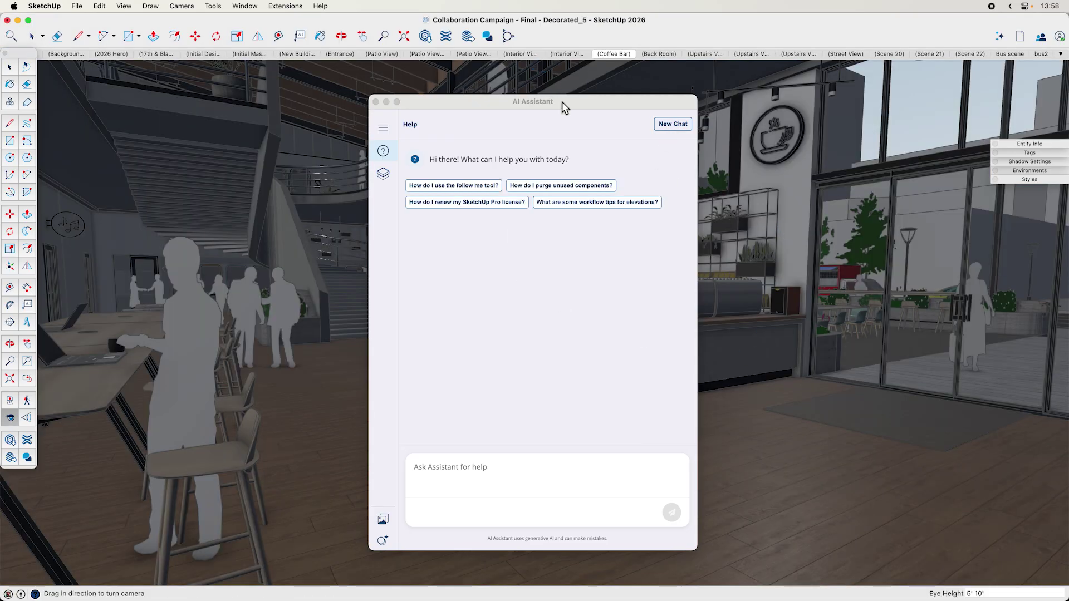
pyautogui.moveTo(564, 104)
pyautogui.mouseDown()
pyautogui.moveTo(1065, 188)
pyautogui.moveTo(509, 396)
pyautogui.moveTo(329, 544)
pyautogui.moveTo(440, 380)
pyautogui.moveTo(564, 101)
pyautogui.moveTo(568, 116)
pyautogui.mouseUp()
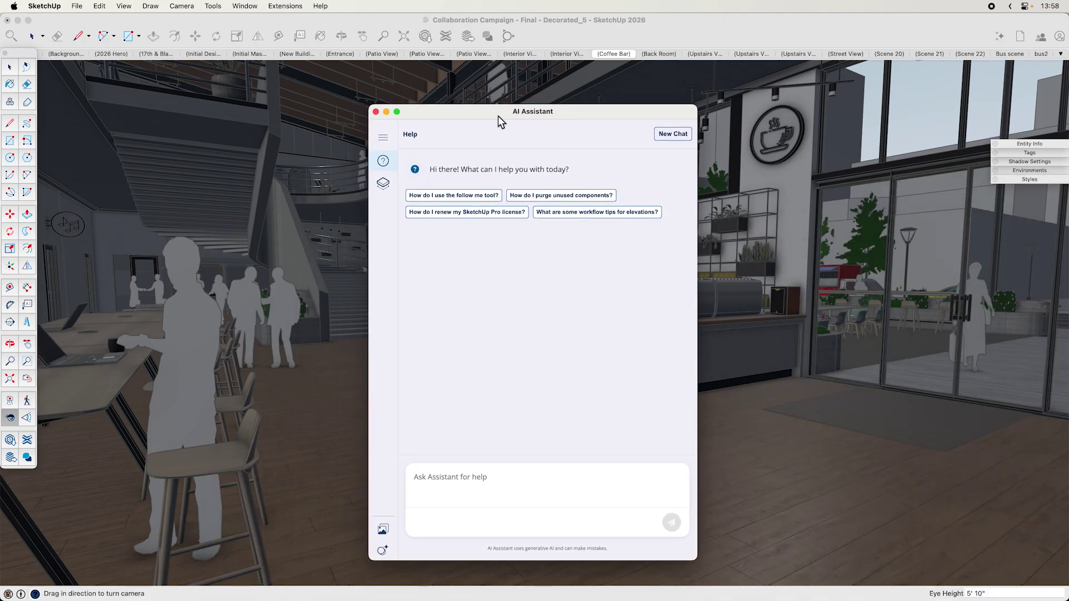
pyautogui.click(495, 483)
pyautogui.write('why is my model dark?')
pyautogui.press('Return')
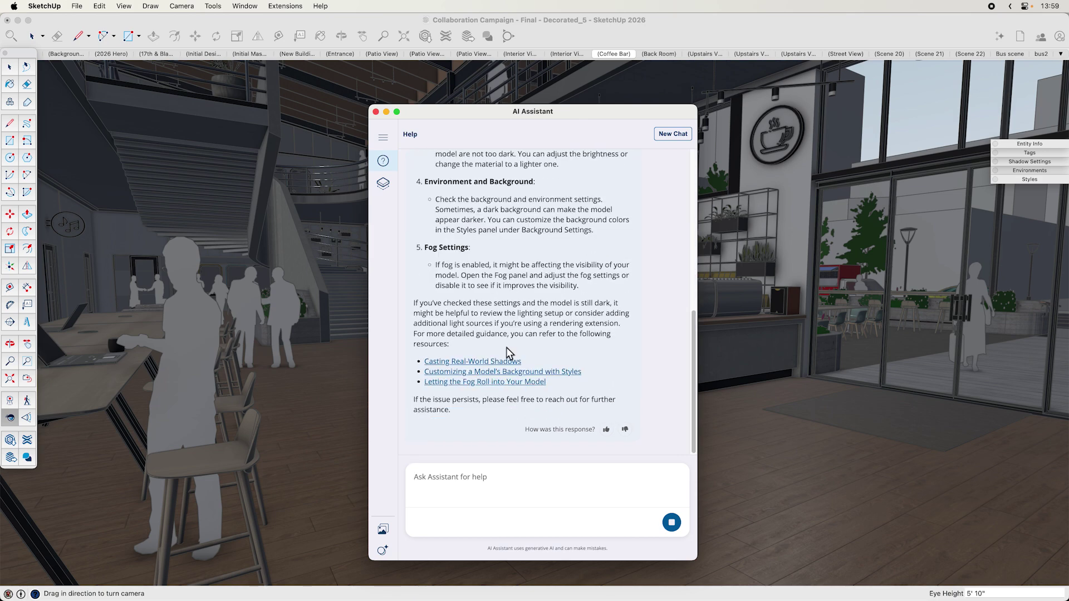
# Follow the assistant's shadow advice by raising the Light value in Shadow Settings to 78, and move the assistant aside to check the model
pyautogui.scroll(15, 524, 335)
pyautogui.scroll(-3, 525, 334)
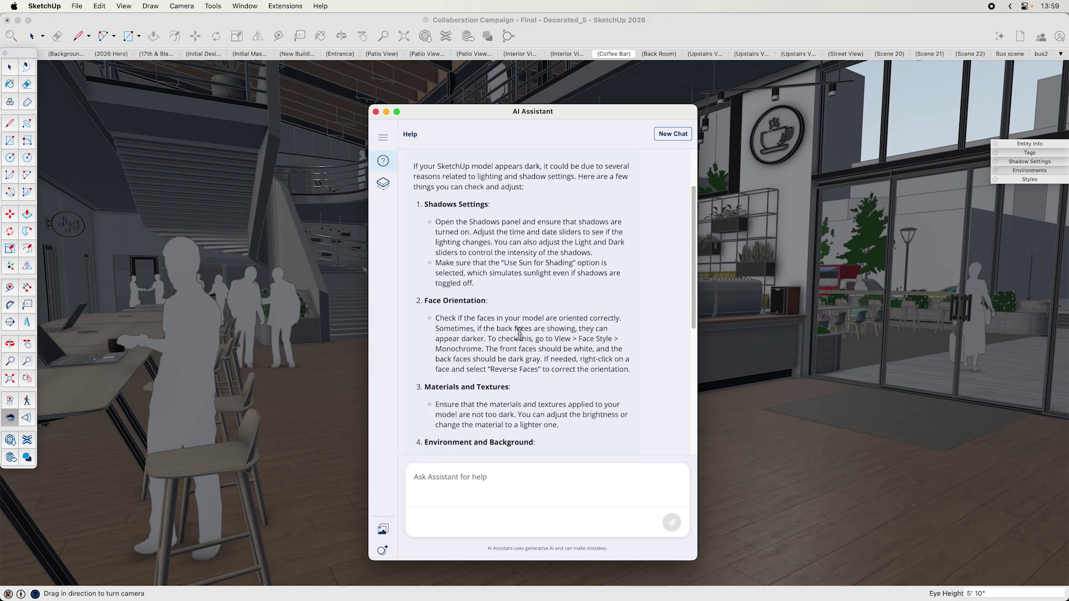
pyautogui.click(1031, 162)
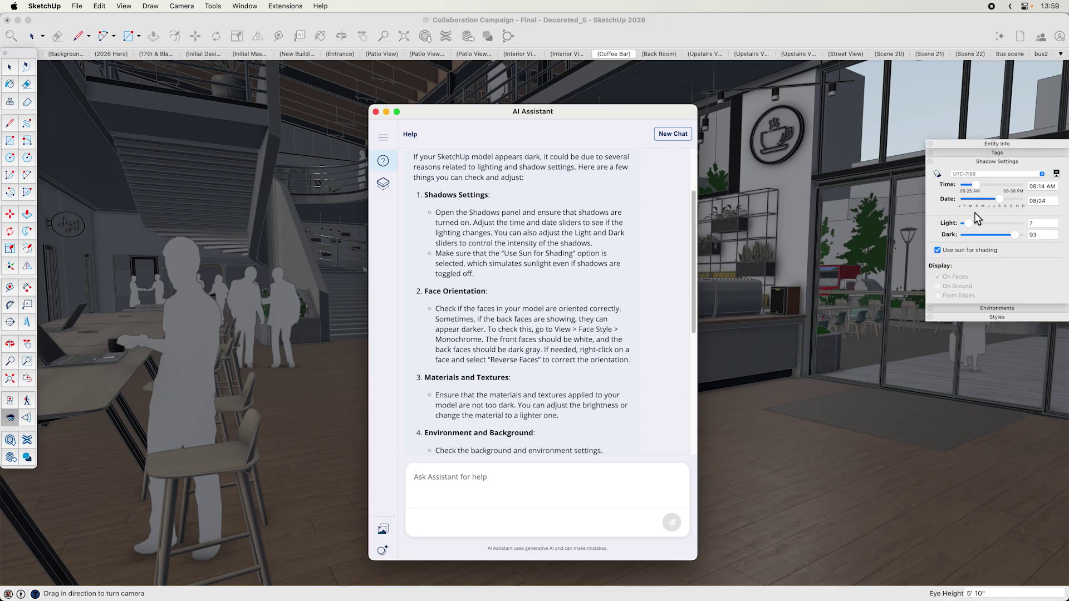
pyautogui.moveTo(984, 224); pyautogui.dragTo(1007, 226)
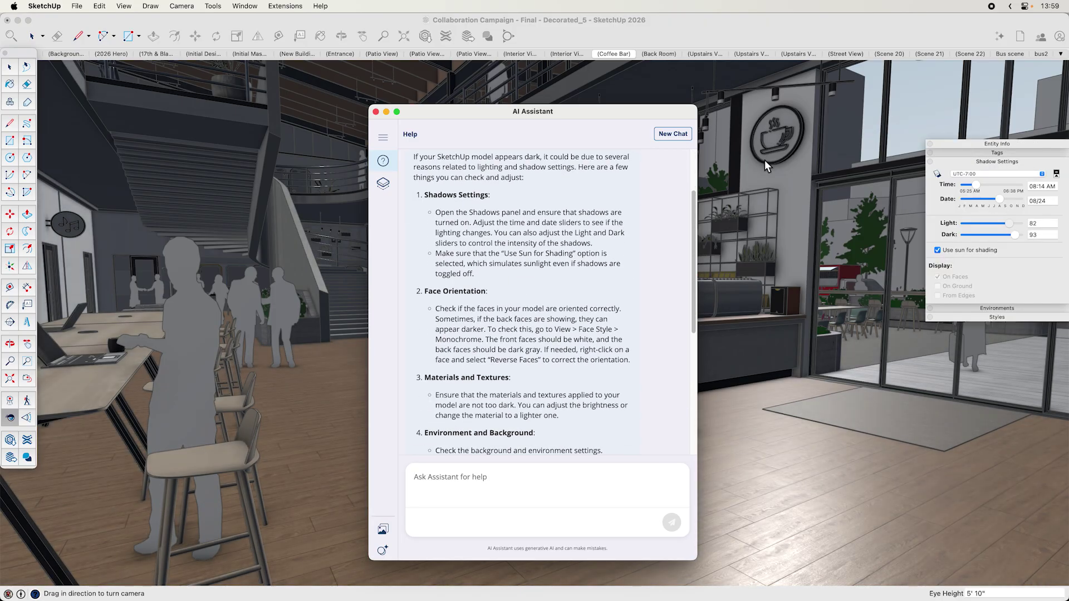
pyautogui.moveTo(634, 118); pyautogui.dragTo(577, 134)
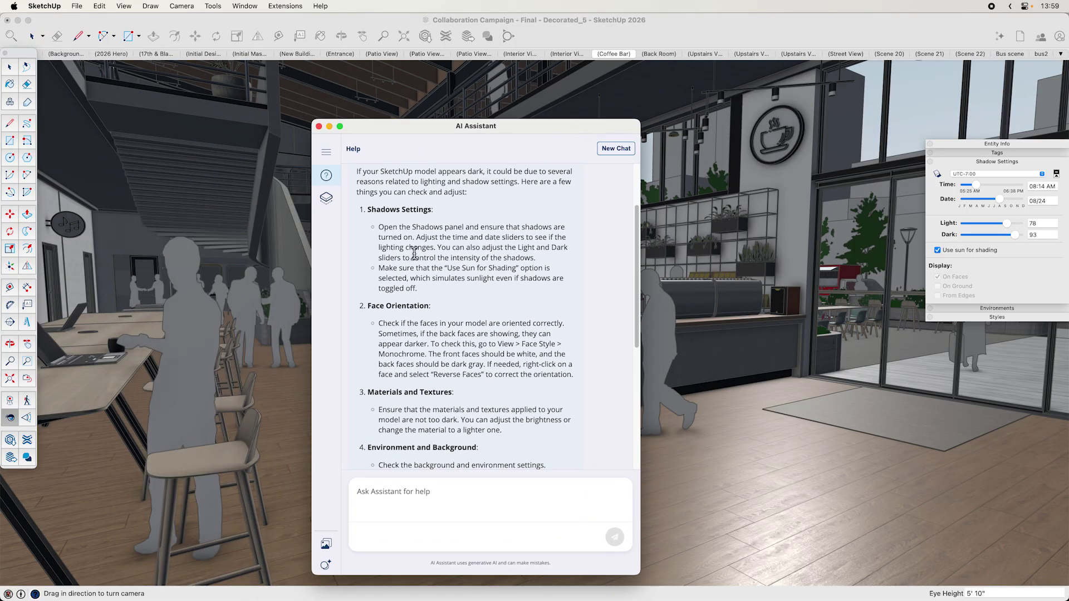
# Follow the environment advice by setting the Sky - At Sea 2K IBL environment's Reflections - Exposure to 1.3
pyautogui.scroll(-3, 414, 250)
pyautogui.scroll(-3, 466, 257)
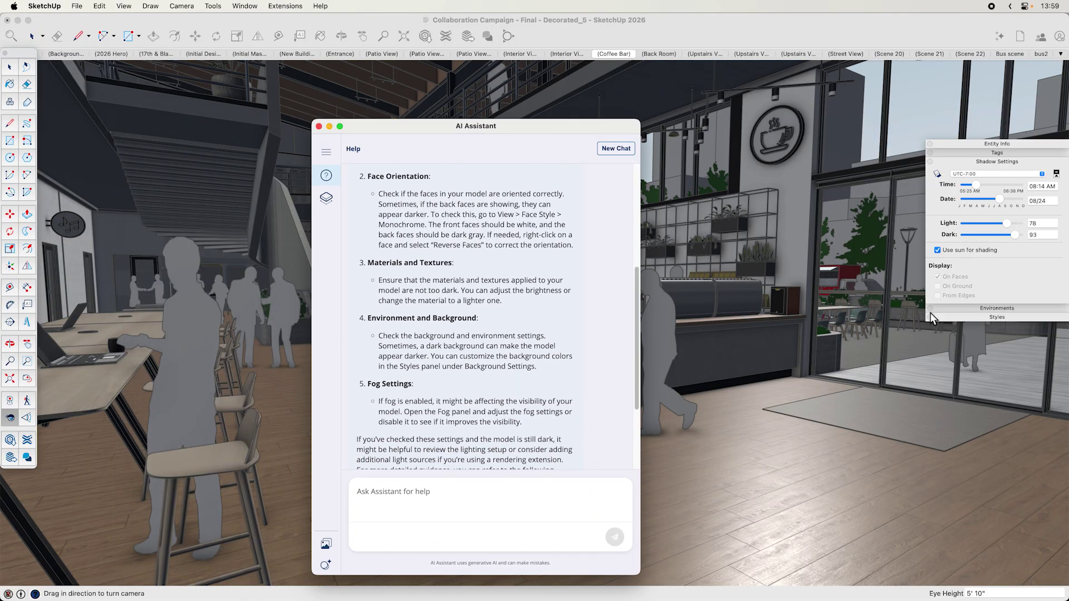
pyautogui.click(1002, 309)
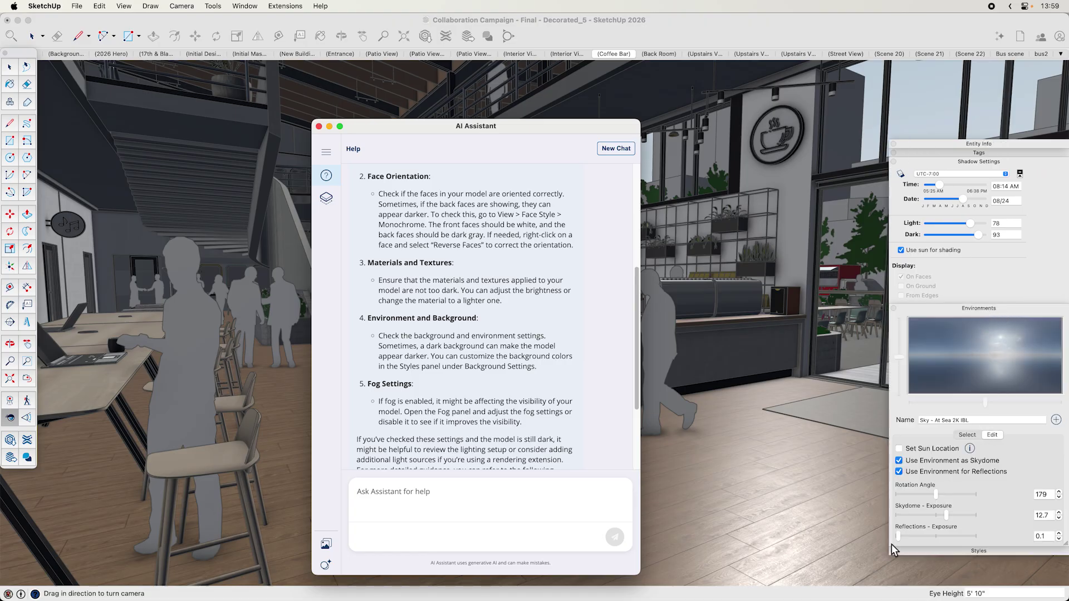
pyautogui.moveTo(899, 538); pyautogui.dragTo(909, 540)
pyautogui.moveTo(406, 122); pyautogui.dragTo(417, 98)
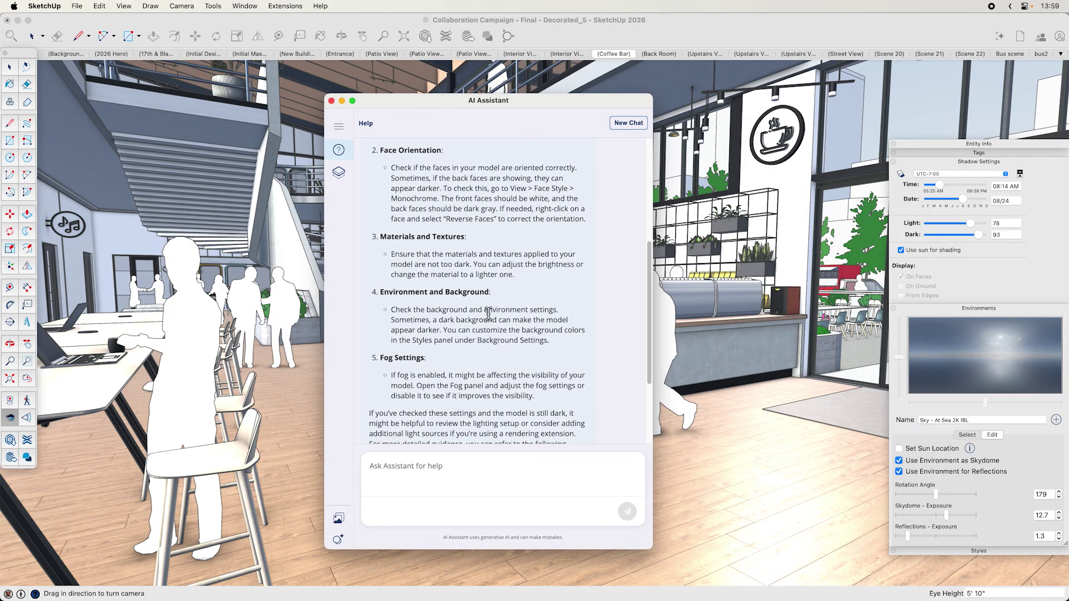
# Review the dark-model answer from its beginning, start a new Help chat, and submit "make construction documents from my model"
pyautogui.scroll(5, 493, 317)
pyautogui.scroll(1, 493, 318)
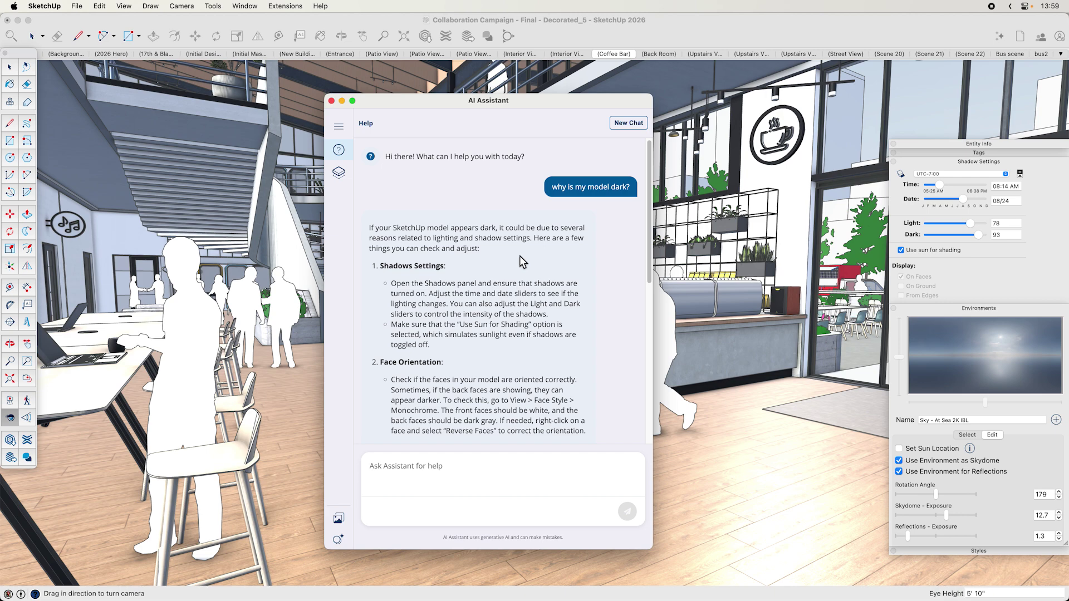
pyautogui.click(628, 124)
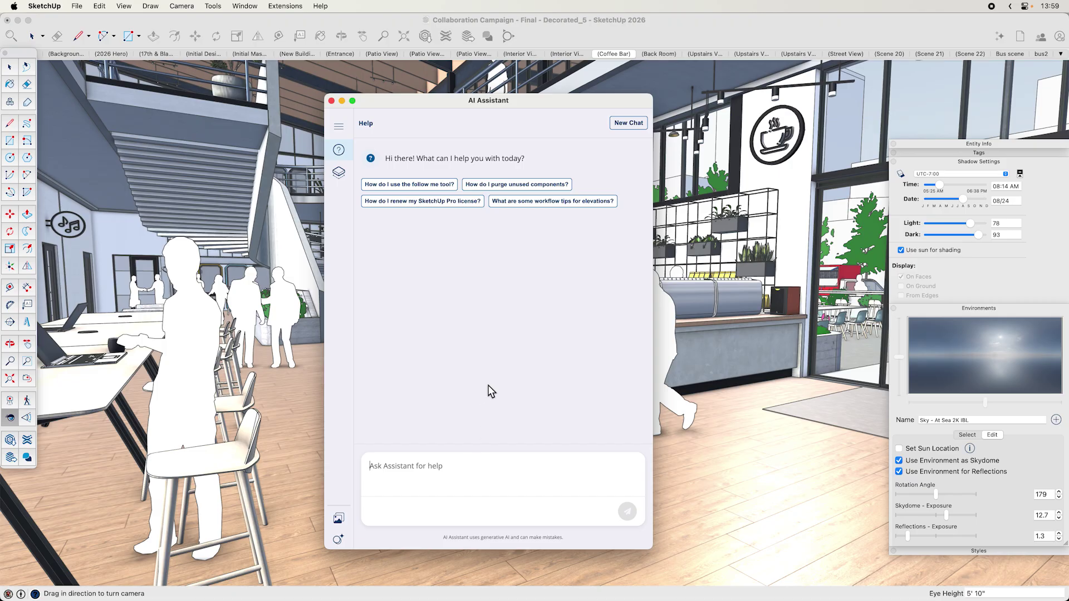
pyautogui.write('make ')
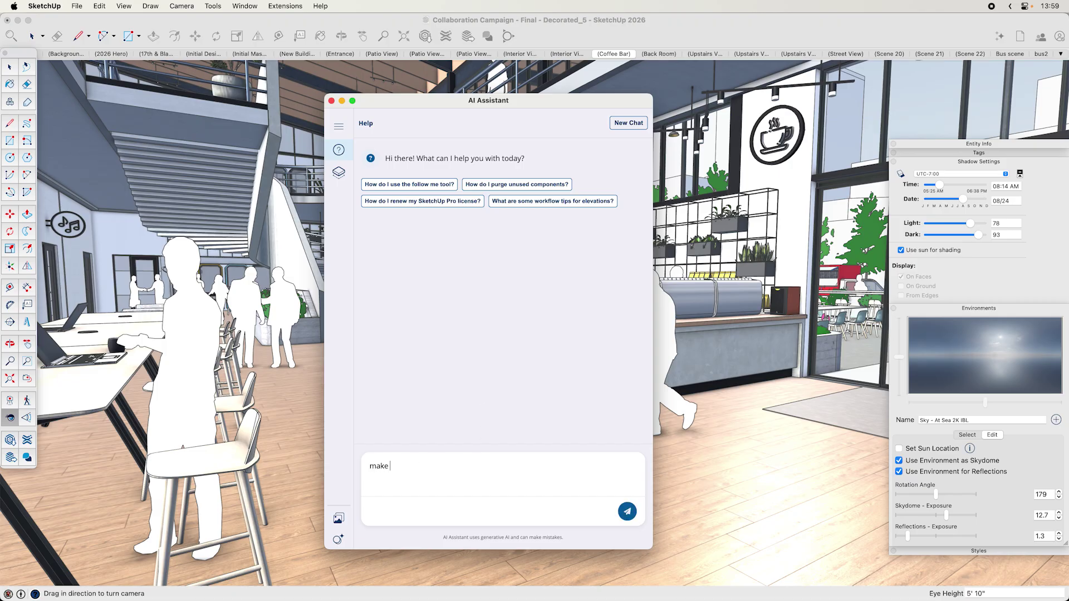
pyautogui.write('construction documents from my model')
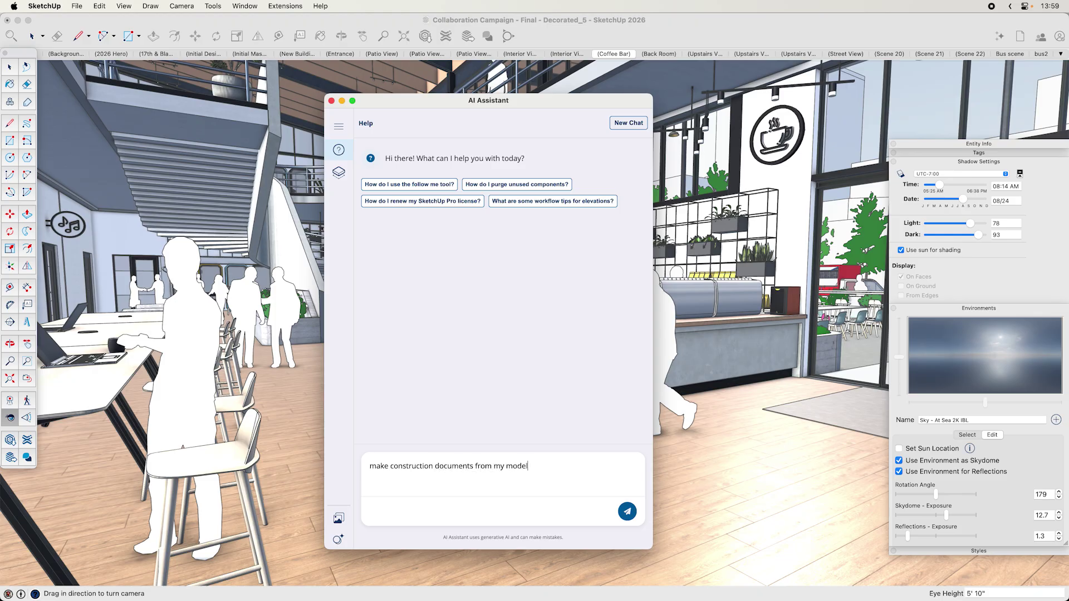
pyautogui.press('Return')
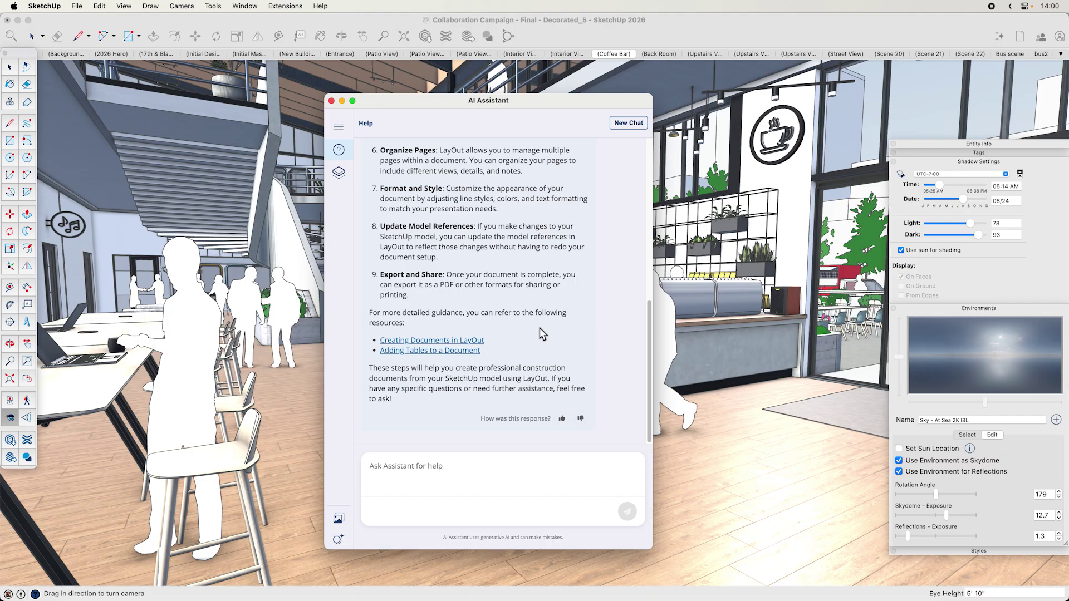
# Open the Instructor to view its guidance for the active tool, and close it again
pyautogui.click(245, 6)
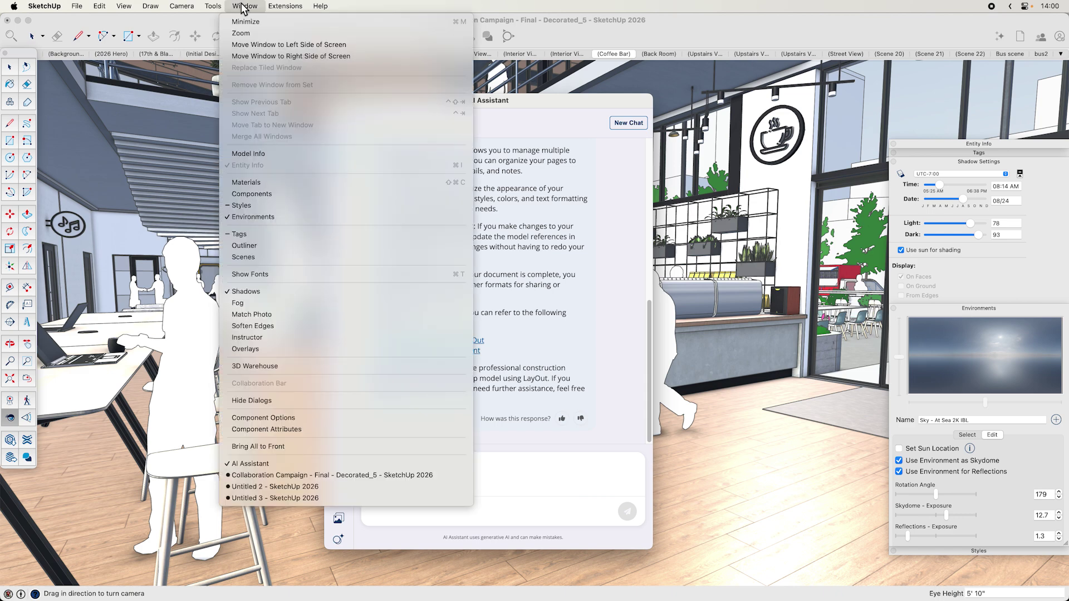
pyautogui.click(277, 338)
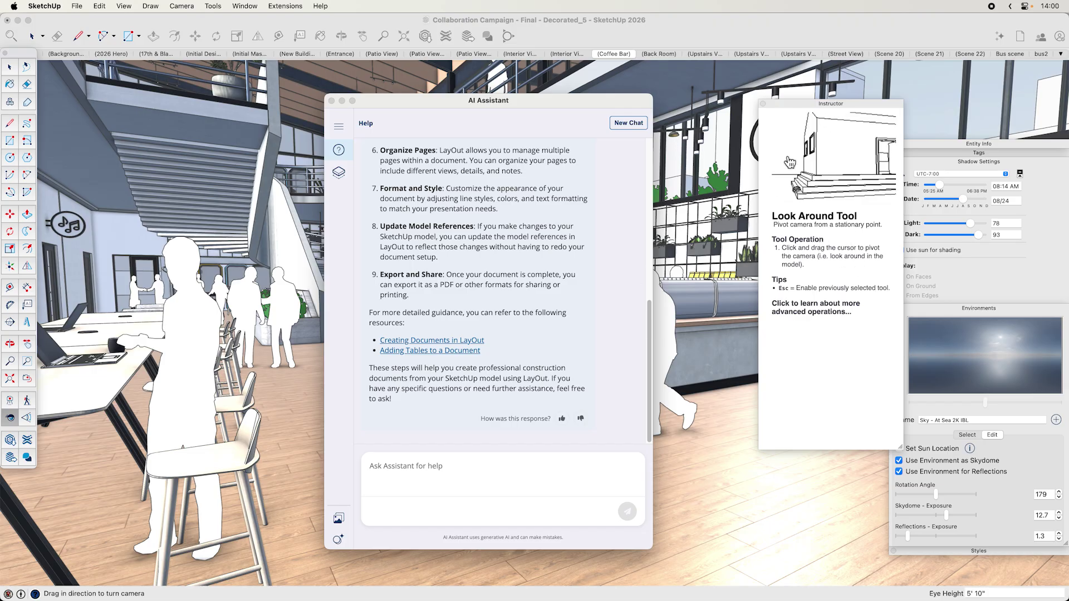
pyautogui.click(763, 104)
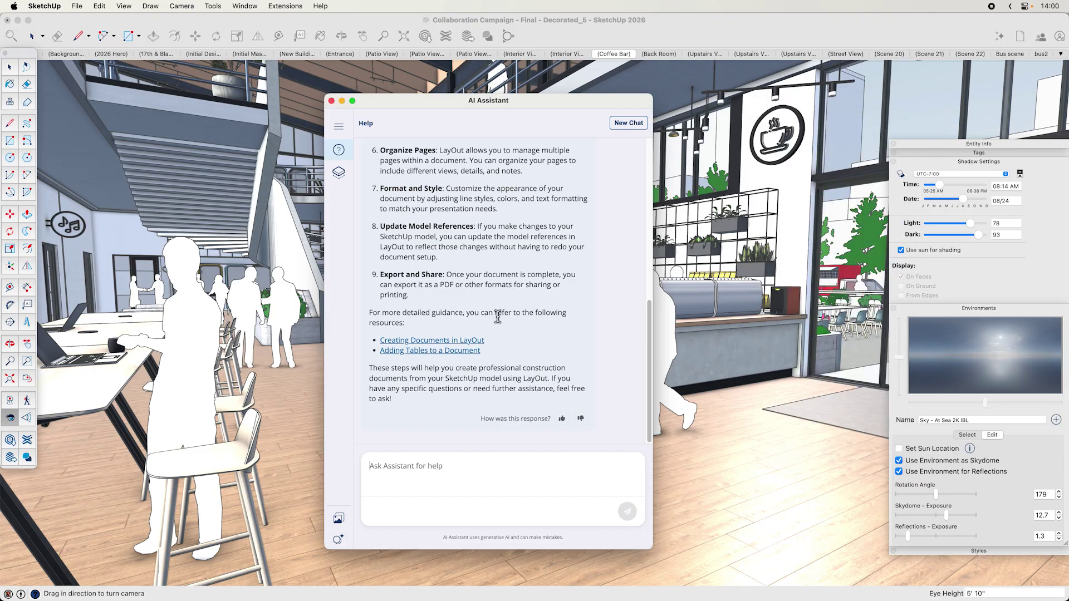
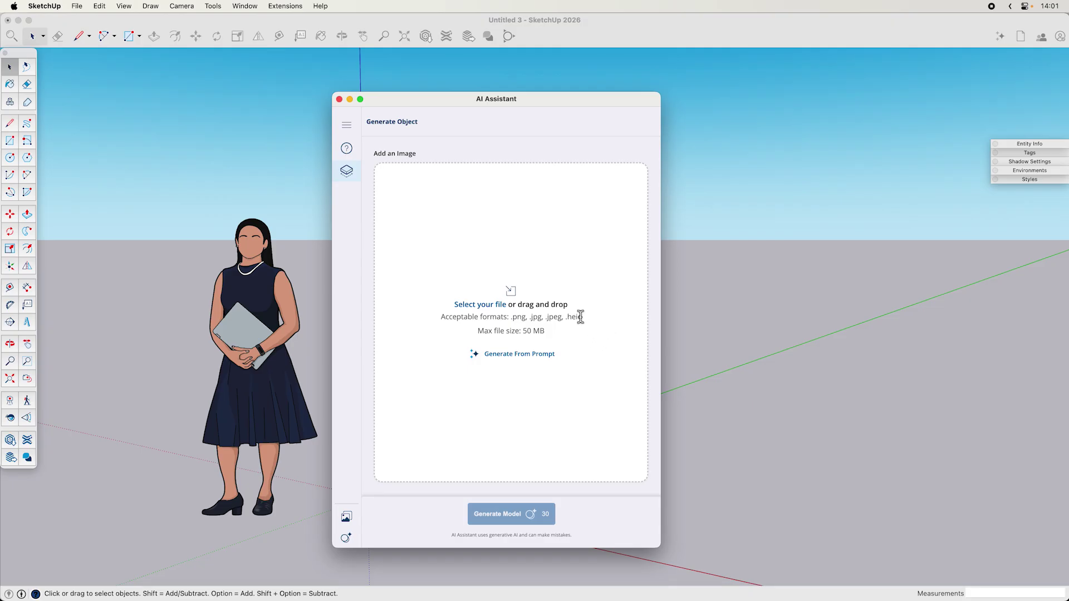
# Add Barstool_Mood-board.png as the Generate Object reference image, shorten the assistant window, and generate the model with an empty prompt
pyautogui.press('super+Tab')
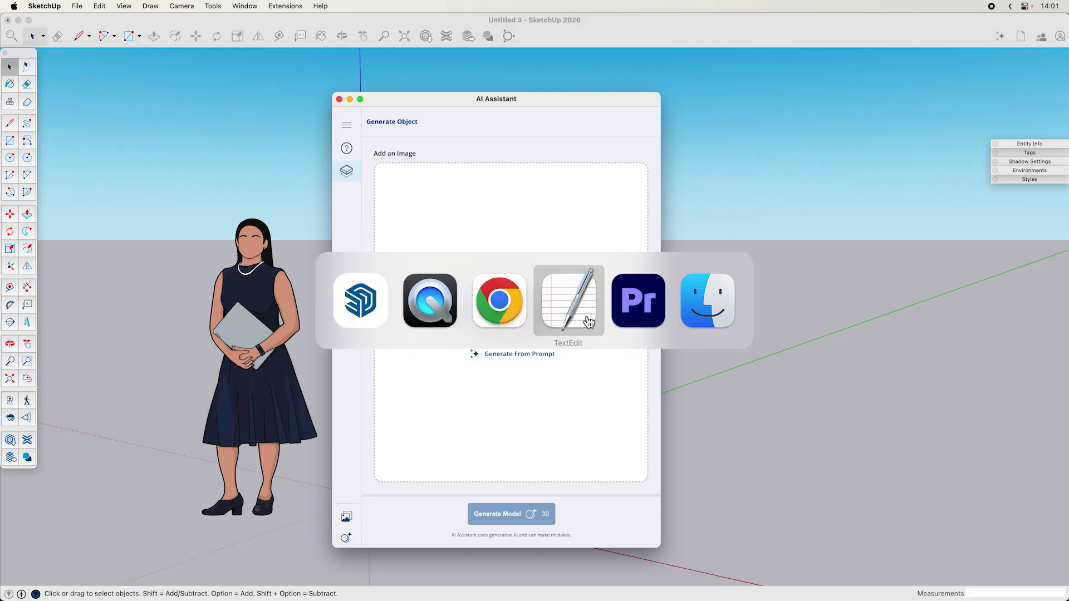
pyautogui.moveTo(891, 55); pyautogui.dragTo(854, 53)
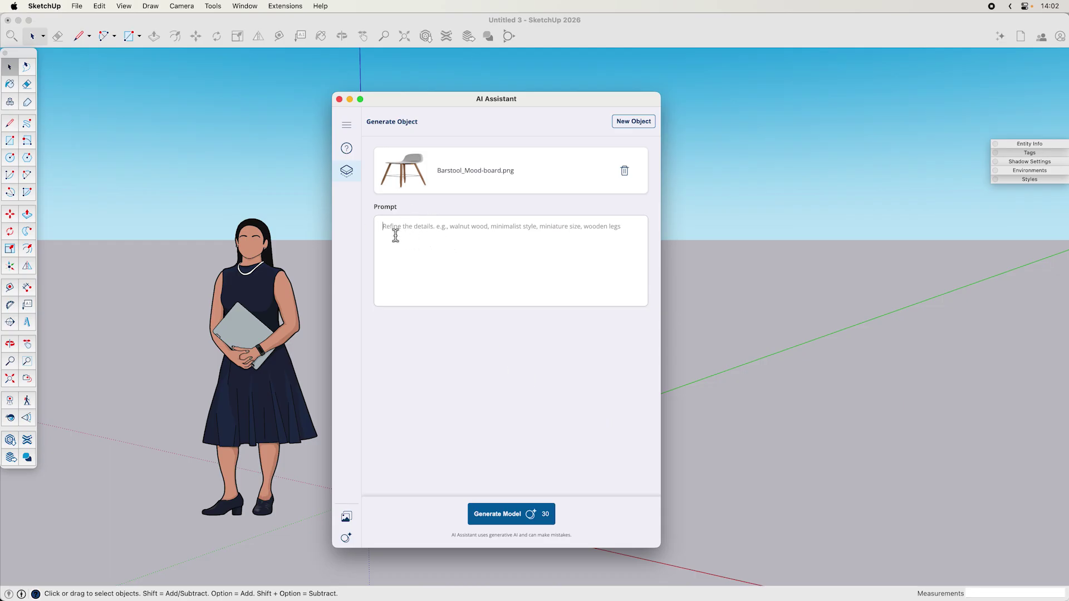
pyautogui.click(496, 248)
pyautogui.moveTo(660, 548); pyautogui.dragTo(659, 441)
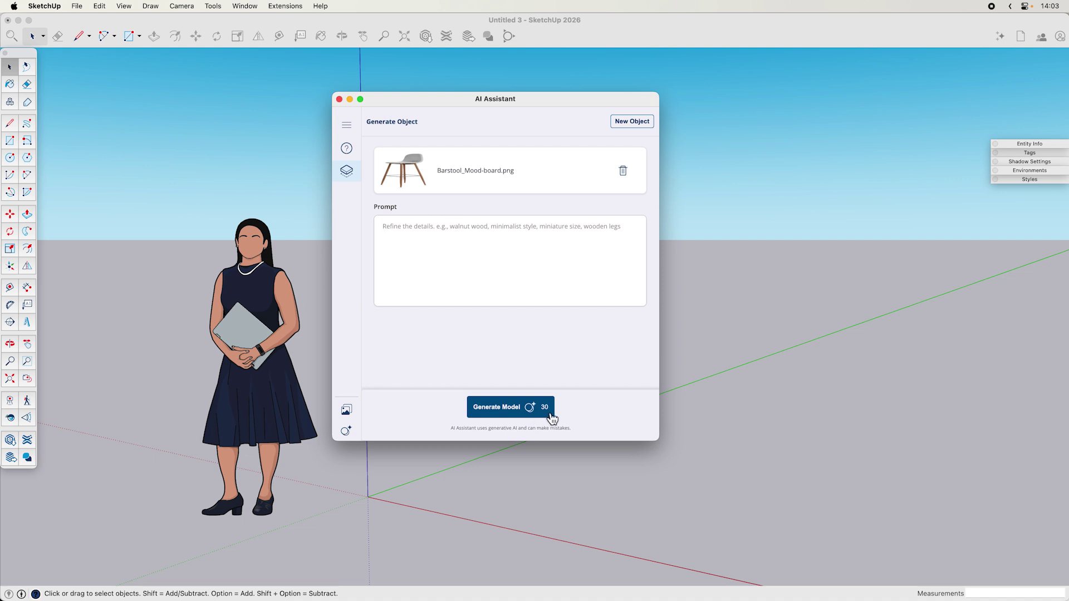
pyautogui.click(521, 417)
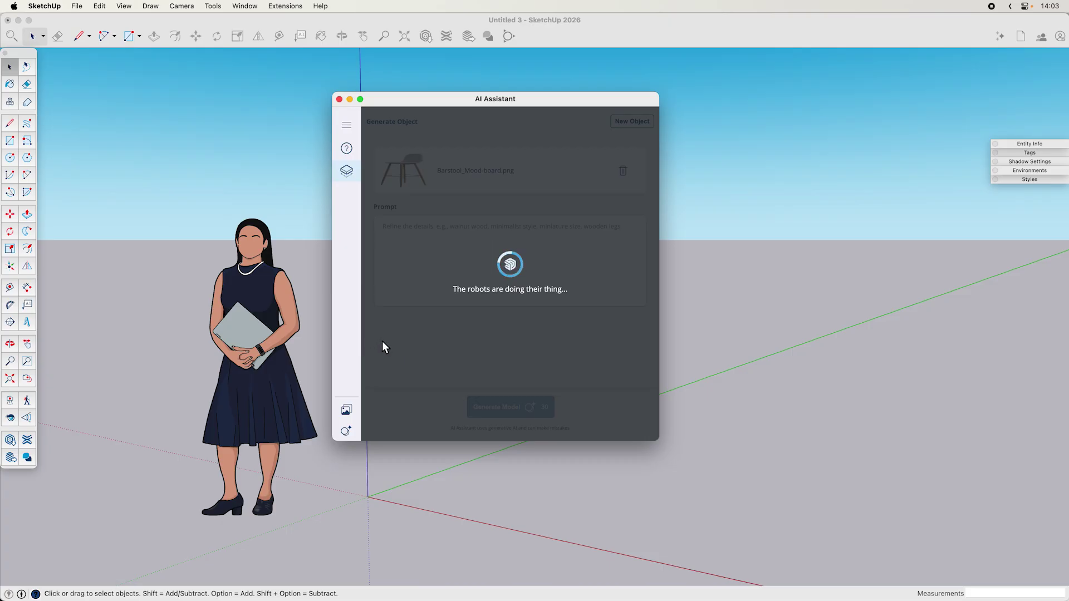
# Open the SketchUp AI tools and read what each feature costs and how AI credits work
pyautogui.click(997, 37)
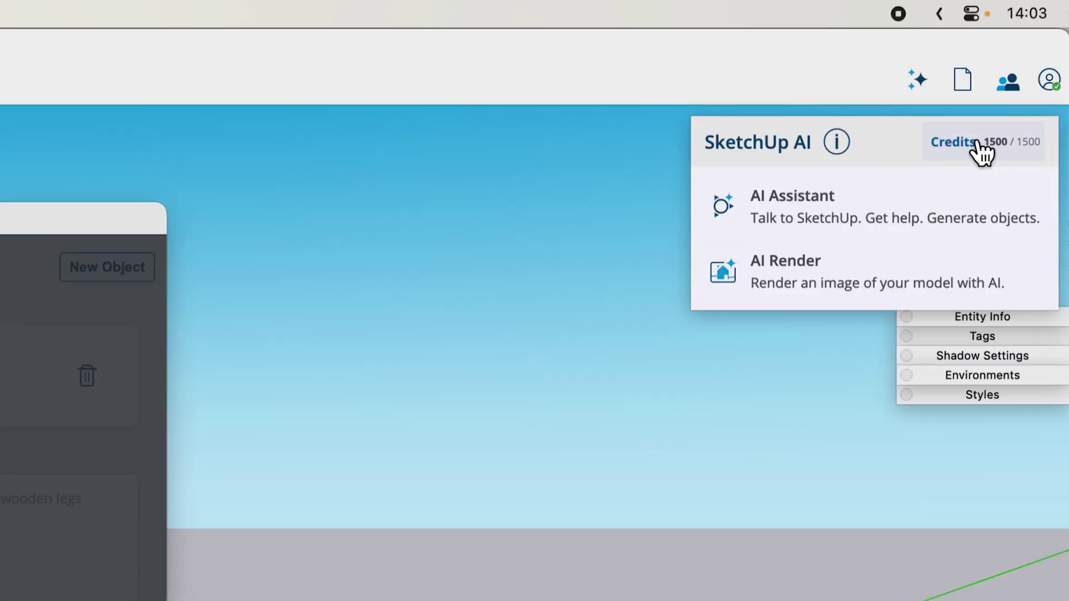
pyautogui.click(842, 148)
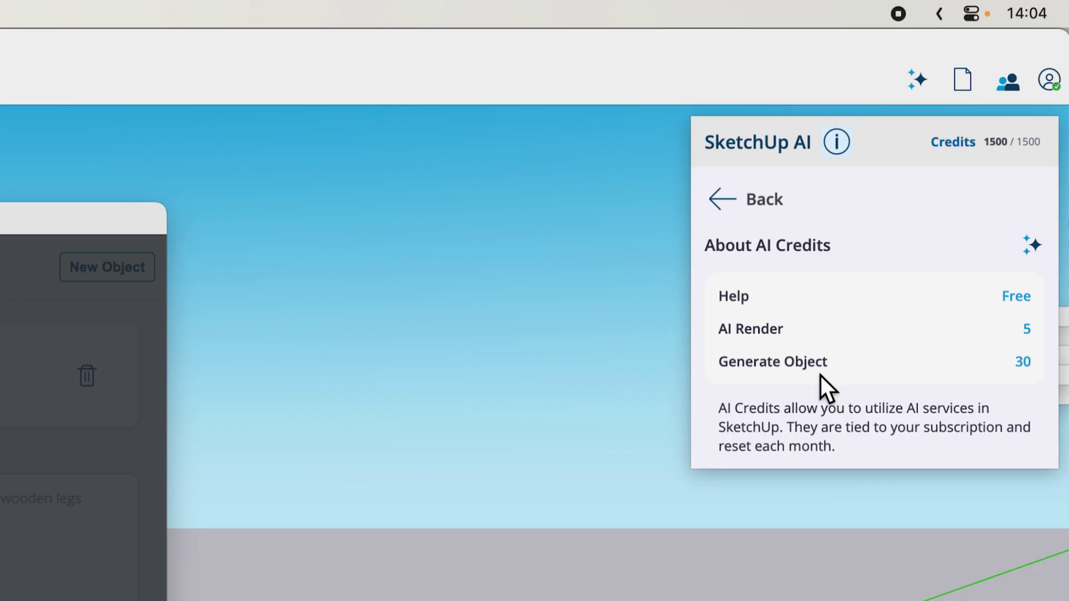
pyautogui.moveTo(837, 449); pyautogui.dragTo(718, 450)
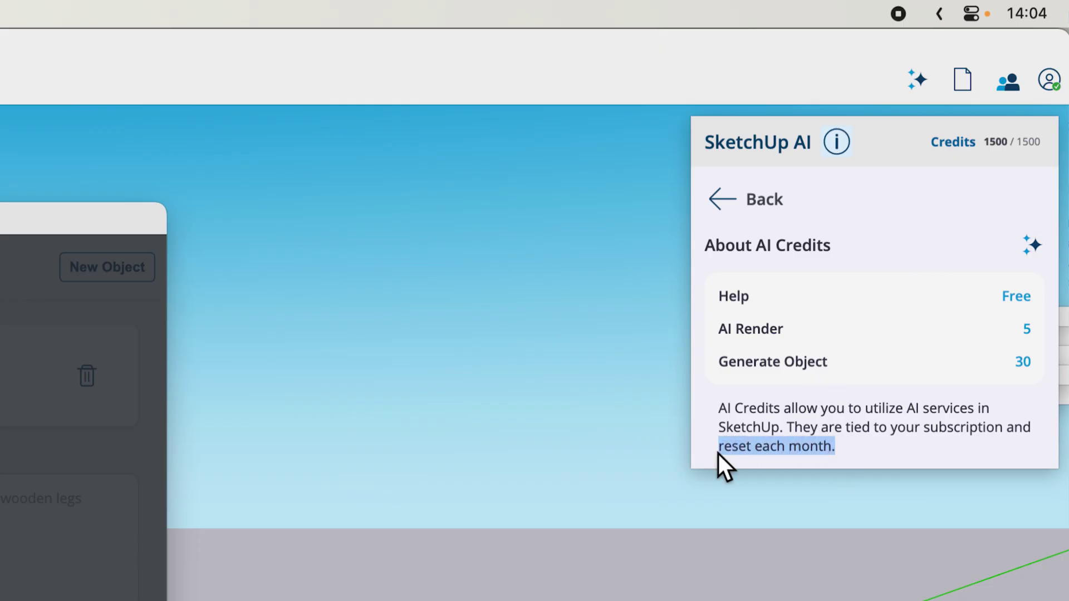
pyautogui.click(752, 447)
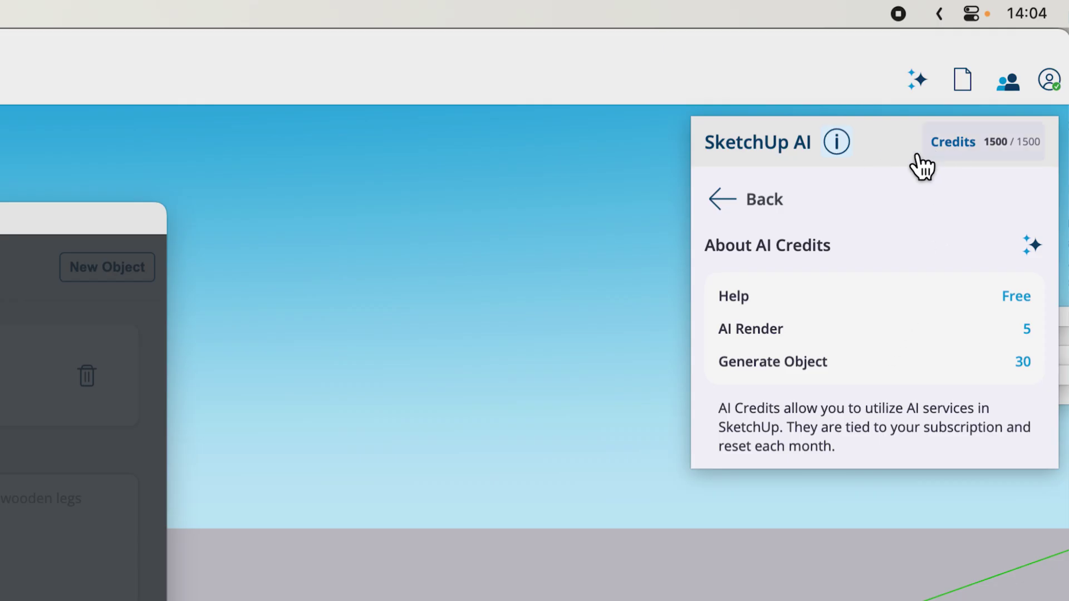
# View the AI credit balance and its reset period, recheck the credit information, and return to the SketchUp AI overview
pyautogui.click(961, 149)
pyautogui.moveTo(944, 329); pyautogui.dragTo(1041, 327)
pyautogui.click(1040, 327)
pyautogui.press('Escape')
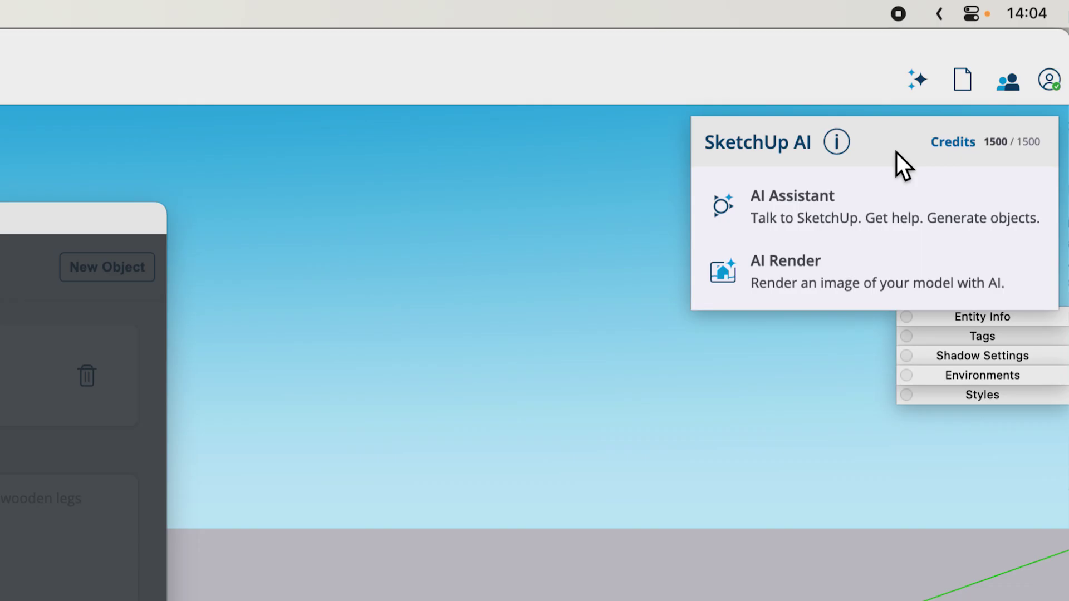
pyautogui.click(836, 142)
pyautogui.click(1014, 146)
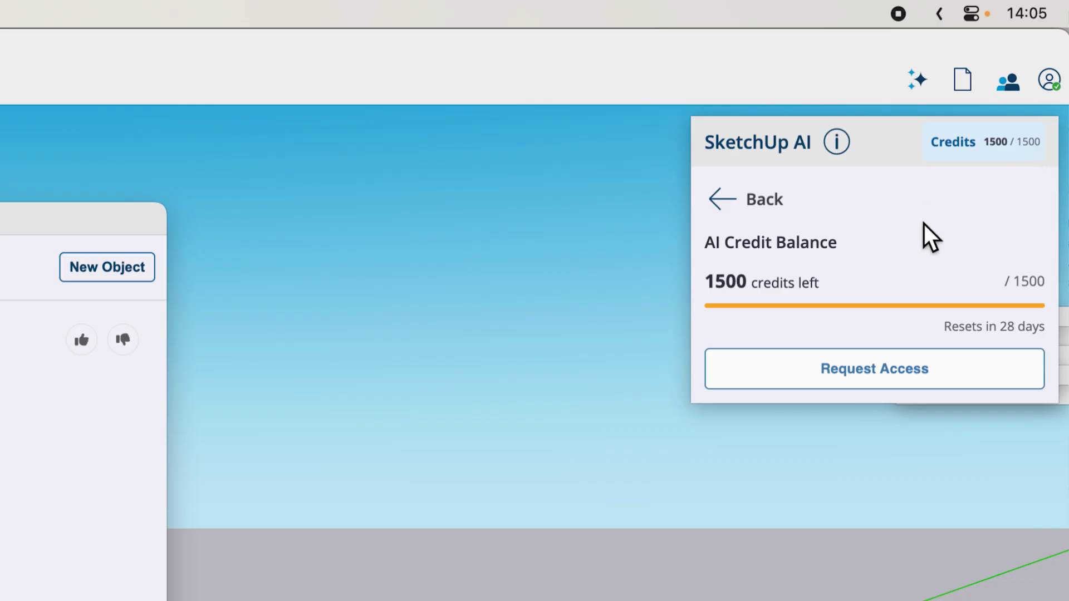
pyautogui.click(723, 209)
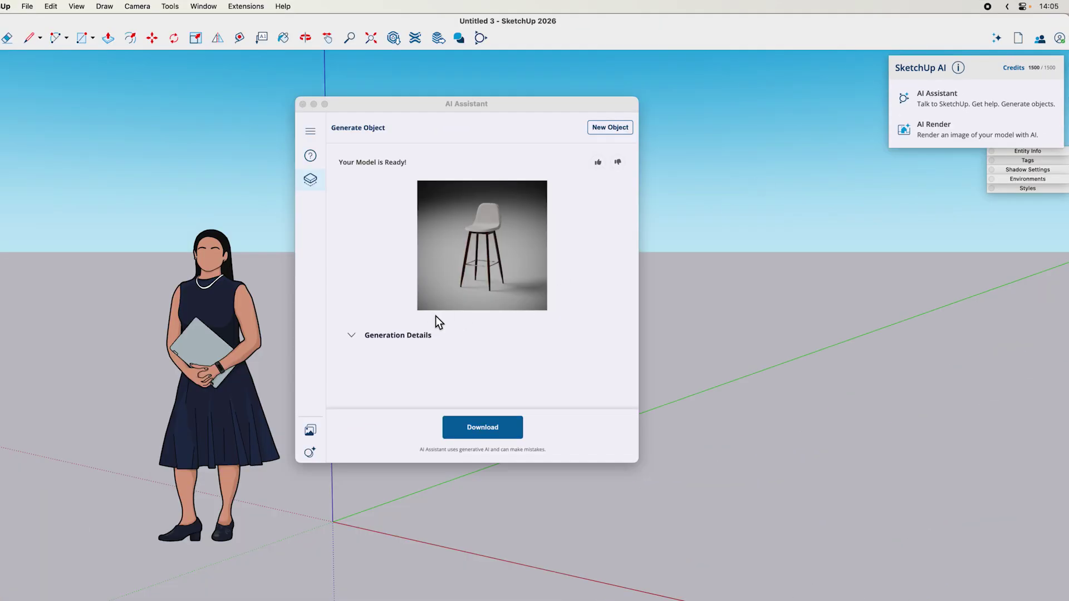
# Download the generated barstool and place it on the ground beside the standing figure
pyautogui.click(408, 355)
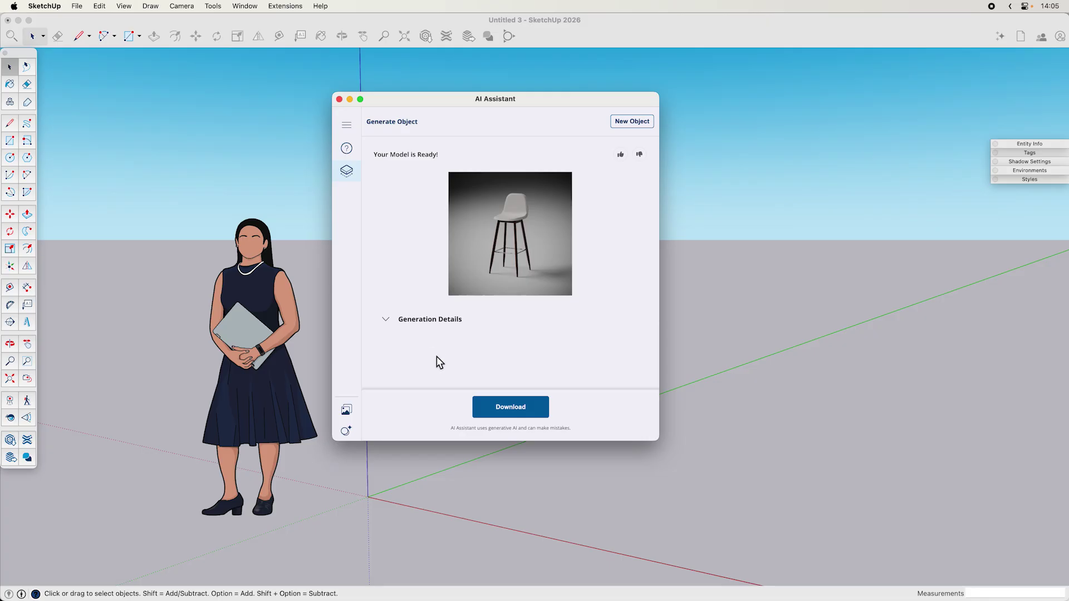
pyautogui.click(529, 409)
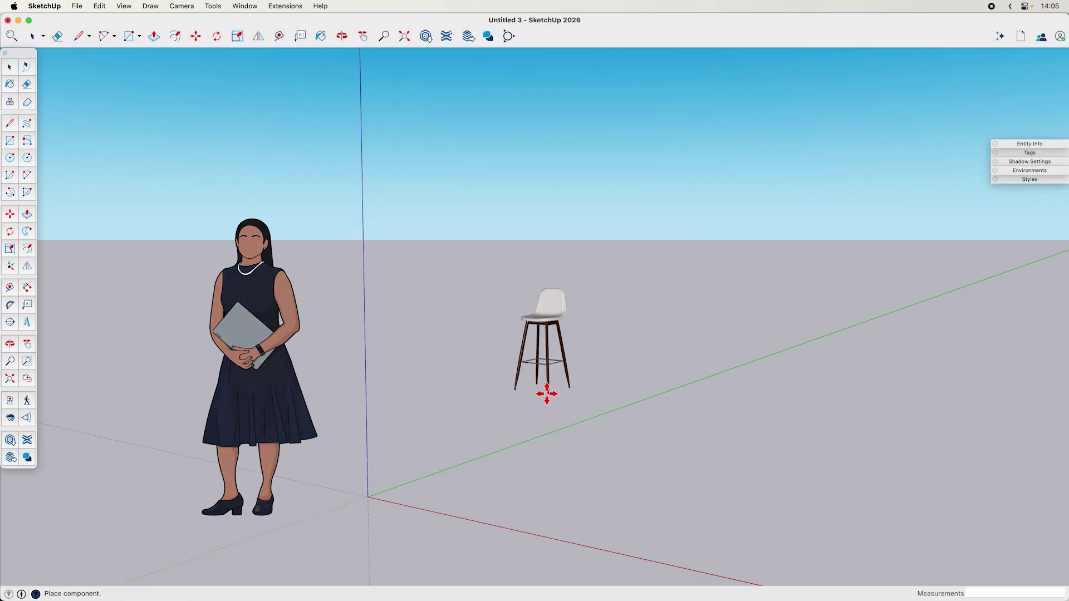
pyautogui.click(369, 497)
pyautogui.press('space')
pyautogui.click(454, 508)
pyautogui.moveTo(440, 504); pyautogui.dragTo(224, 451, button='middle')
pyautogui.moveTo(226, 454); pyautogui.dragTo(508, 507)
pyautogui.press('space')
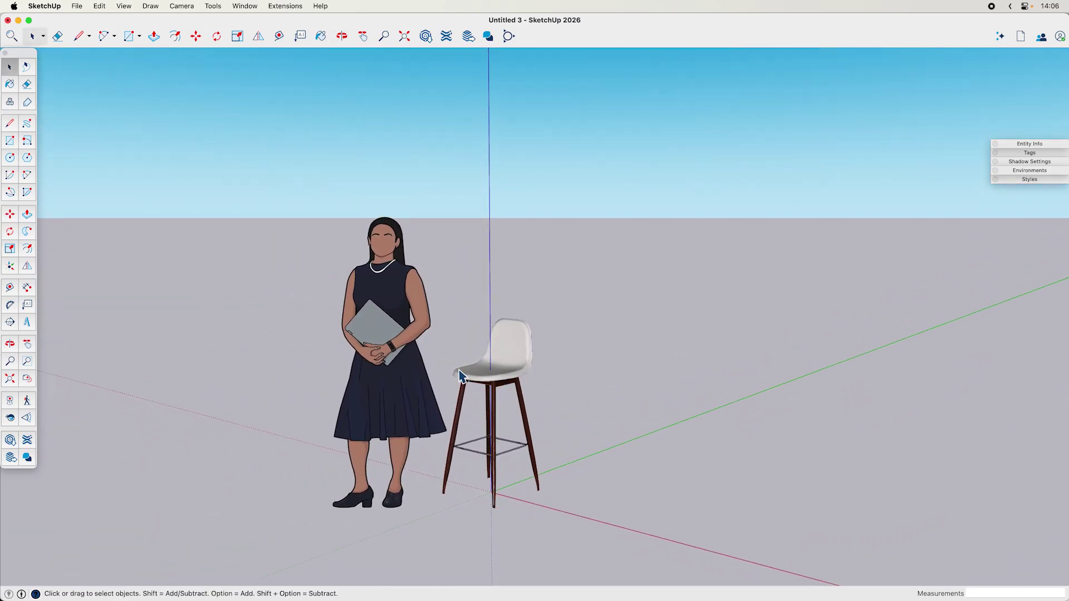
# Select the barstool and inspect it close up from a higher angle
pyautogui.click(533, 423)
pyautogui.hotkey('shift', 'z')
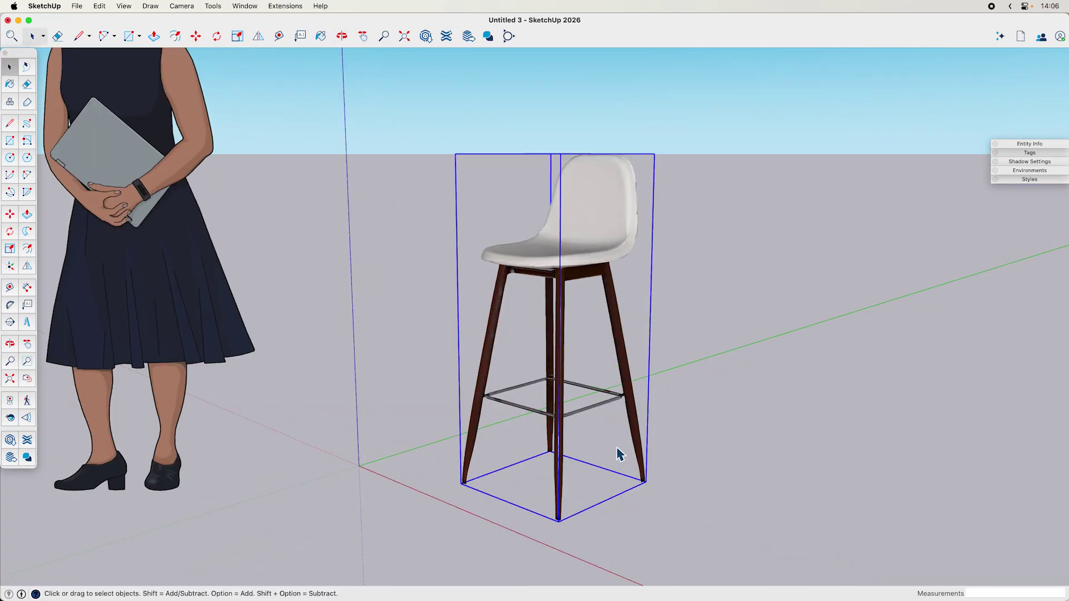
pyautogui.press('o')
pyautogui.moveTo(615, 409); pyautogui.dragTo(680, 447)
pyautogui.press('space')
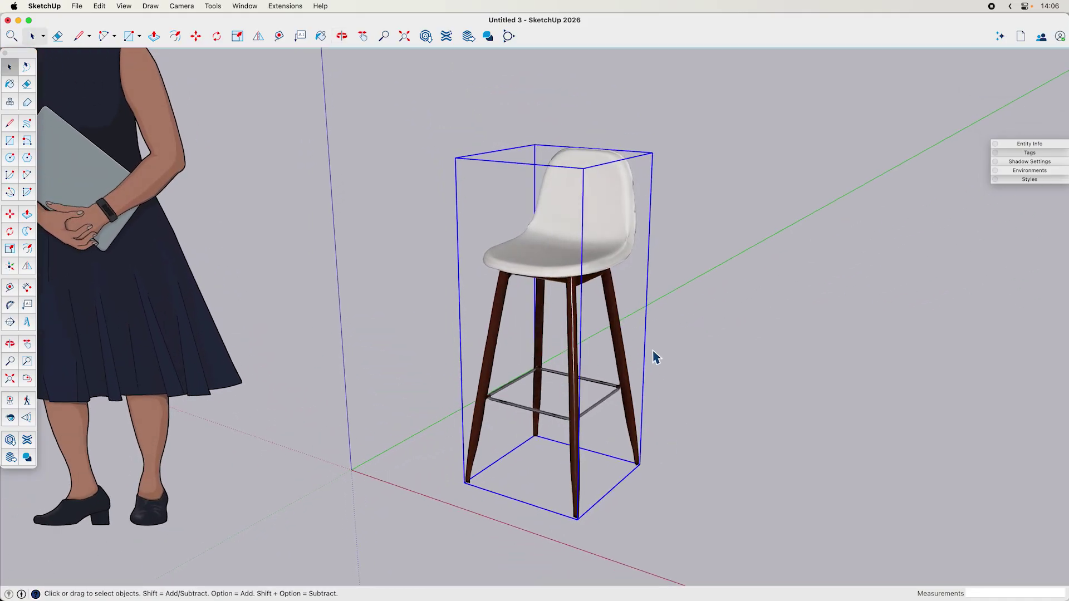
# Show hidden geometry, deselect the barstool, and examine the triangulated mesh of its seat and backrest
pyautogui.hotkey('shift', 'h')
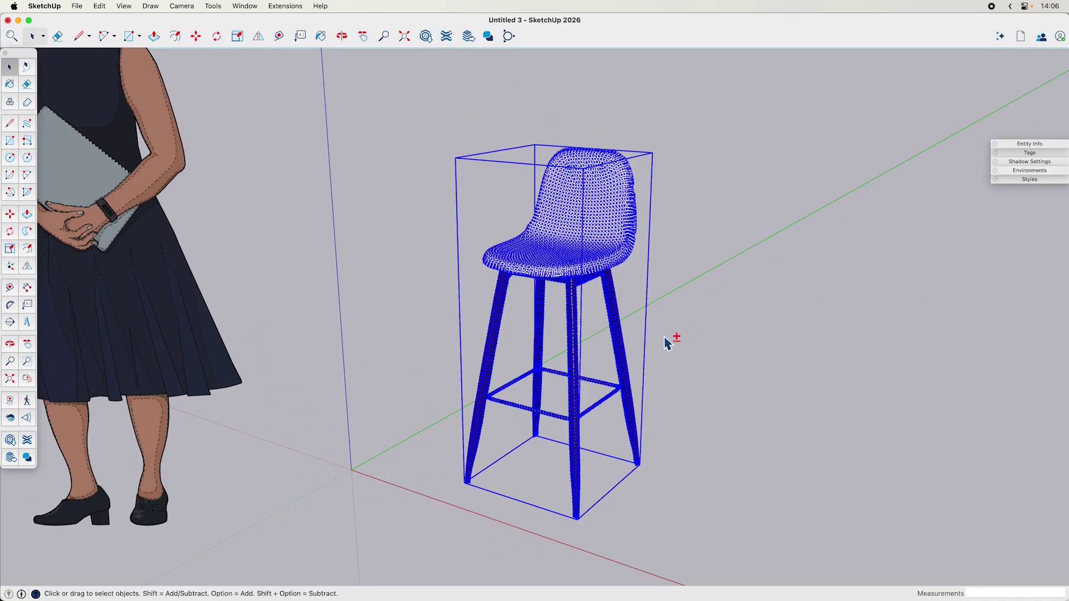
pyautogui.click(702, 370)
pyautogui.scroll(10, 582, 248)
pyautogui.press('o')
pyautogui.moveTo(640, 294); pyautogui.dragTo(557, 349)
pyautogui.scroll(-5, 534, 390)
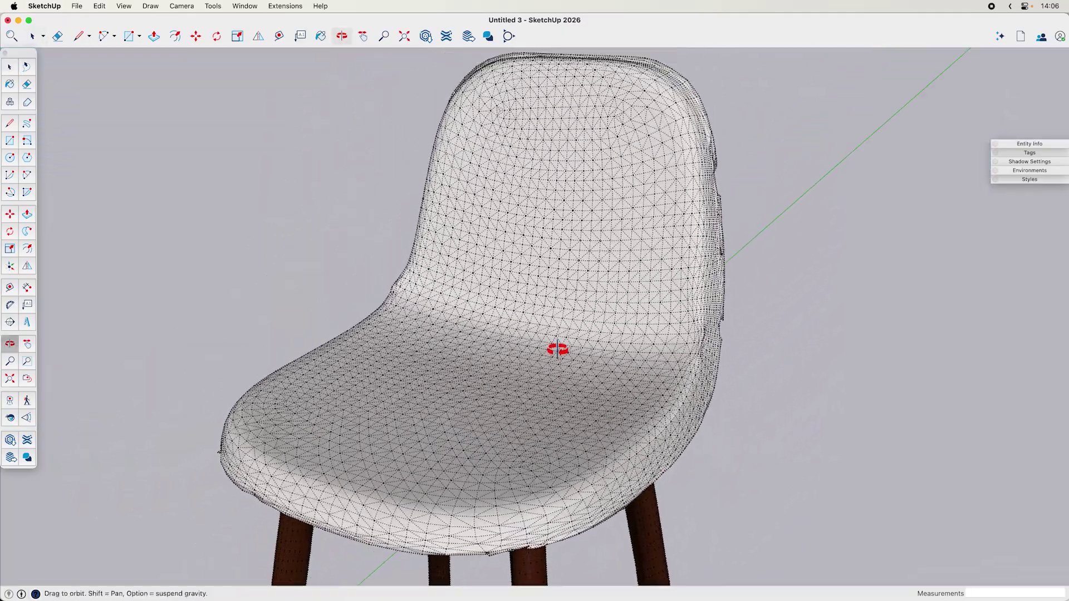
pyautogui.press('space')
pyautogui.scroll(5, 562, 331)
pyautogui.scroll(-5, 563, 329)
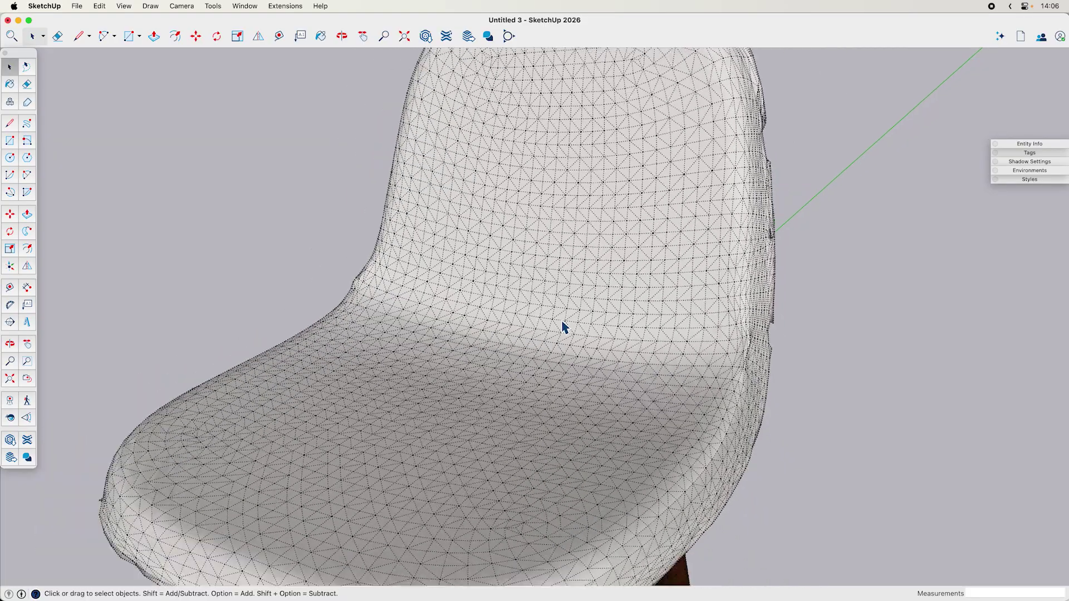
# Examine the mesh of the barstool's legs and footrest, select the barstool, and view it whole
pyautogui.keyDown('shift'); pyautogui.moveTo(597, 506); pyautogui.dragTo(540, 219, button='middle'); pyautogui.keyUp('shift')
pyautogui.scroll(-4, 582, 504)
pyautogui.scroll(5, 532, 420)
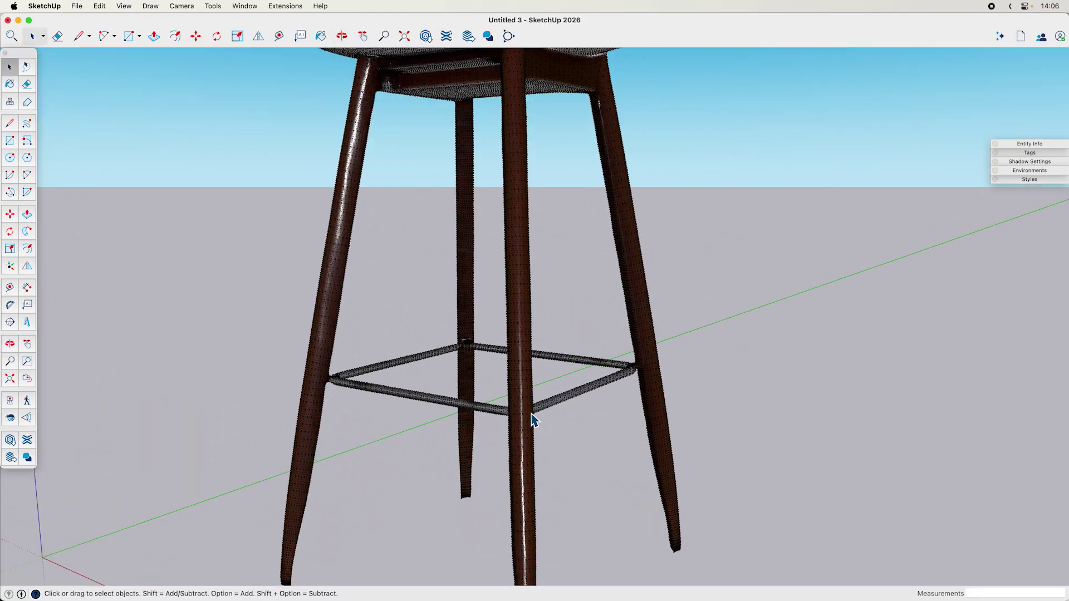
pyautogui.scroll(1, 532, 421)
pyautogui.click(530, 402)
pyautogui.moveTo(519, 428); pyautogui.dragTo(740, 375, button='middle')
pyautogui.scroll(-2, 559, 421)
pyautogui.scroll(-3, 559, 421)
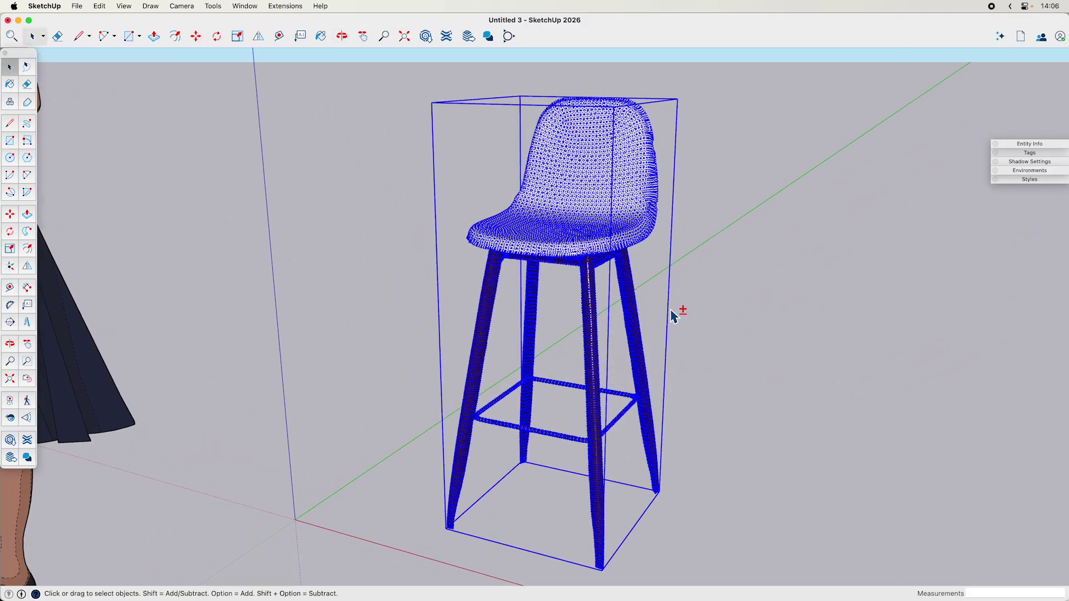
# Open the barstool component for editing, check its face count in Entity Info, and exit the component
pyautogui.doubleClick(575, 239)
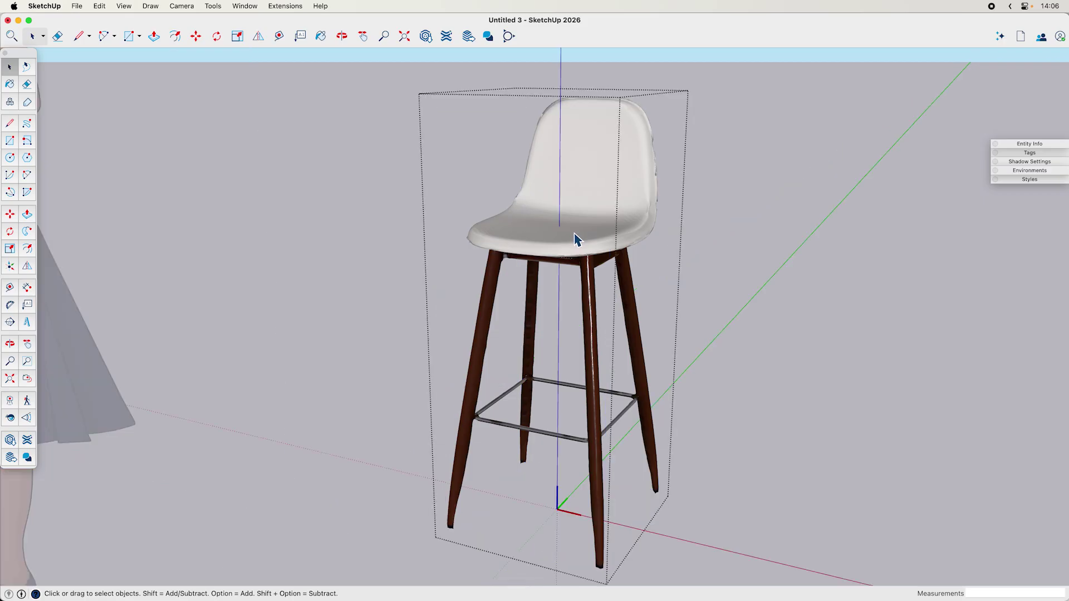
pyautogui.click(1051, 145)
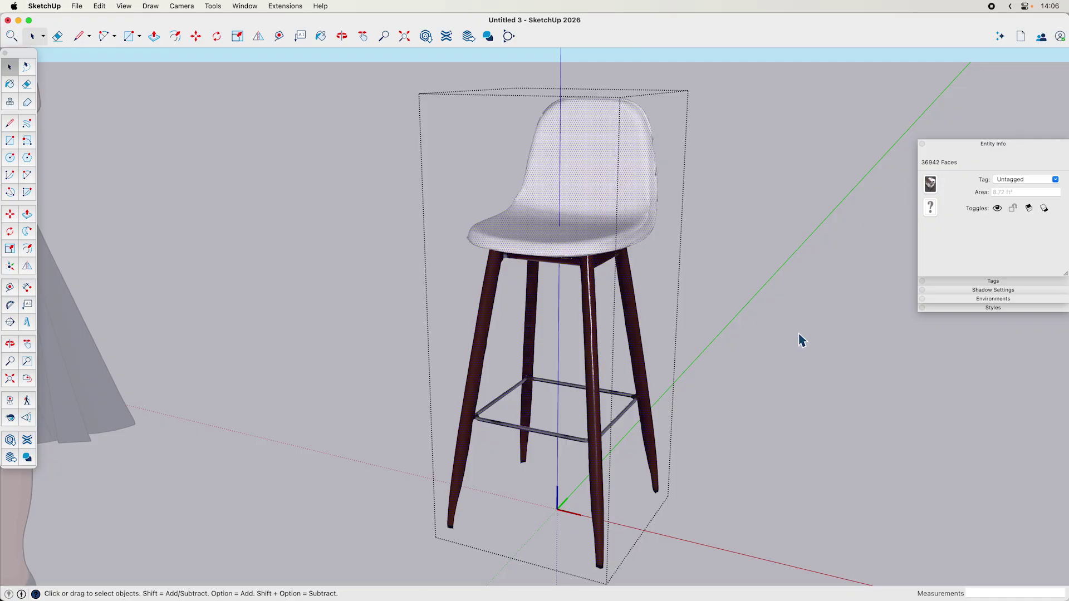
pyautogui.press('Escape')
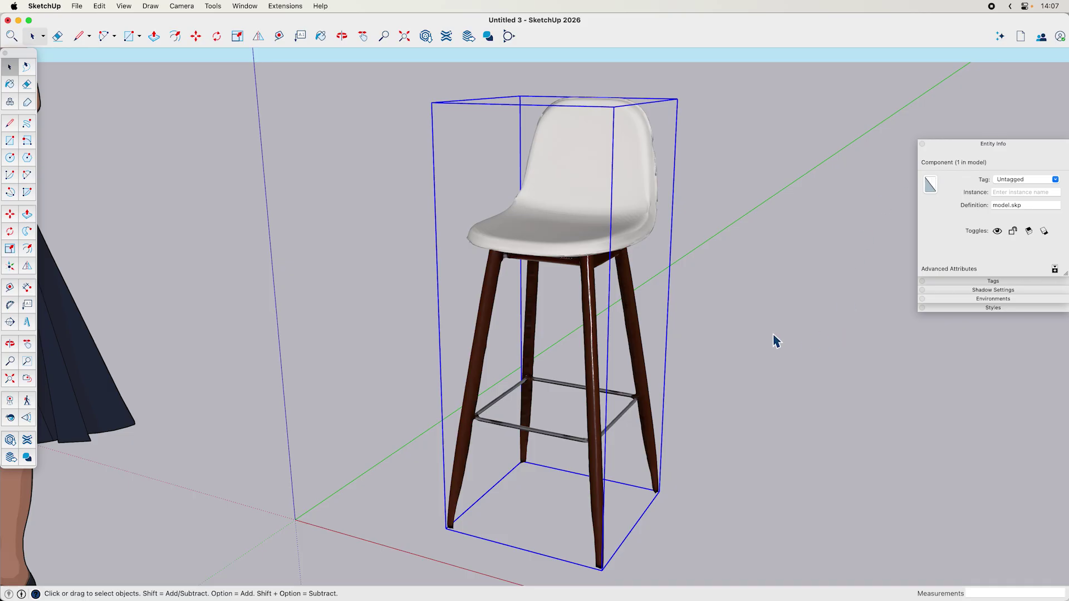
# Reselect the barstool and analyze it for errors with Solid Inspector²
pyautogui.click(339, 332)
pyautogui.click(582, 211)
pyautogui.click(246, 9)
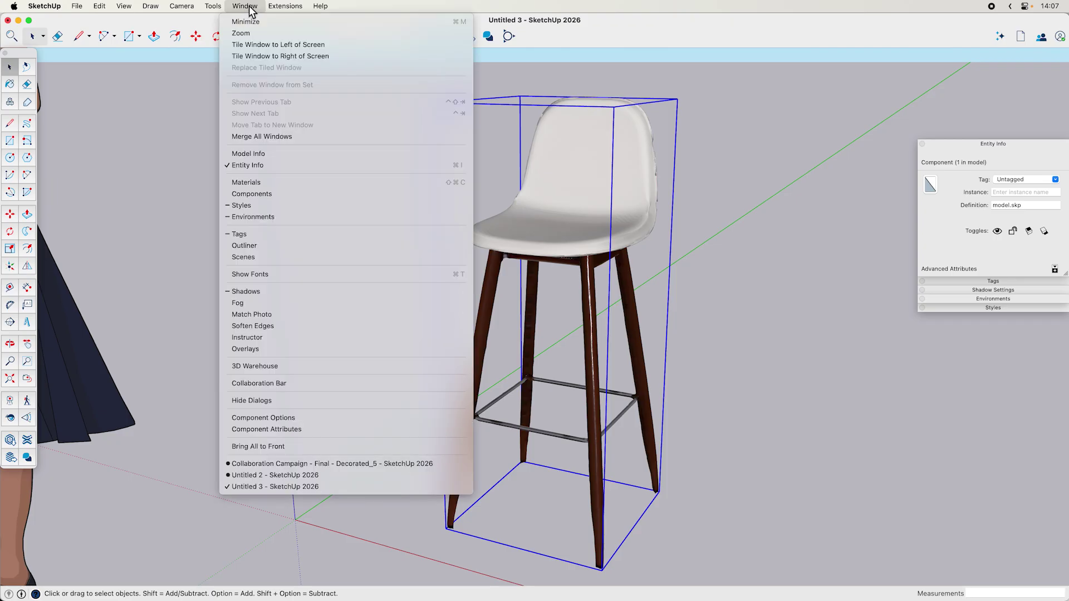
pyautogui.moveTo(284, 7)
pyautogui.moveTo(213, 7)
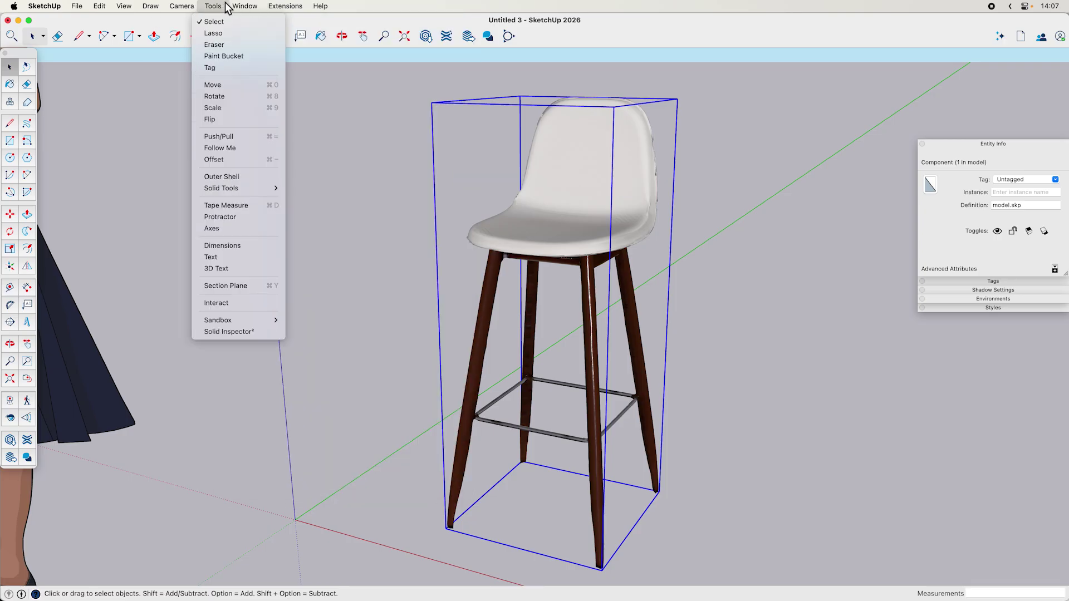
pyautogui.click(245, 334)
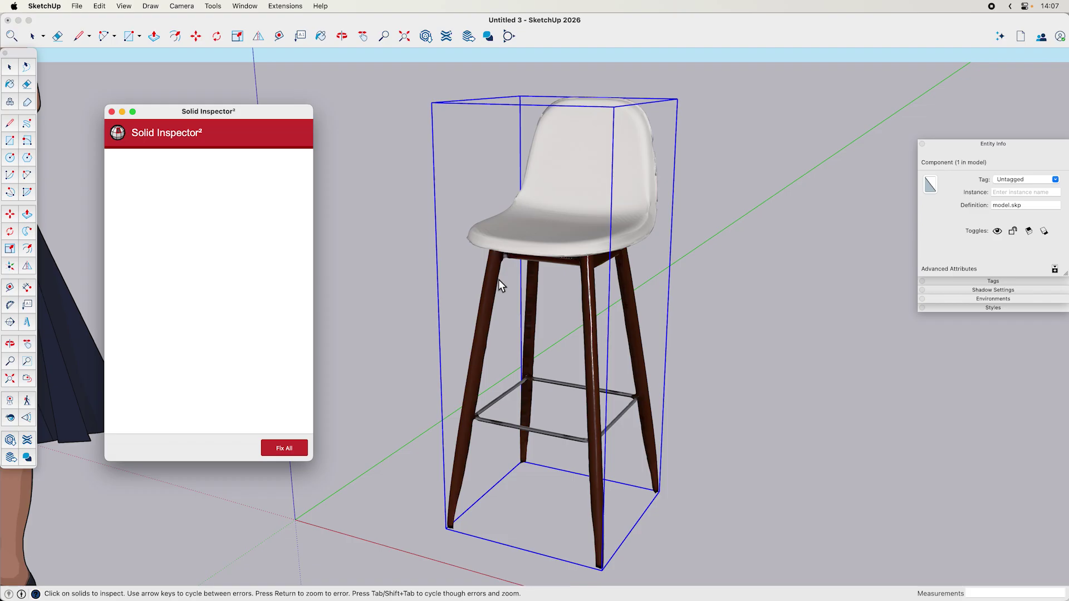
pyautogui.click(562, 259)
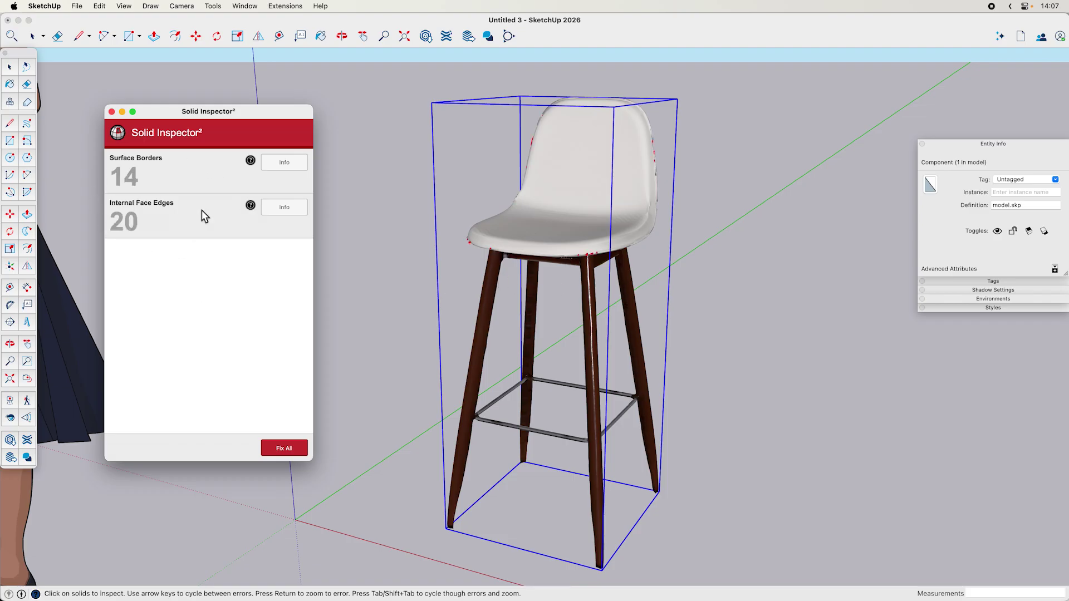
# Try to fix all the barstool's reported solid errors automatically, look over the marked spots, and close Solid Inspector²
pyautogui.click(279, 447)
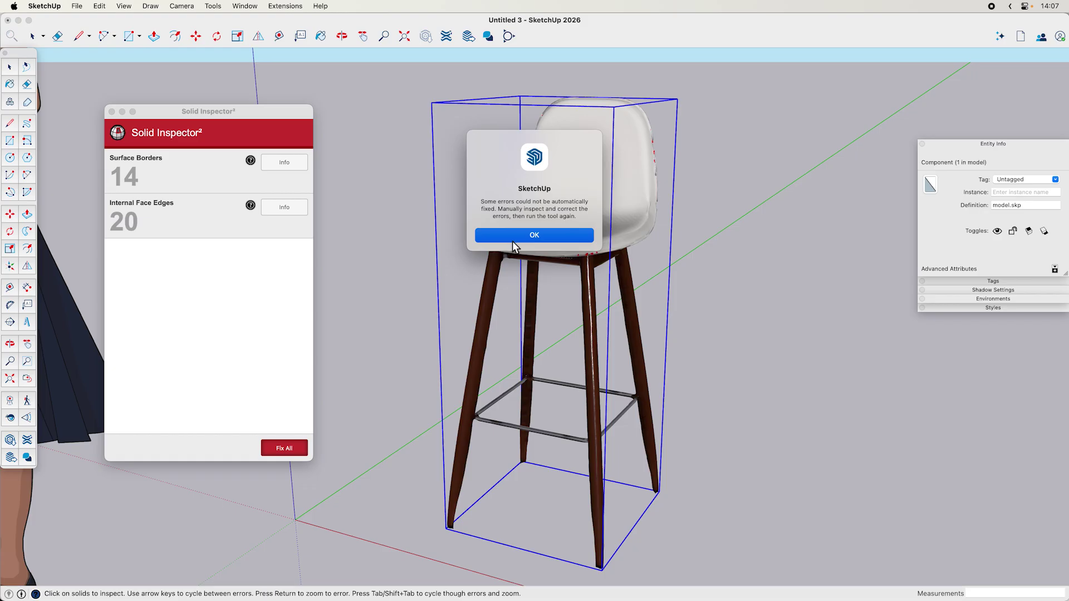
pyautogui.click(535, 236)
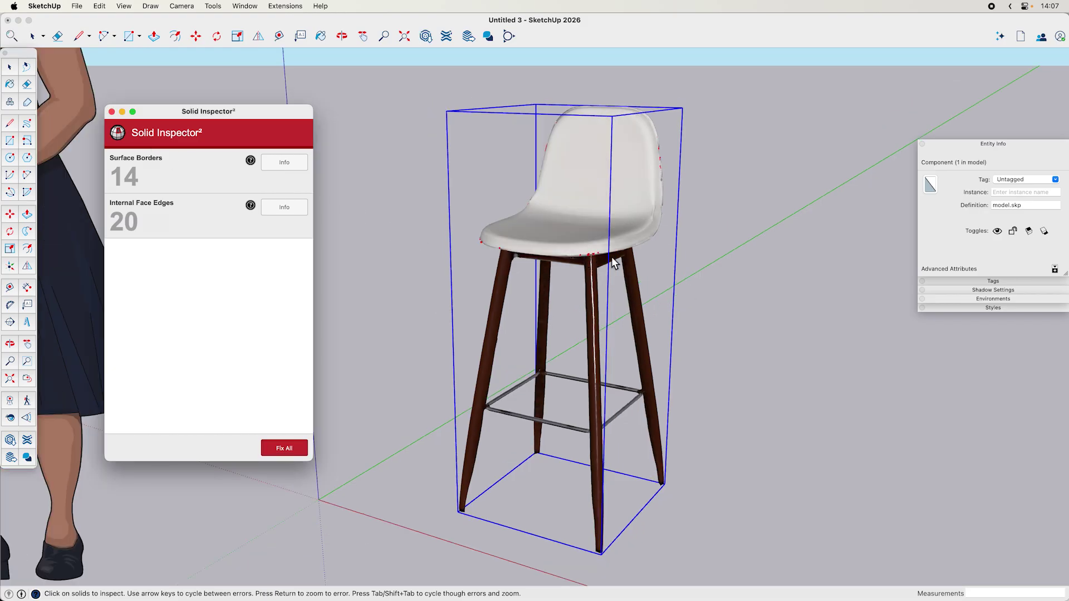
pyautogui.moveTo(660, 196); pyautogui.dragTo(635, 208, button='middle')
pyautogui.scroll(-3, 634, 209)
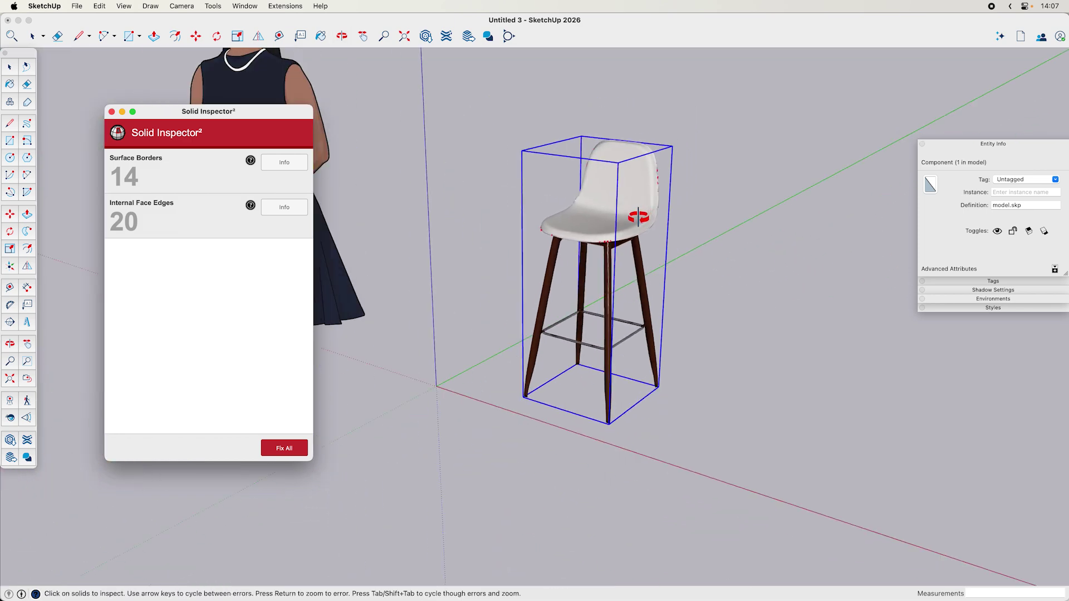
pyautogui.click(112, 112)
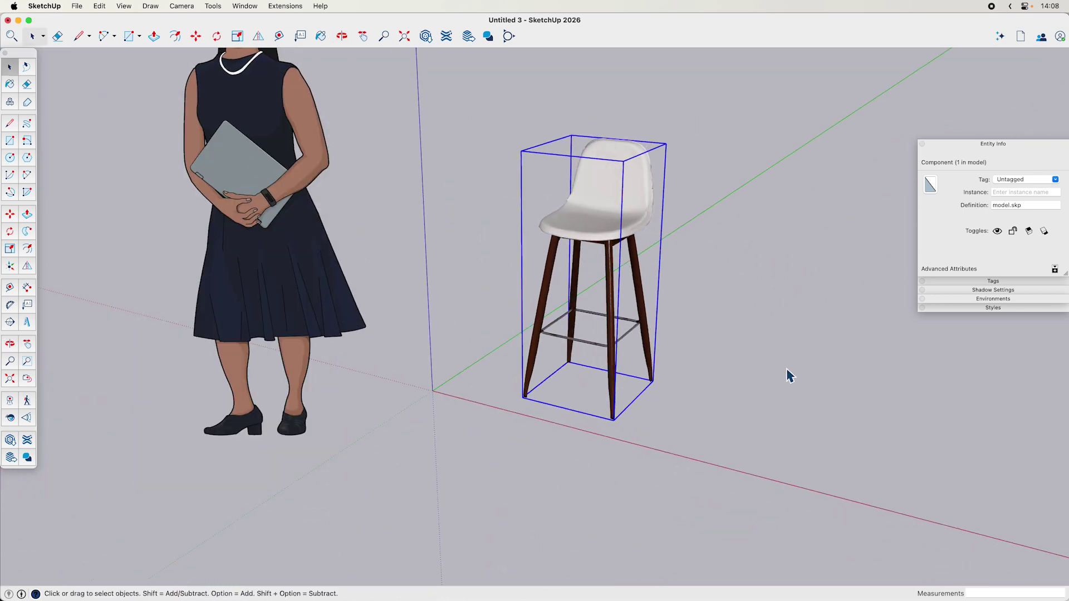
# Reselect the barstool and view it from several angles beside the standing figure
pyautogui.click(716, 367)
pyautogui.moveTo(716, 367); pyautogui.dragTo(711, 342, button='middle')
pyautogui.click(610, 239)
pyautogui.scroll(3, 619, 312)
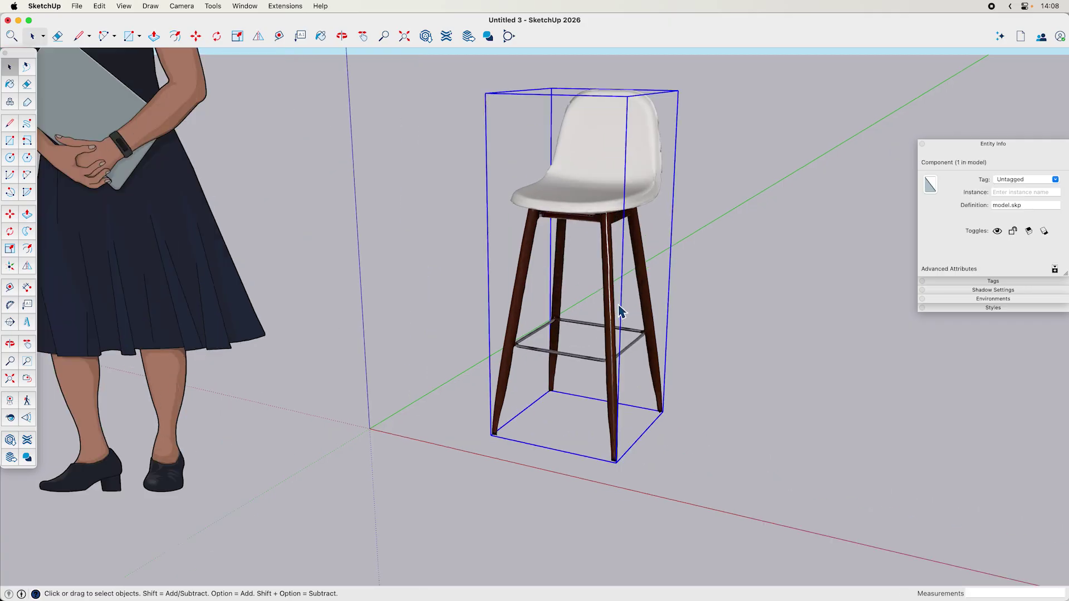
pyautogui.moveTo(621, 314); pyautogui.dragTo(628, 352, button='middle')
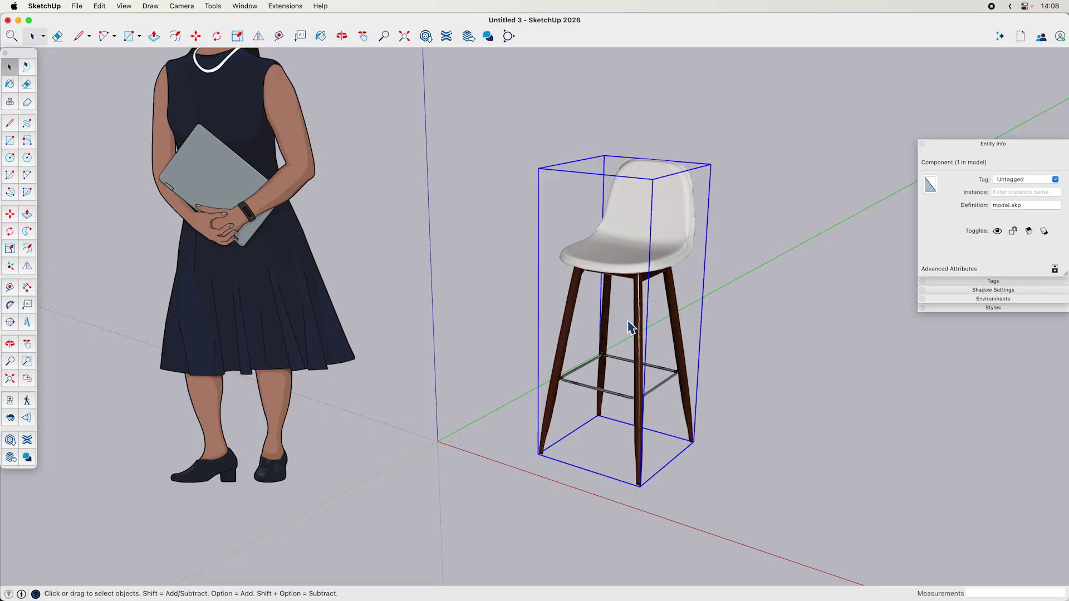
pyautogui.scroll(-3, 629, 327)
pyautogui.moveTo(630, 328); pyautogui.dragTo(634, 303, button='middle')
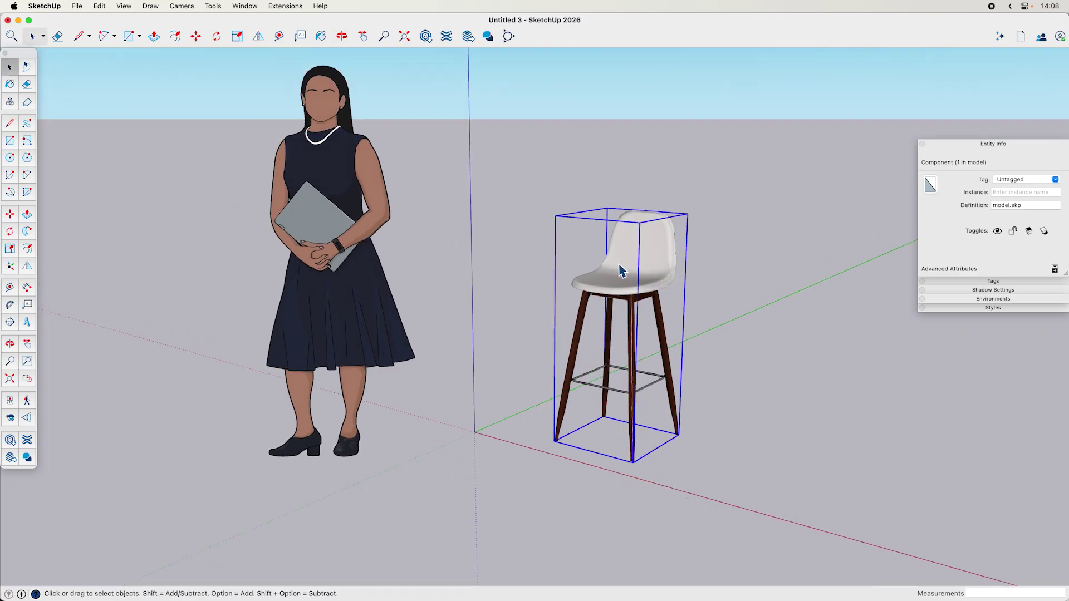
pyautogui.moveTo(706, 351); pyautogui.dragTo(624, 344, button='middle')
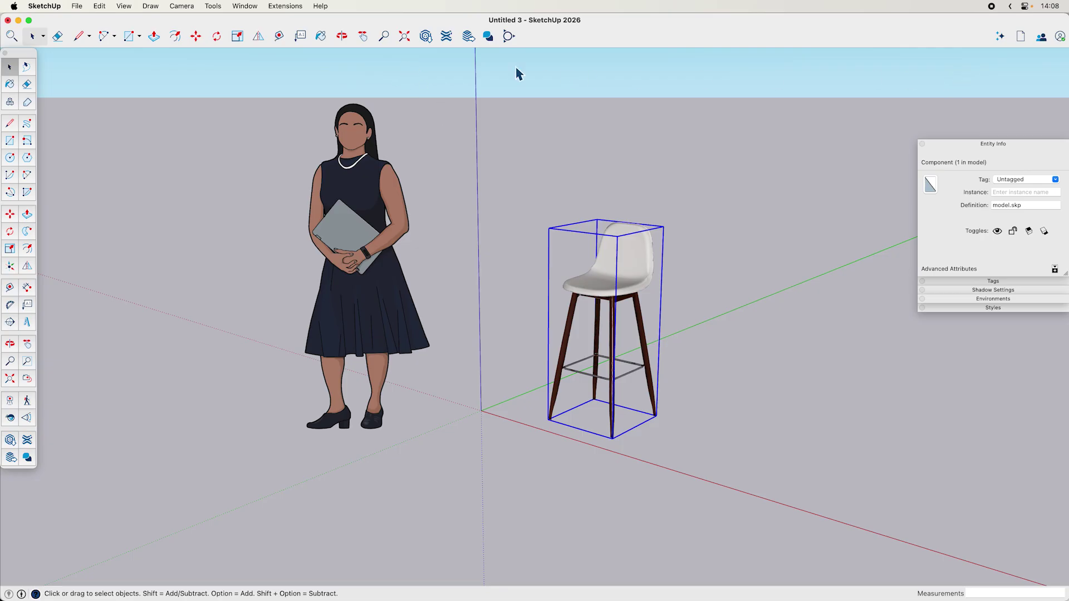
# Start a new object in the AI Assistant and generate an image from the prompt "quirky kid's nightstand"
pyautogui.click(508, 37)
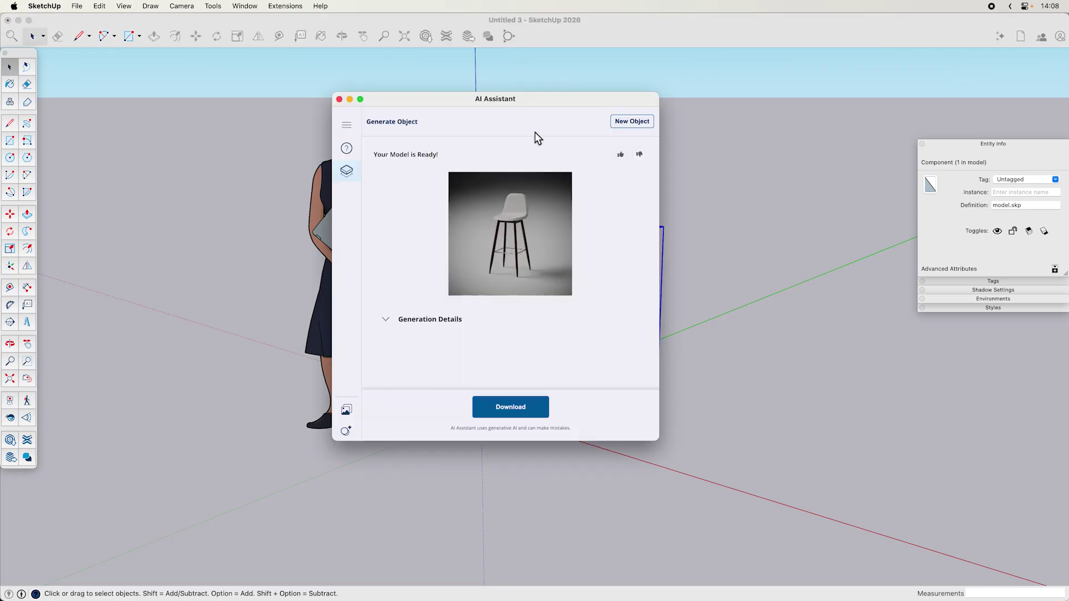
pyautogui.click(627, 128)
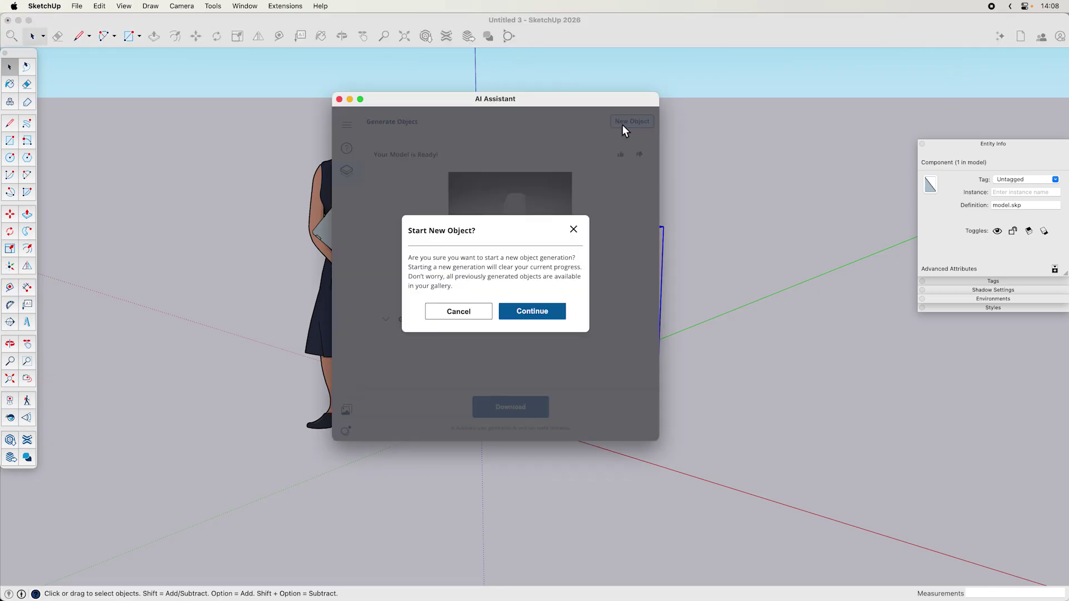
pyautogui.click(533, 313)
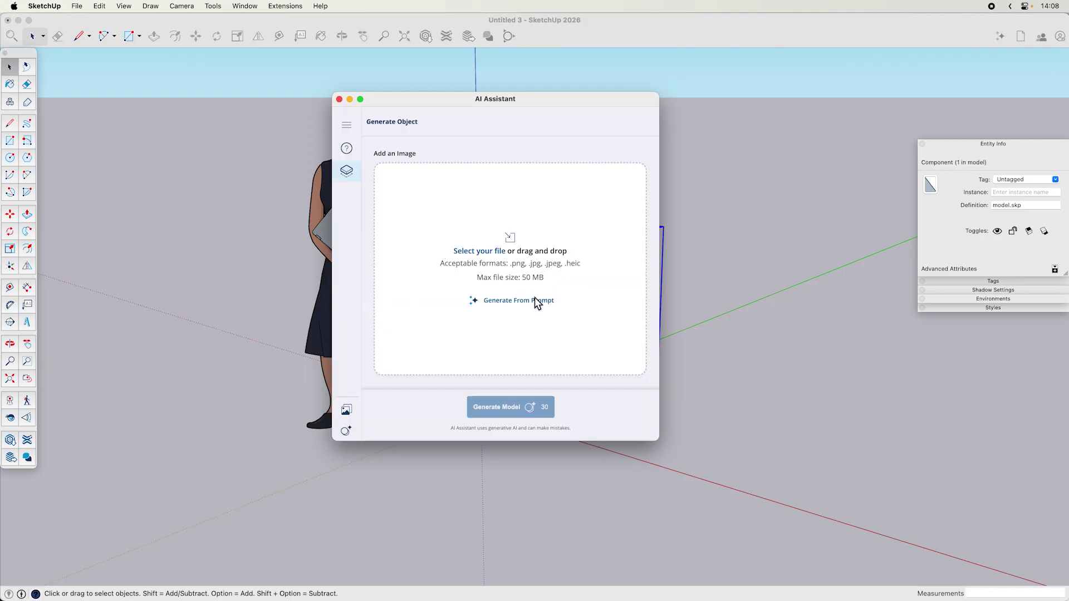
pyautogui.click(536, 302)
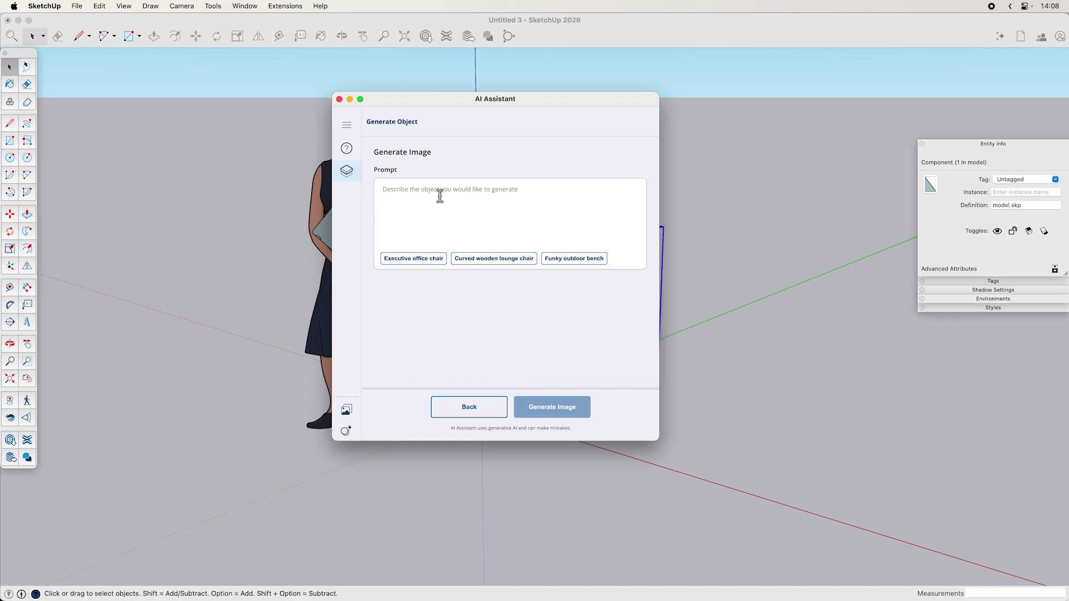
pyautogui.write("quirky kid's nightstand")
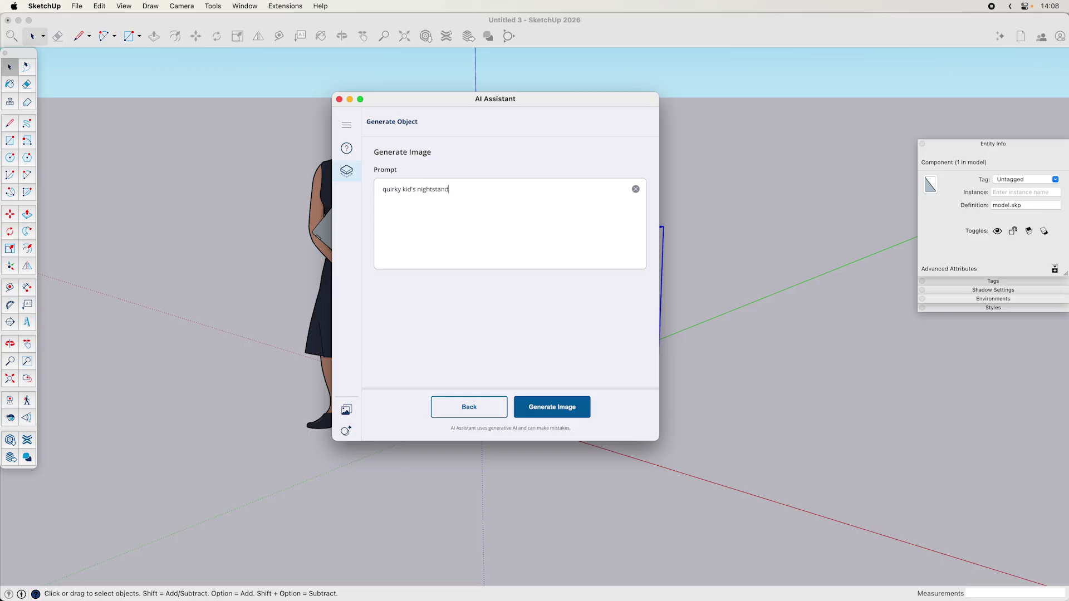
pyautogui.click(562, 409)
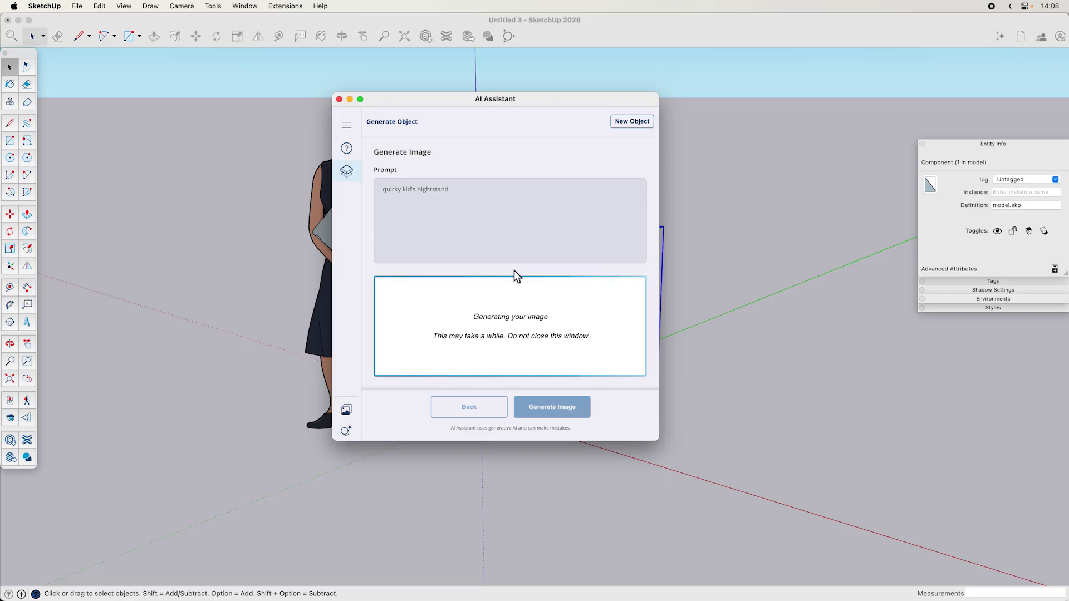
pyautogui.scroll(-1, 518, 258)
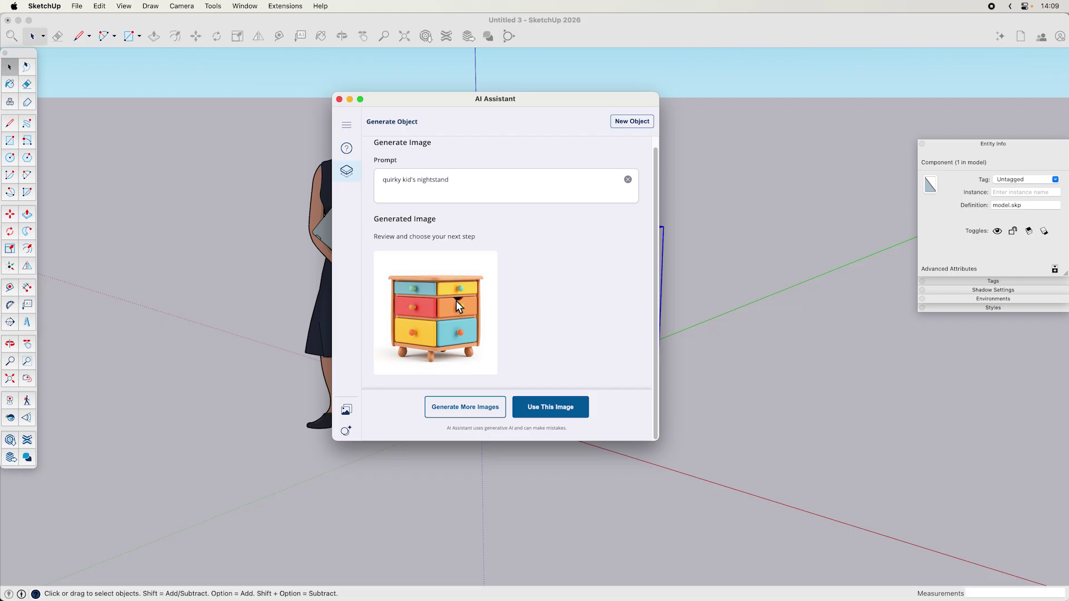
# Generate more nightstand images and enlarge and reposition the AI Assistant window to show all the options
pyautogui.click(468, 415)
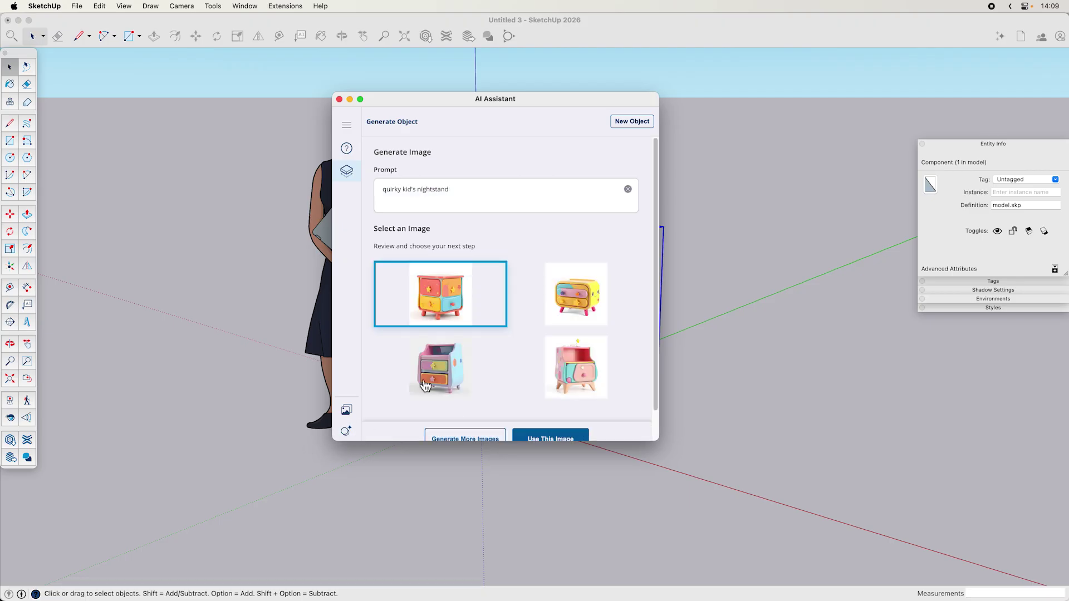
pyautogui.scroll(-2, 533, 344)
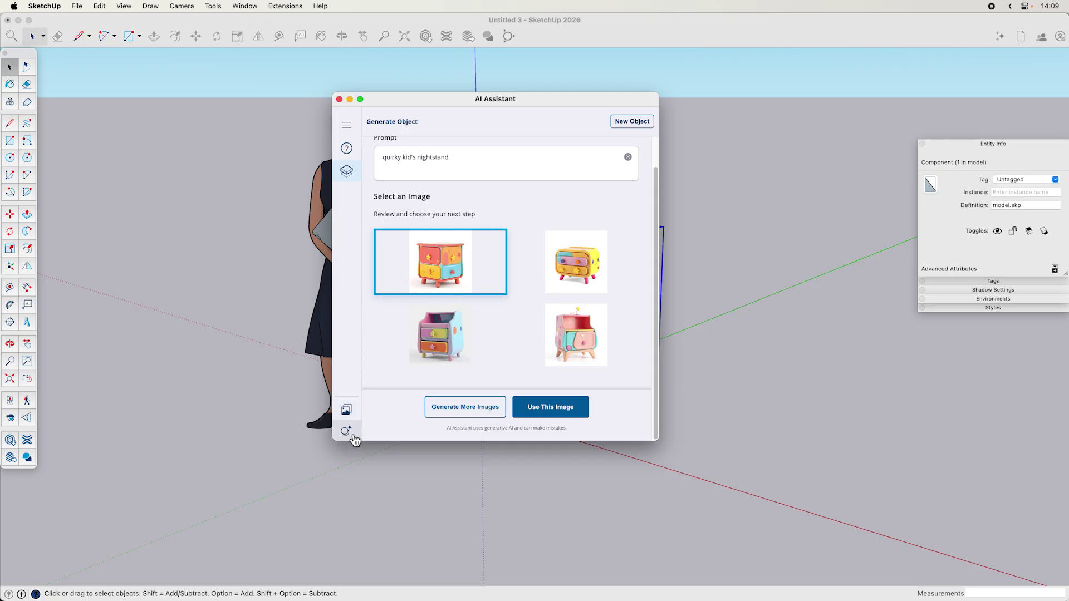
pyautogui.moveTo(655, 442); pyautogui.dragTo(668, 530)
pyautogui.moveTo(545, 96); pyautogui.dragTo(550, 39)
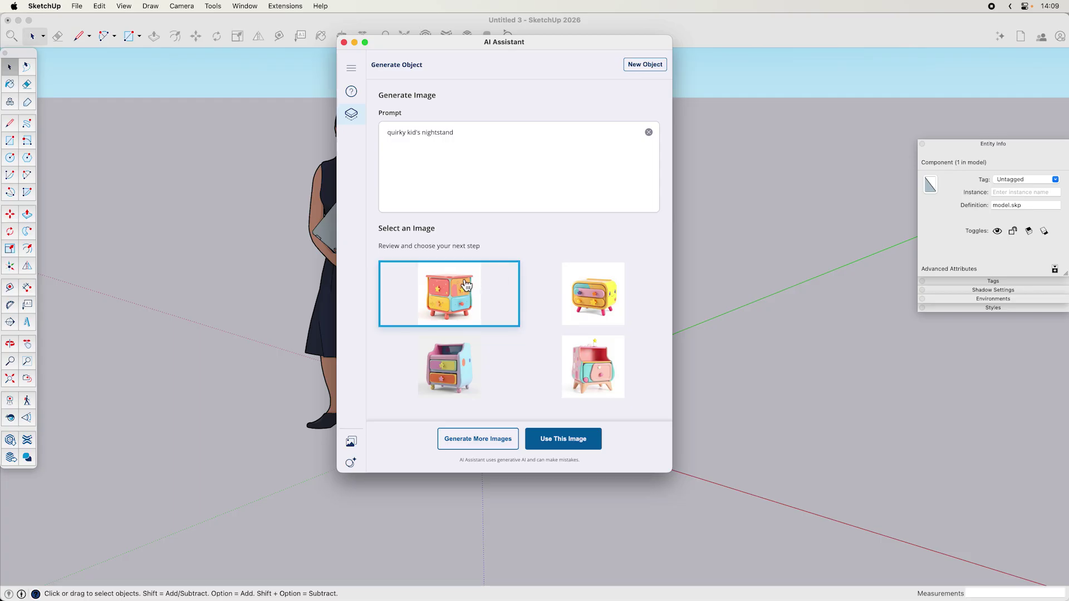
# Choose the yellow nightstand image with star knobs and a smiling face, and generate a model without a refinement prompt
pyautogui.click(617, 311)
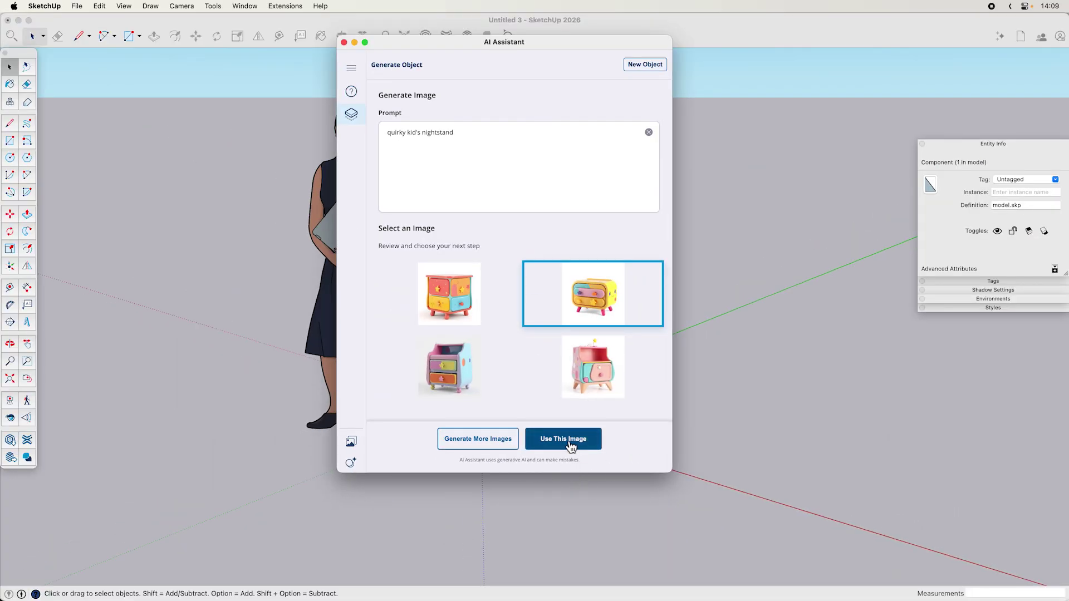
pyautogui.click(563, 439)
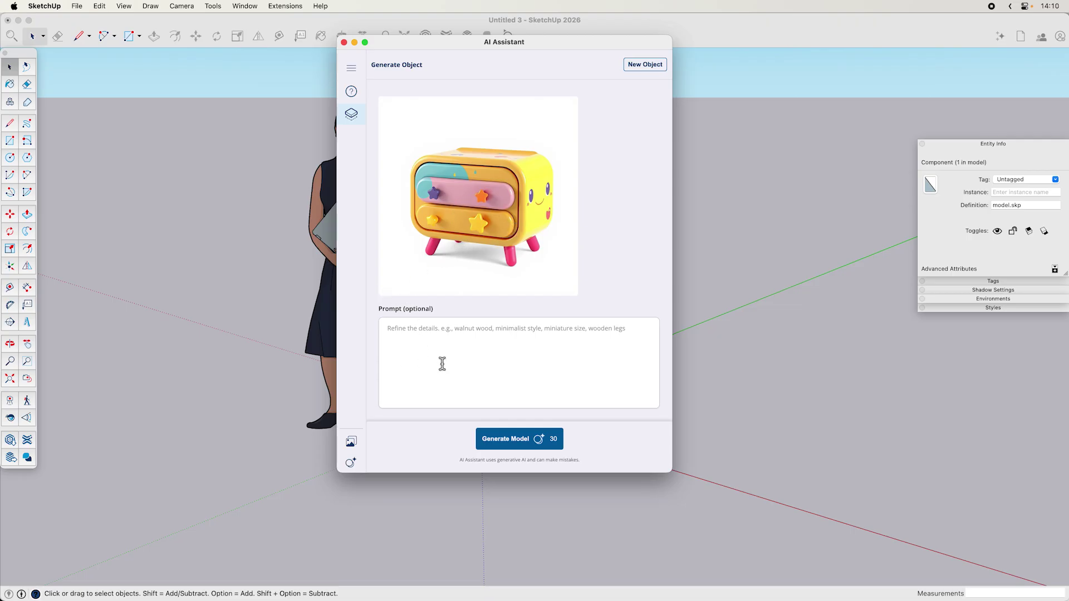
pyautogui.click(524, 446)
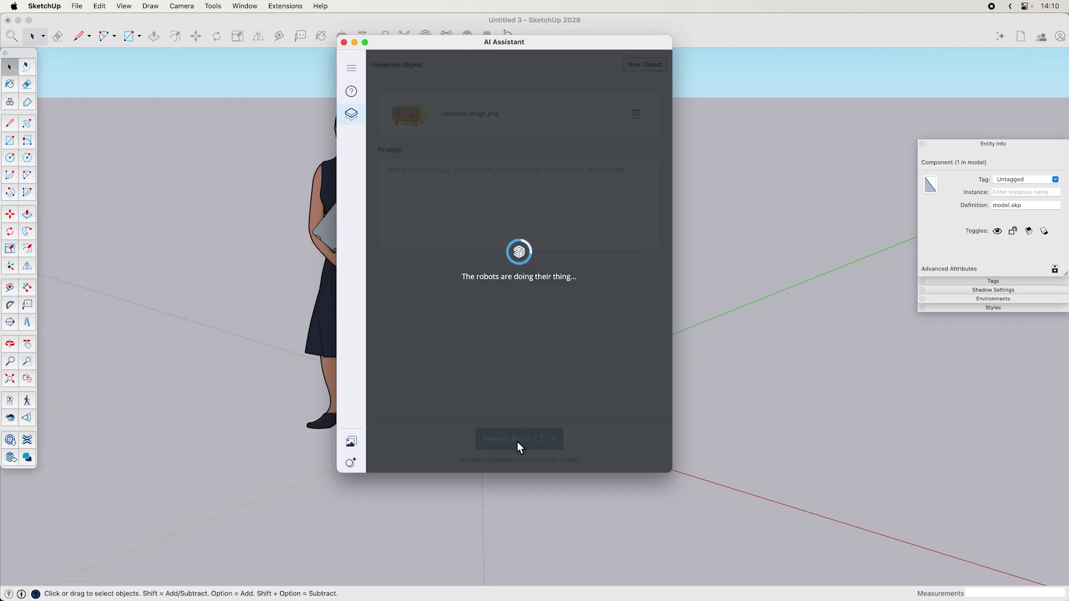
# View the SketchUp AI credit information and check the credit cost of Generate Object
pyautogui.click(1001, 37)
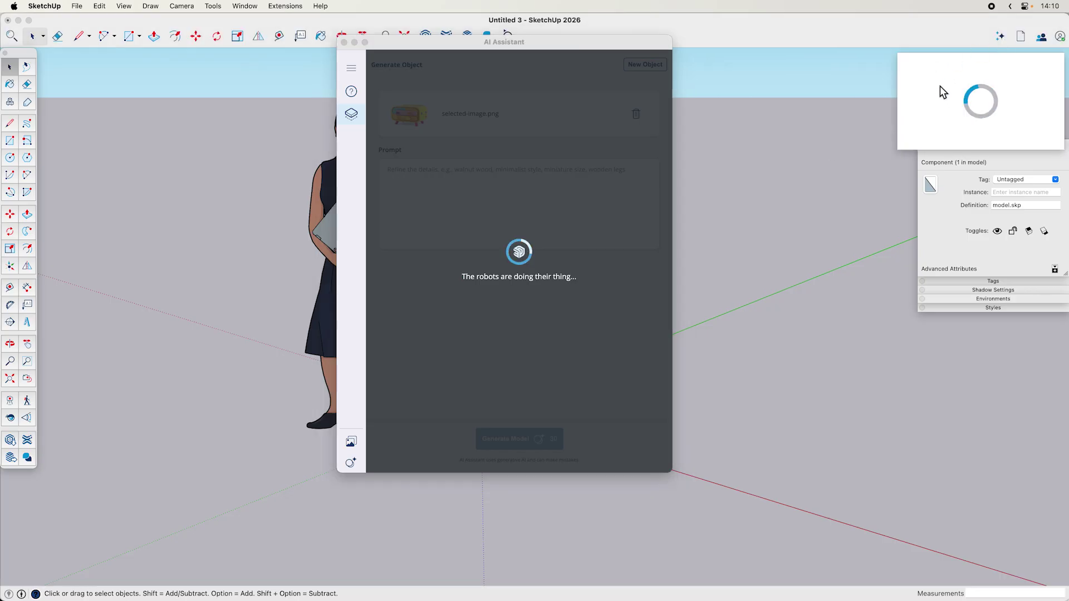
pyautogui.click(964, 65)
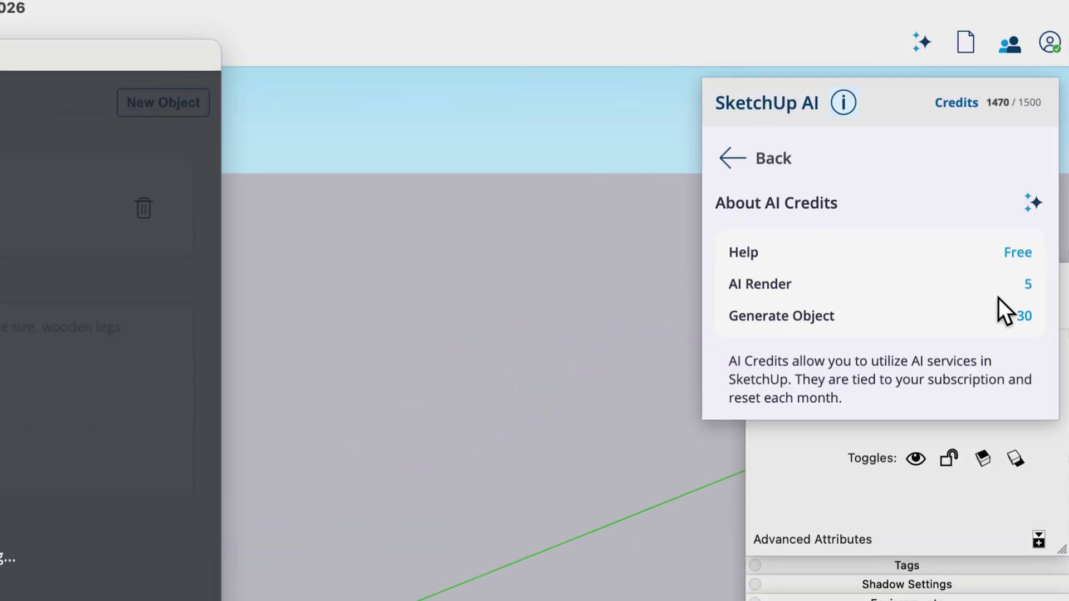
pyautogui.doubleClick(1019, 315)
pyautogui.click(1028, 316)
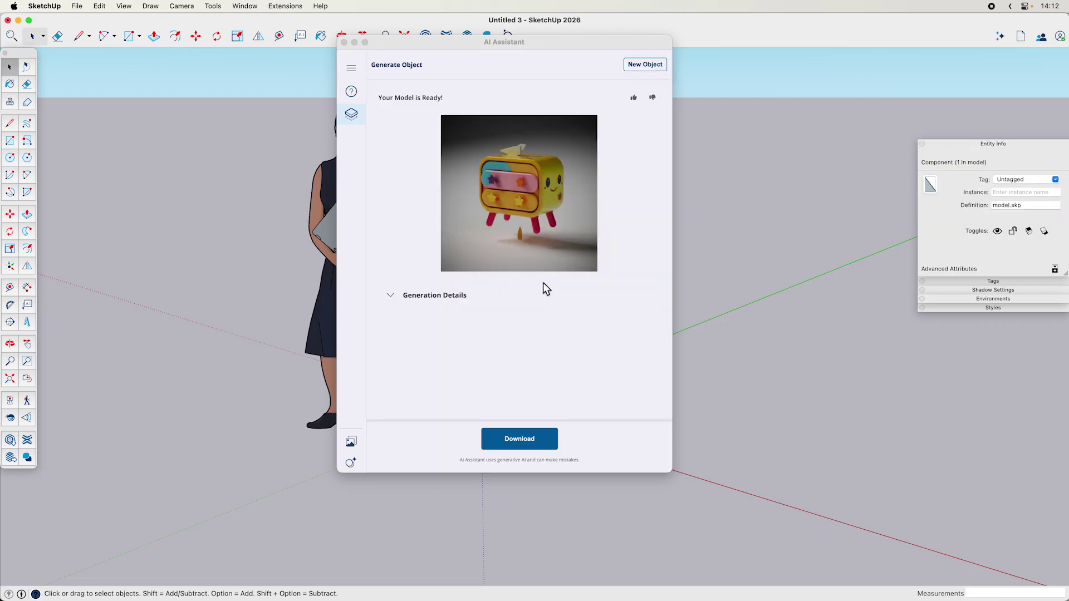
# Expand the nightstand's generation details to view the reference image, and collapse them again
pyautogui.click(399, 299)
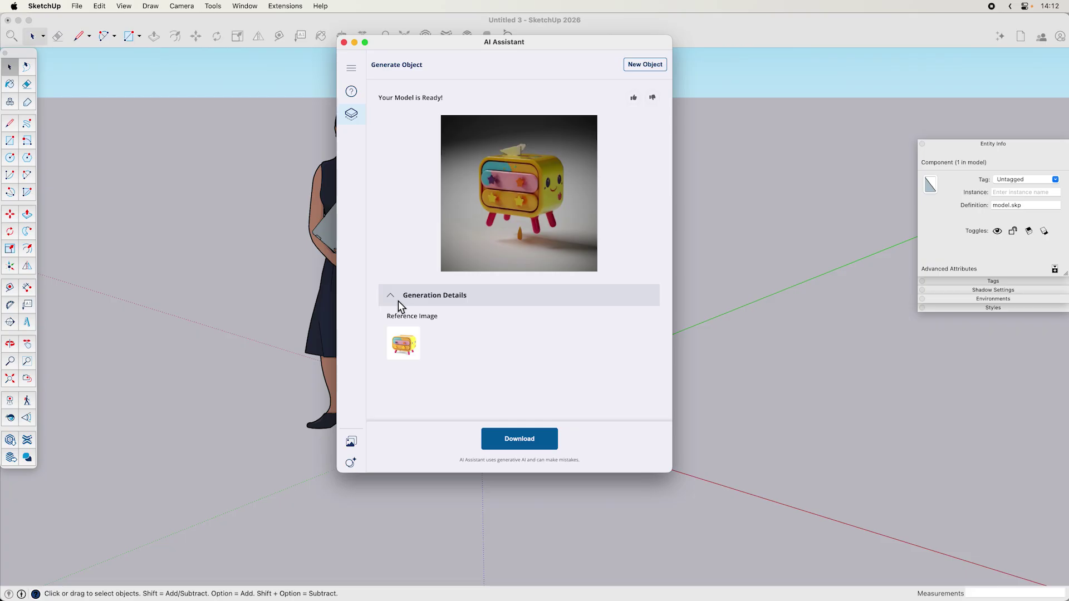
pyautogui.click(398, 298)
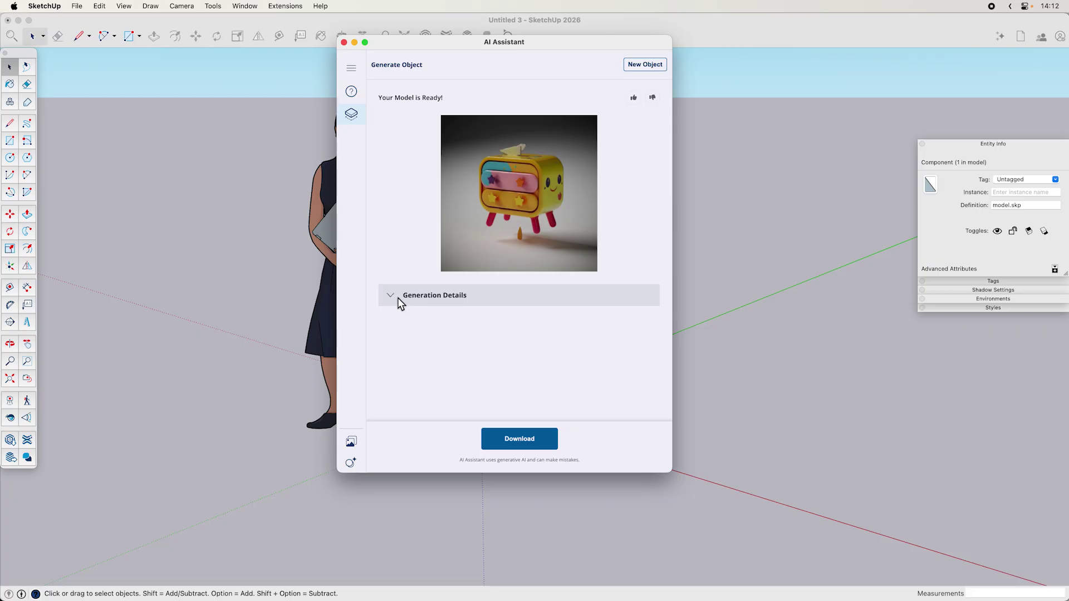
# Download the generated nightstand and place it in the model in front of the barstool
pyautogui.click(546, 449)
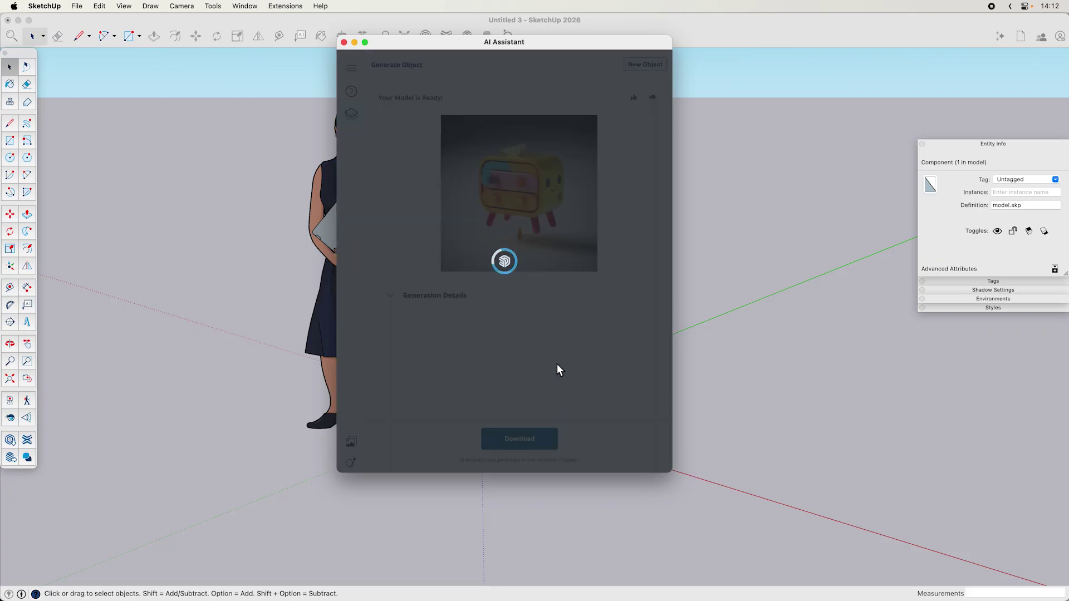
pyautogui.click(782, 443)
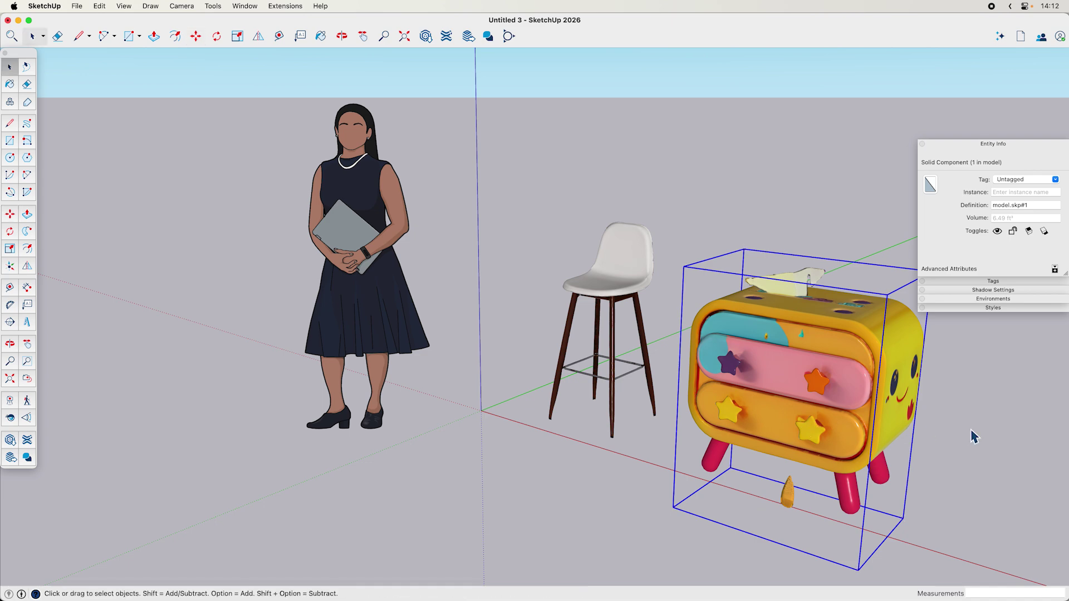
pyautogui.click(973, 437)
pyautogui.moveTo(847, 470); pyautogui.dragTo(800, 440, button='middle')
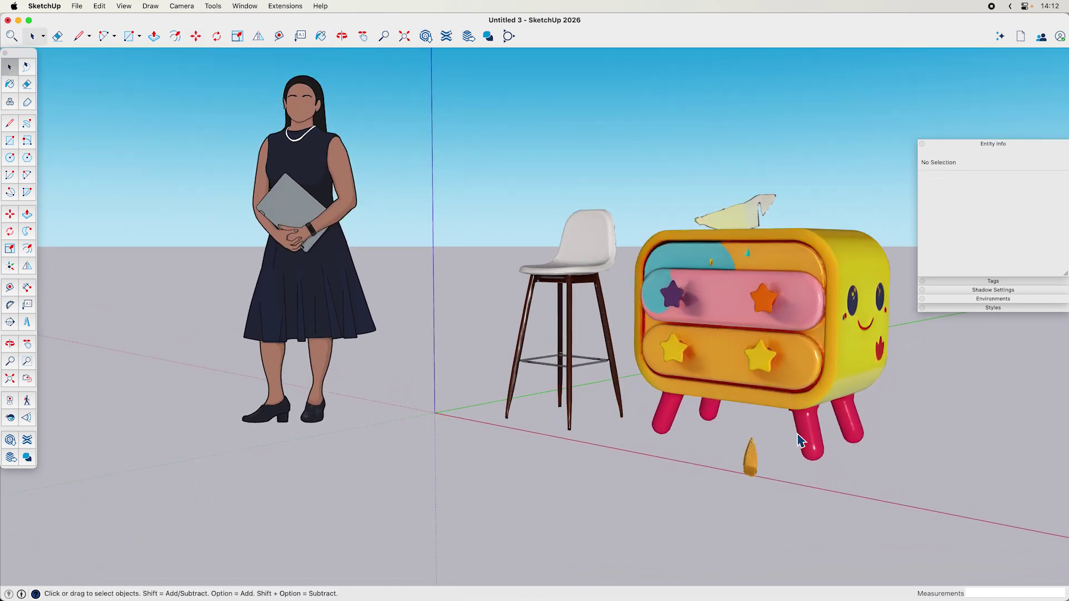
# Inside the nightstand component, delete the loose orange piece beneath it and the pale shape floating above its top
pyautogui.click(798, 378)
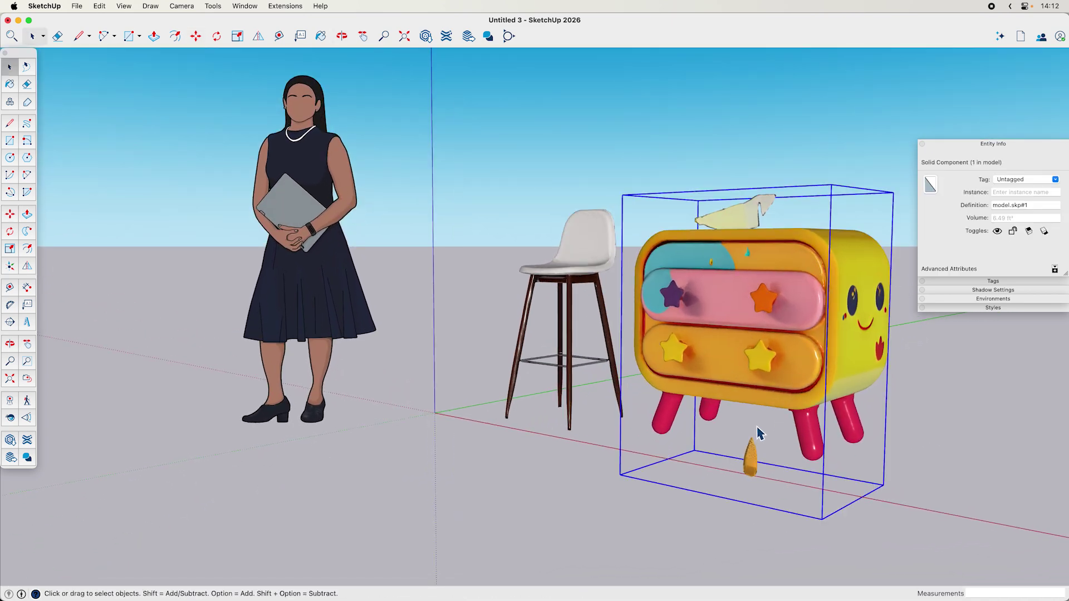
pyautogui.doubleClick(753, 446)
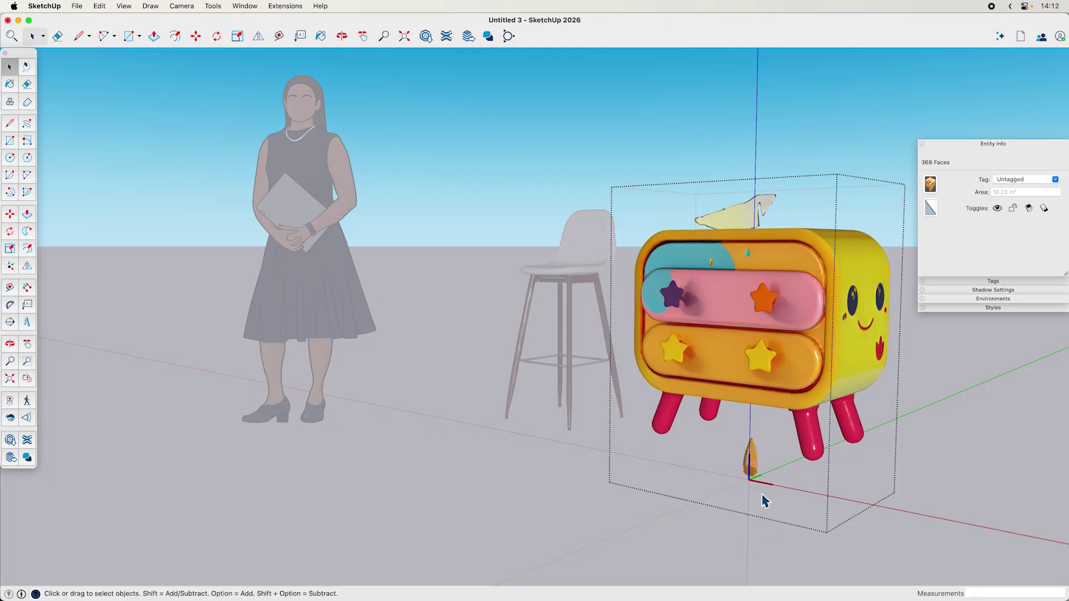
pyautogui.moveTo(776, 299); pyautogui.dragTo(709, 204, button='middle')
pyautogui.scroll(5, 754, 358)
pyautogui.click(824, 310)
pyautogui.moveTo(661, 189); pyautogui.dragTo(902, 292)
pyautogui.moveTo(904, 267); pyautogui.dragTo(713, 443, button='middle')
pyautogui.press('super+t')
pyautogui.moveTo(815, 395); pyautogui.dragTo(717, 401, button='middle')
pyautogui.scroll(-10, 724, 378)
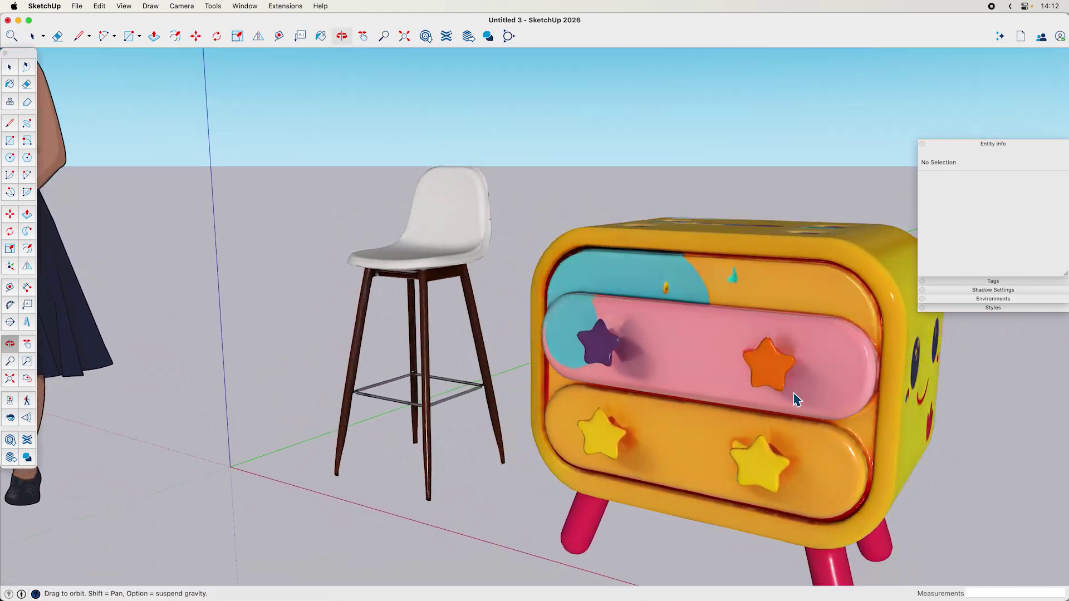
# Scale the nightstand down uniformly to a factor of about 0.54
pyautogui.press('space')
pyautogui.click(782, 423)
pyautogui.press('s')
pyautogui.click(687, 288)
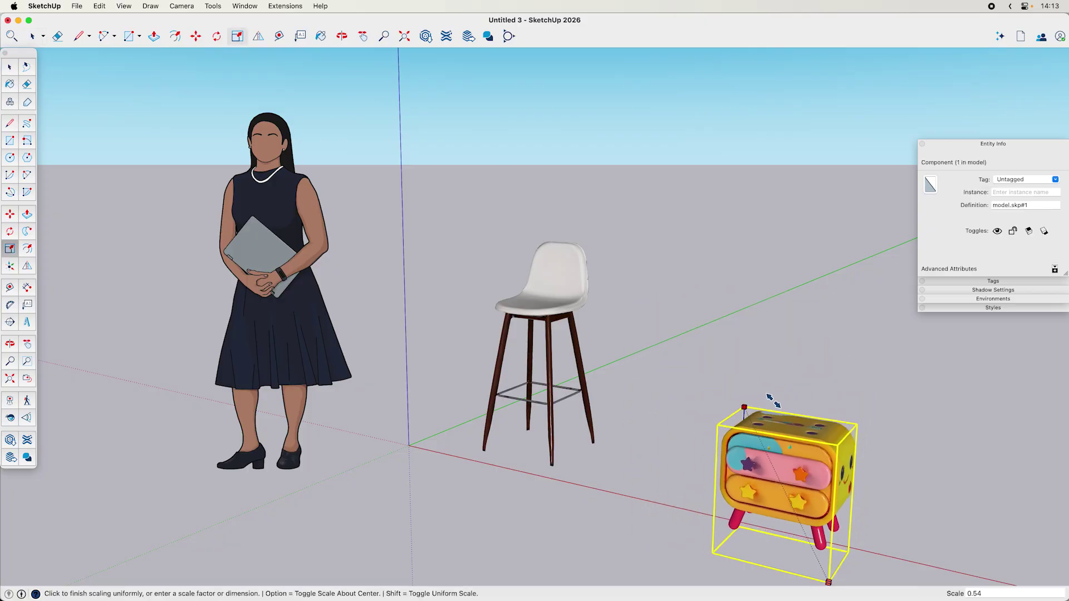
pyautogui.click(773, 401)
pyautogui.press('space')
pyautogui.click(888, 489)
# Move the scaled nightstand closer to the barstool
pyautogui.keyDown('shift'); pyautogui.moveTo(887, 489); pyautogui.dragTo(645, 403, button='middle'); pyautogui.keyUp('shift')
pyautogui.click(728, 437)
pyautogui.press('m')
pyautogui.click(816, 467)
pyautogui.click(697, 442)
pyautogui.press('space')
pyautogui.click(666, 497)
pyautogui.scroll(3, 658, 473)
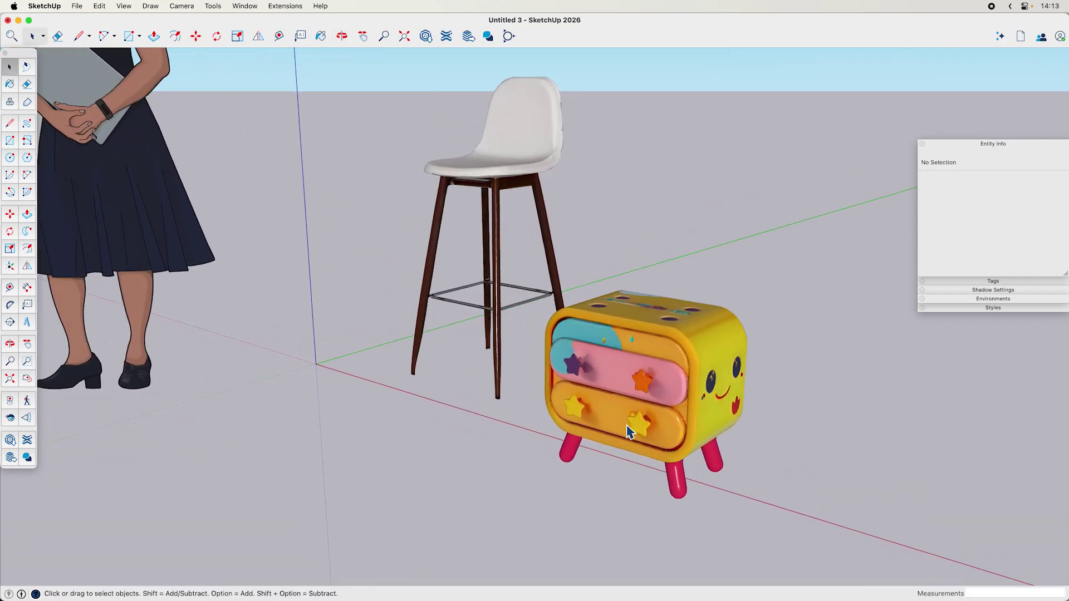
# Open the nightstand's yellow texture material for editing and set its roughness to 0.97
pyautogui.click(611, 402)
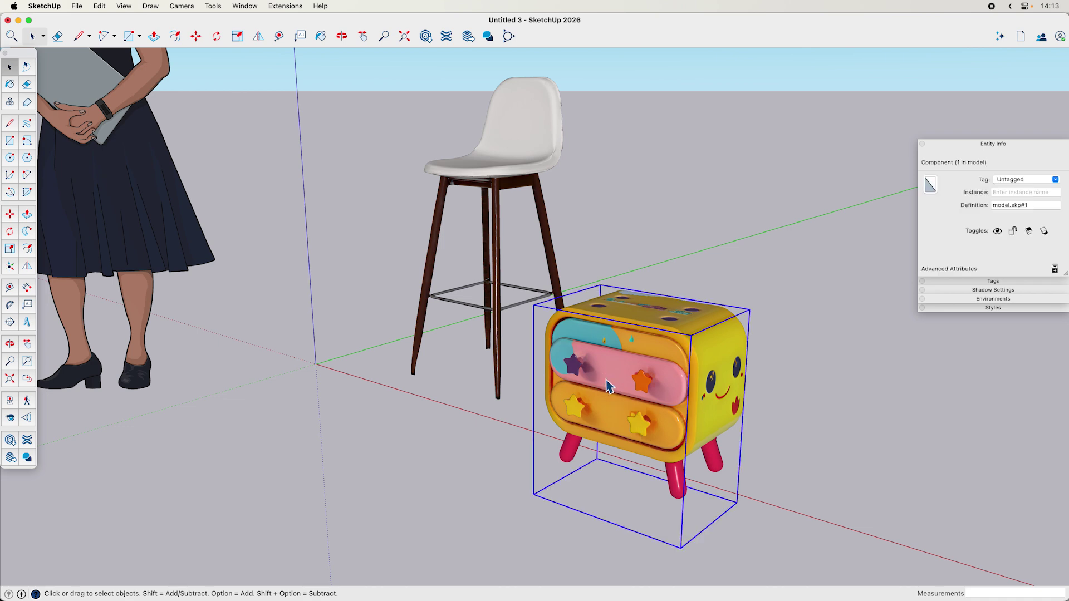
pyautogui.press('b')
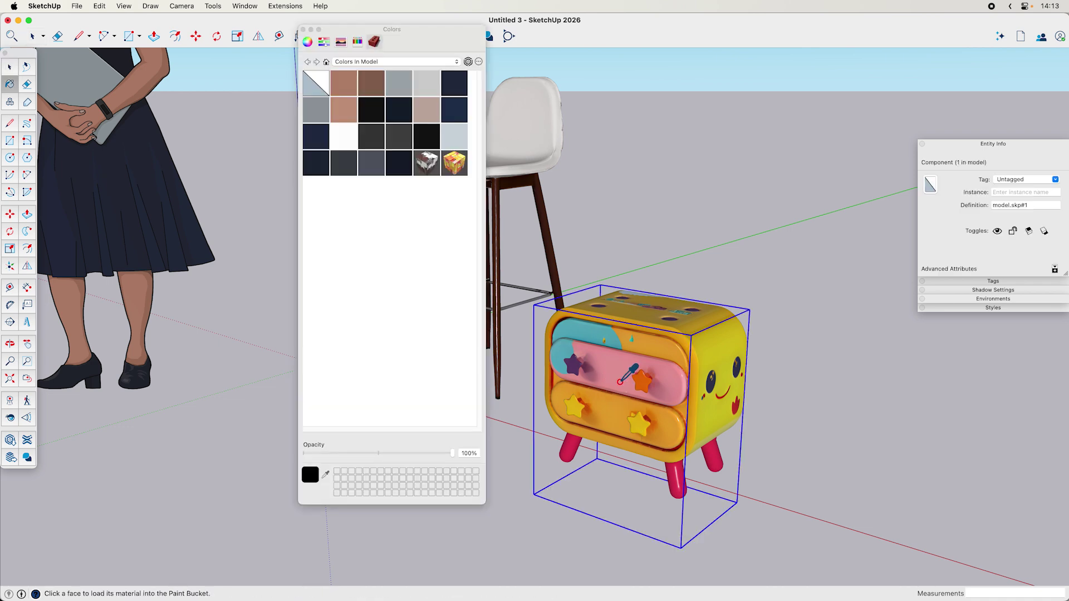
pyautogui.doubleClick(454, 163)
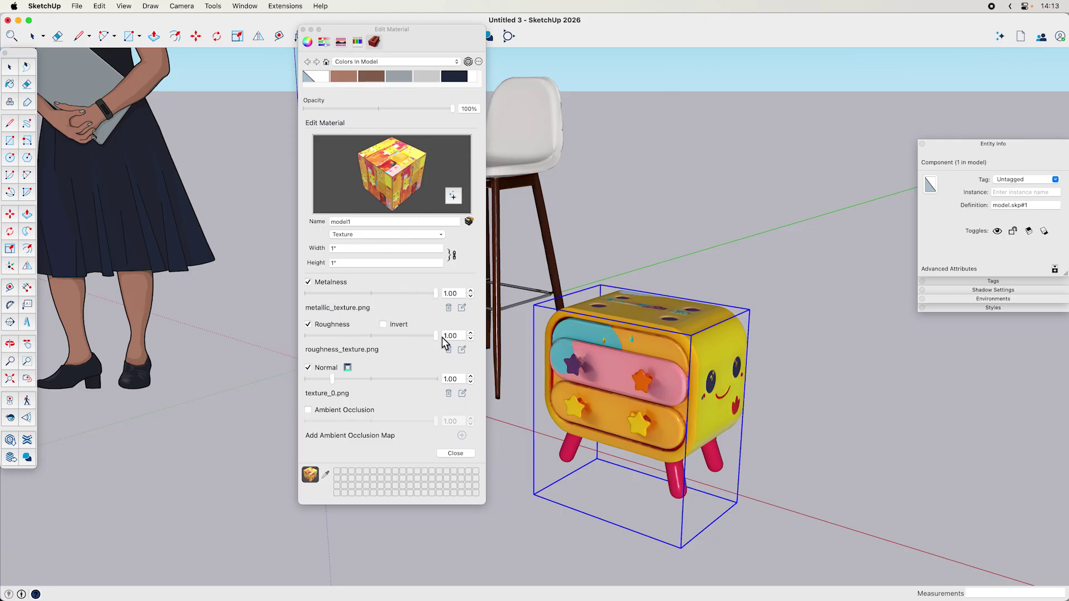
pyautogui.moveTo(436, 336); pyautogui.dragTo(431, 336)
# Show the environment settings and rotate the Sky - At Sea 2K IBL reflection environment to 270 degrees
pyautogui.click(245, 6)
pyautogui.click(239, 210)
pyautogui.click(993, 425)
pyautogui.scroll(5, 589, 411)
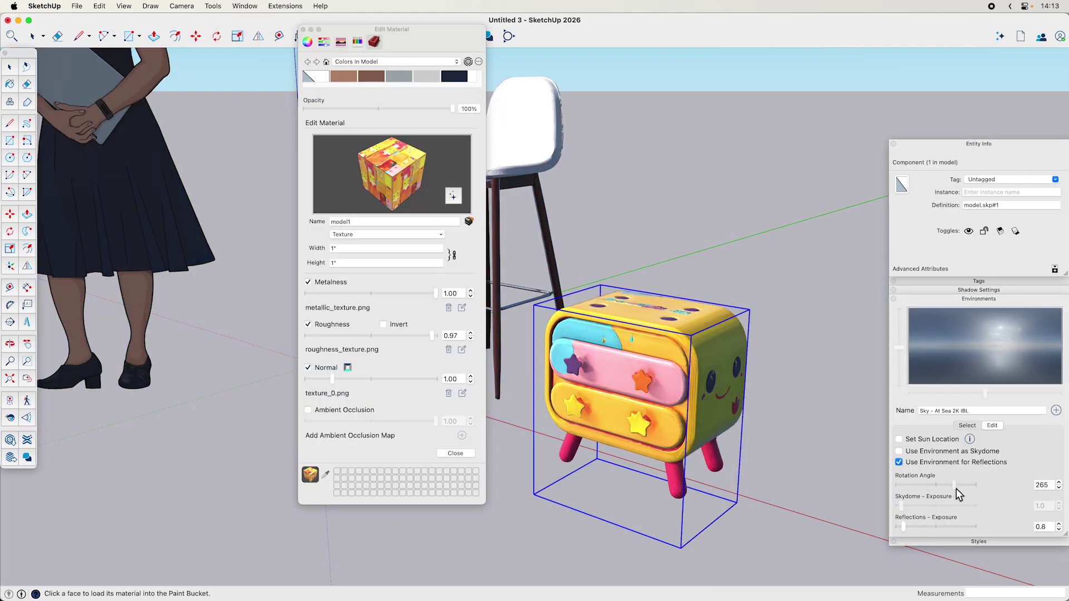
# Set the nightstand material's normal strength to 1.11 and its roughness to 0.98, keeping metalness at 1.00
pyautogui.moveTo(333, 380)
pyautogui.mouseDown()
pyautogui.moveTo(418, 384)
pyautogui.moveTo(342, 384)
pyautogui.moveTo(365, 381)
pyautogui.moveTo(341, 392)
pyautogui.mouseUp()
pyautogui.moveTo(433, 336)
pyautogui.mouseDown()
pyautogui.moveTo(351, 340)
pyautogui.moveTo(436, 337)
pyautogui.mouseUp()
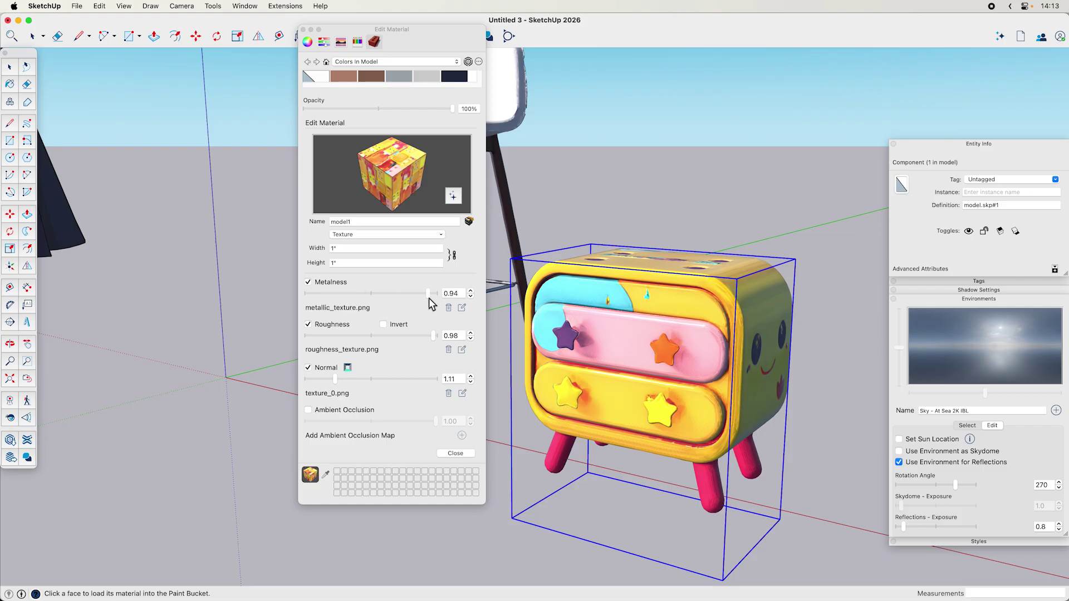
pyautogui.moveTo(717, 331); pyautogui.dragTo(490, 228, button='middle')
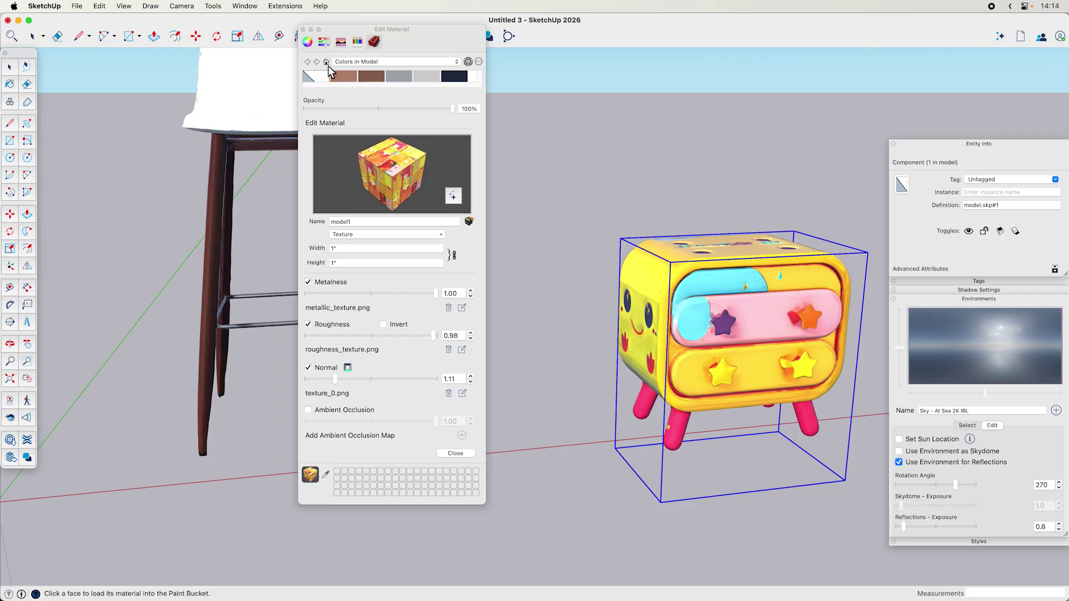
# Finish editing the material, close the Colors window, and collapse the Environments and Entity Info panels
pyautogui.click(456, 454)
pyautogui.moveTo(747, 376); pyautogui.dragTo(379, 334, button='middle')
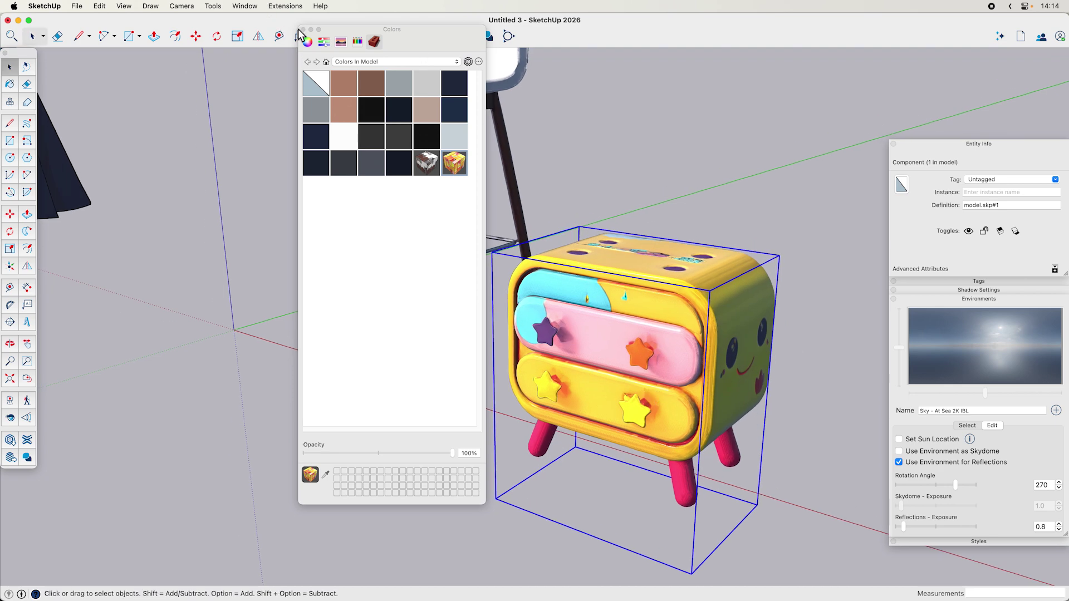
pyautogui.click(302, 29)
pyautogui.click(980, 299)
pyautogui.click(1007, 143)
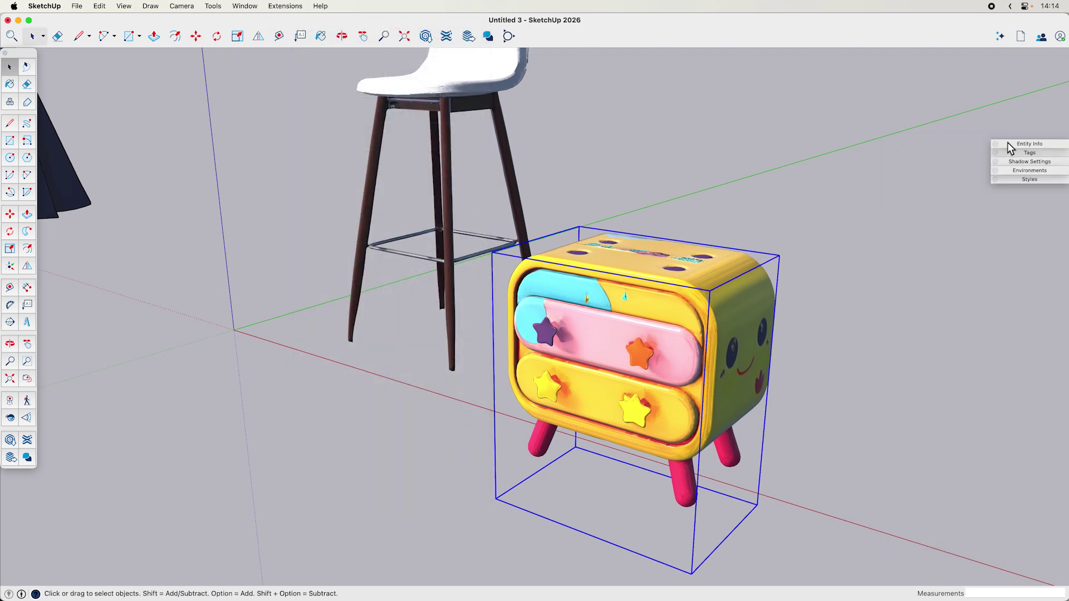
# Switch to the Untitled 2 model, open the AI Assistant's Gallery and reposition the assistant window
pyautogui.press('super+grave')
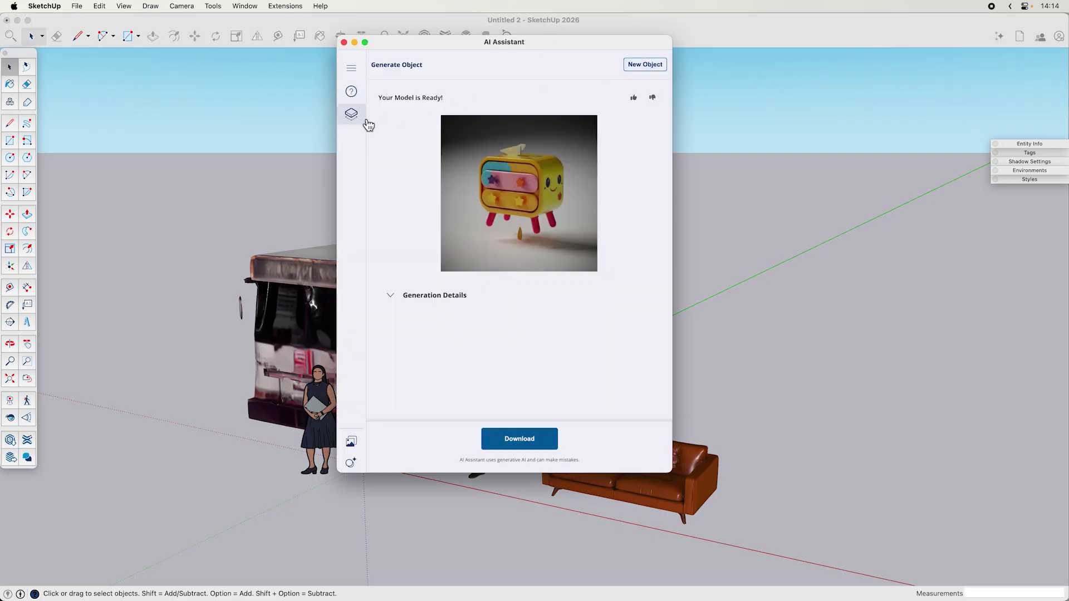
pyautogui.click(359, 72)
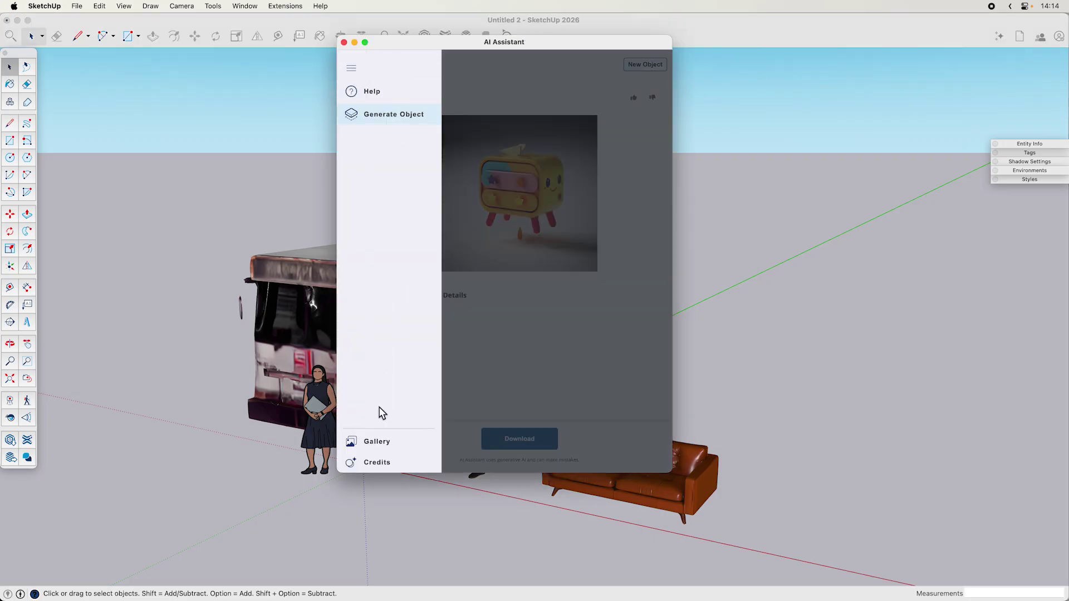
pyautogui.click(408, 453)
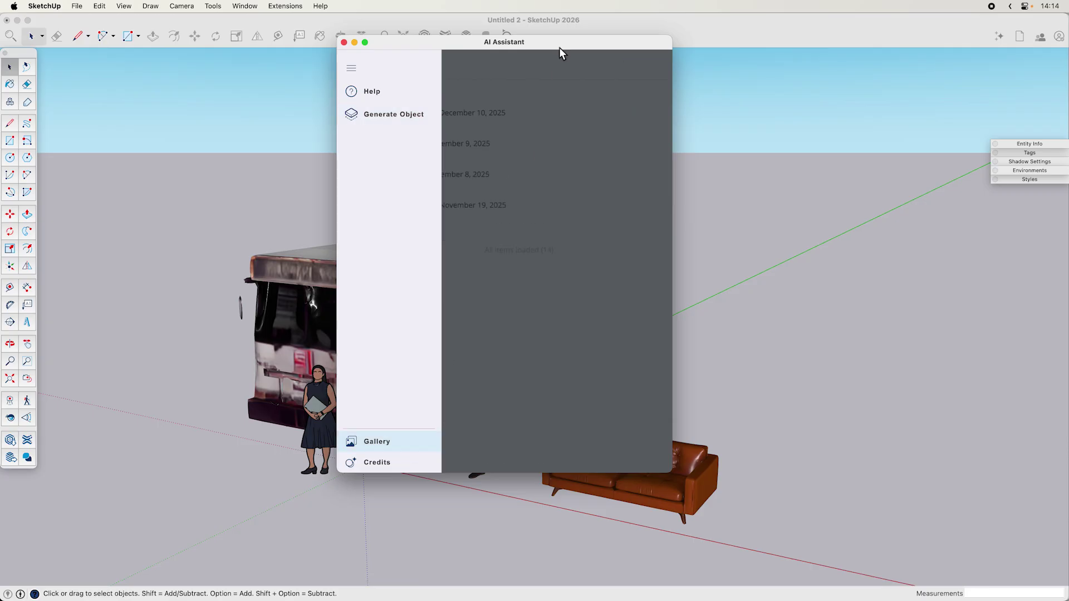
pyautogui.moveTo(559, 45); pyautogui.dragTo(620, 81)
pyautogui.click(532, 359)
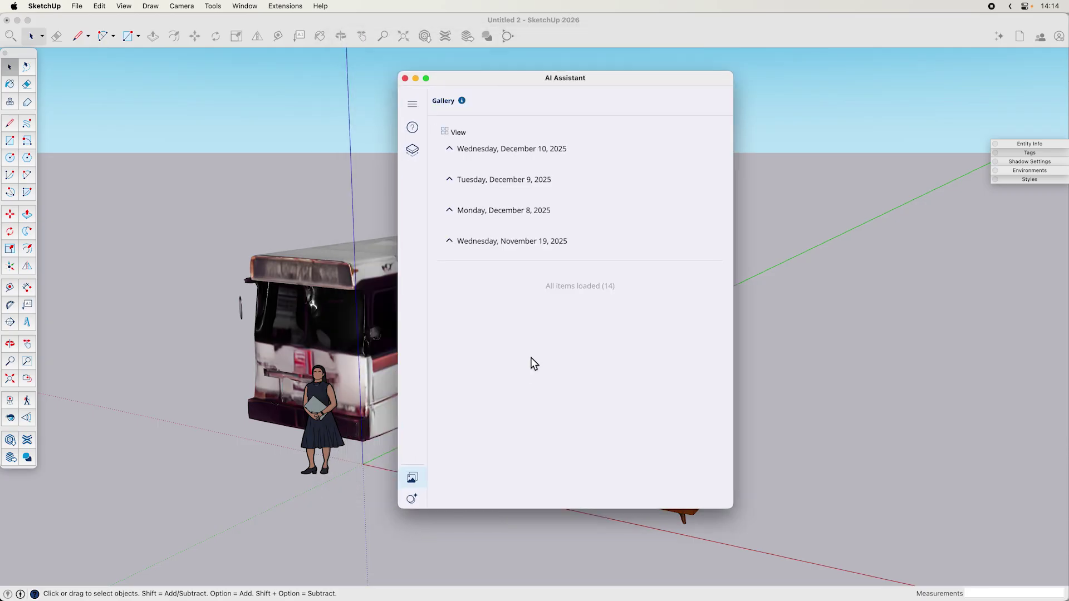
# Browse the Gallery's generated objects from December 10 and December 9, 2025, and close the AI Assistant window
pyautogui.click(453, 156)
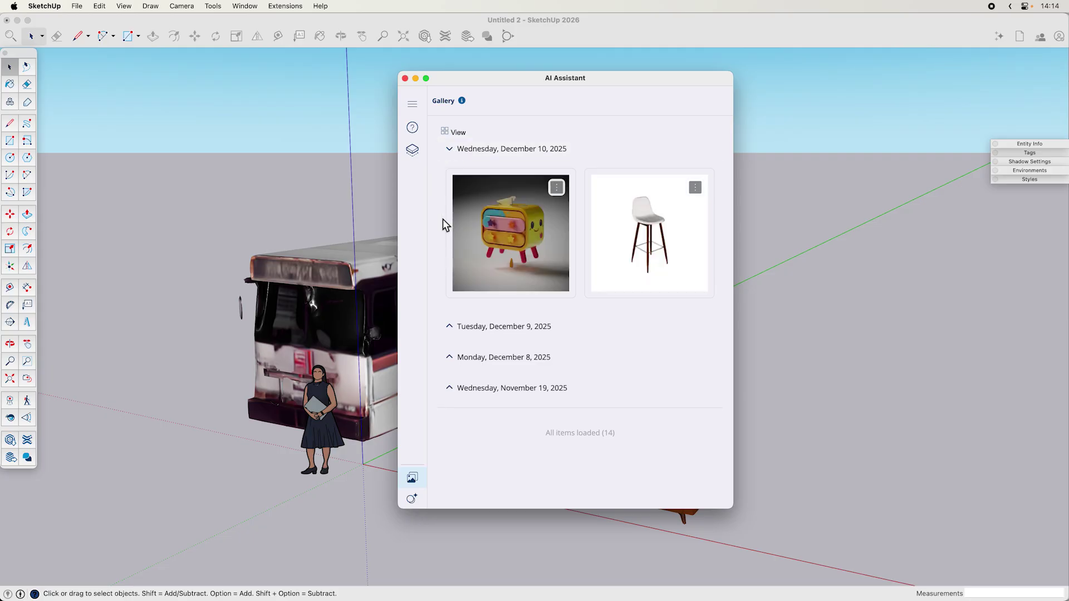
pyautogui.click(455, 154)
pyautogui.click(454, 181)
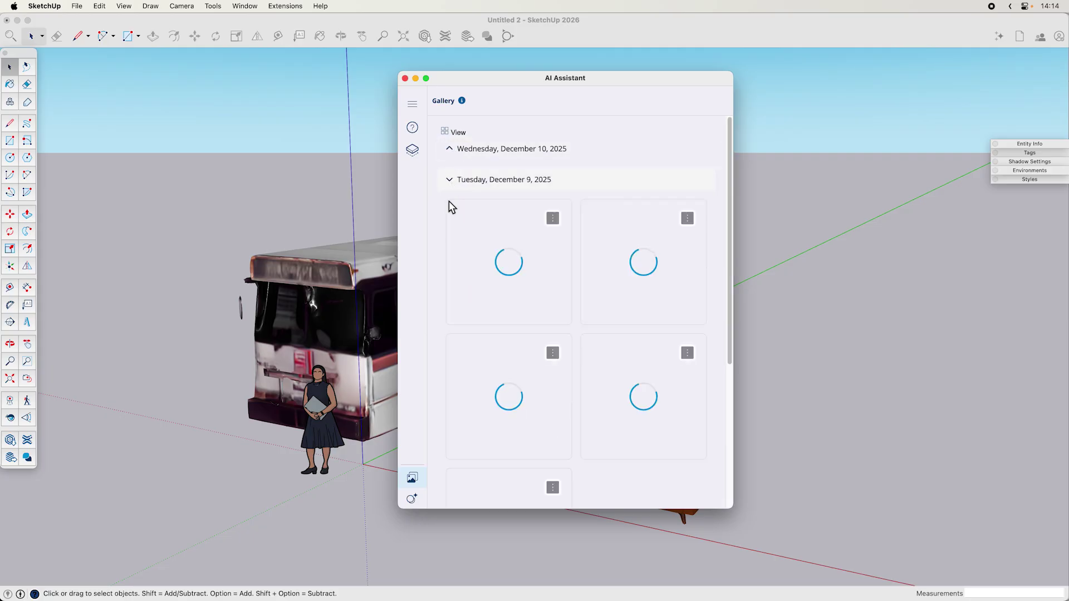
pyautogui.scroll(-1, 646, 329)
pyautogui.scroll(-1, 646, 326)
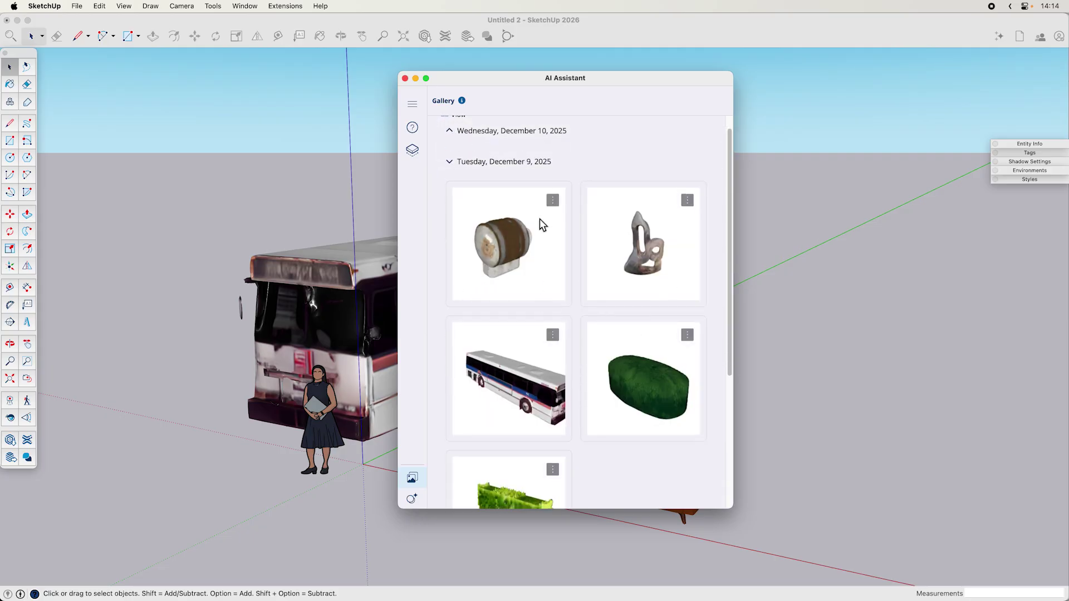
pyautogui.click(453, 170)
pyautogui.click(405, 79)
# Display the hidden geometry and inspect the meshes of the bus and the small totem beside it
pyautogui.moveTo(468, 312); pyautogui.dragTo(733, 387, button='middle')
pyautogui.scroll(3, 485, 328)
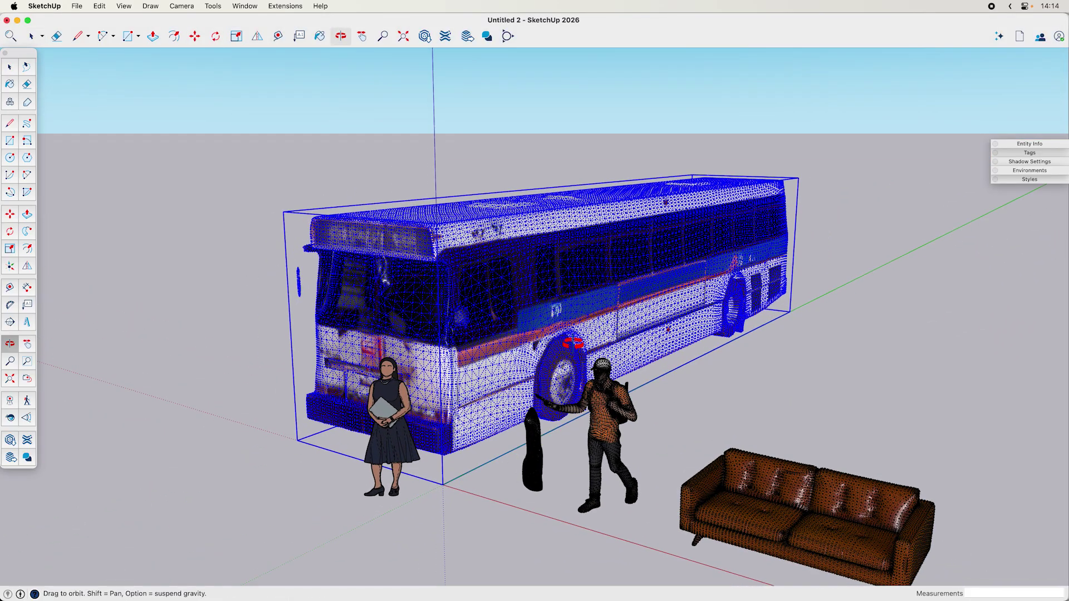
pyautogui.click(733, 387)
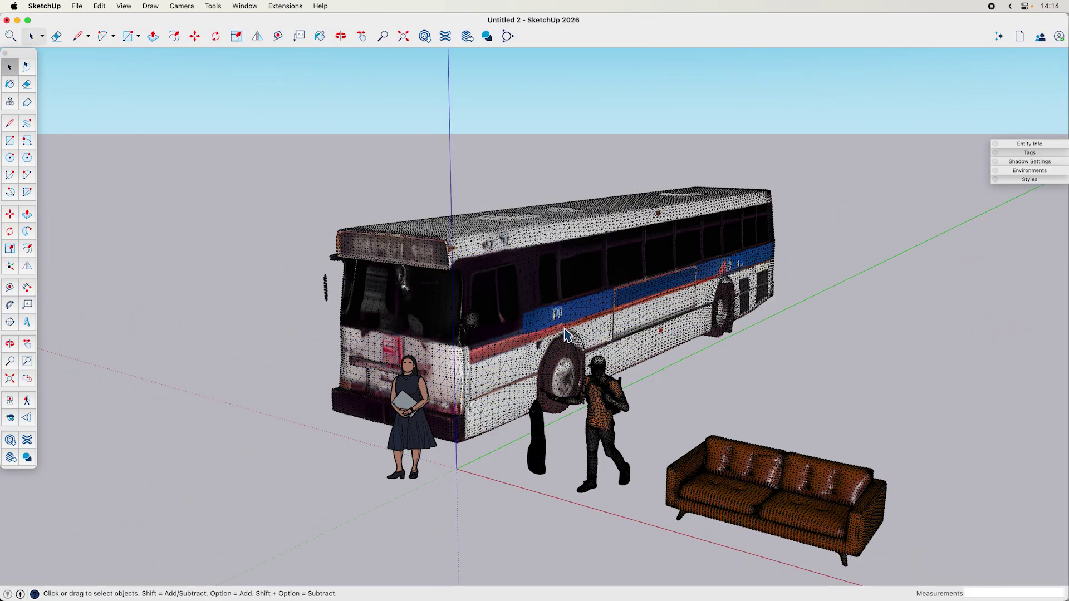
pyautogui.click(525, 363)
pyautogui.click(536, 435)
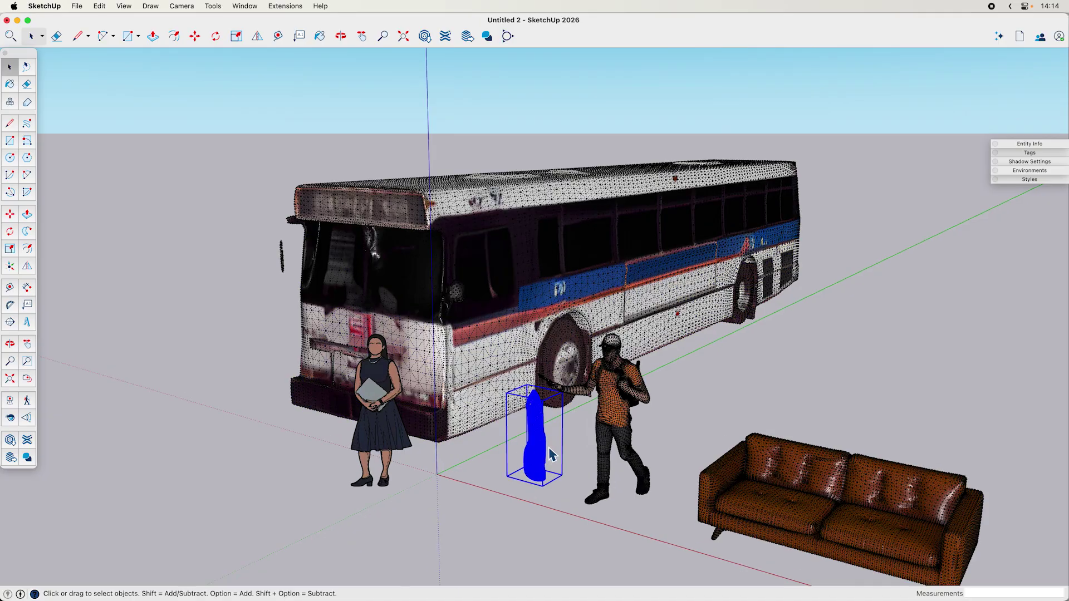
pyautogui.scroll(6, 537, 434)
pyautogui.moveTo(536, 435); pyautogui.dragTo(543, 455, button='middle')
pyautogui.scroll(-10, 640, 458)
pyautogui.hscroll(3, 676, 389)
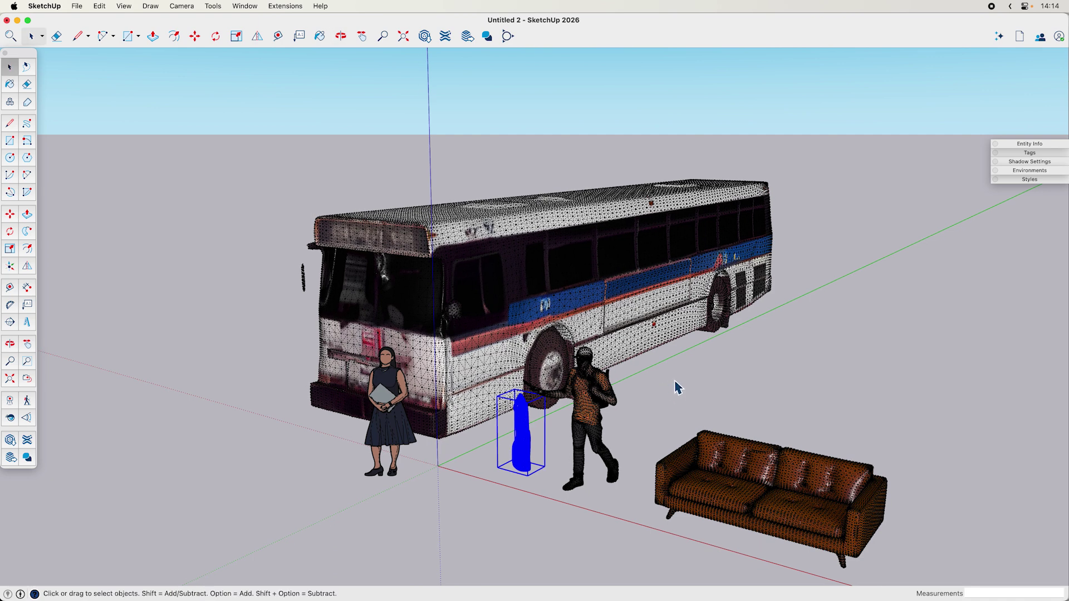
# Select all the geometry inside the bus component and check its face count in Entity Info
pyautogui.click(655, 375)
pyautogui.doubleClick(580, 315)
pyautogui.press('super+a')
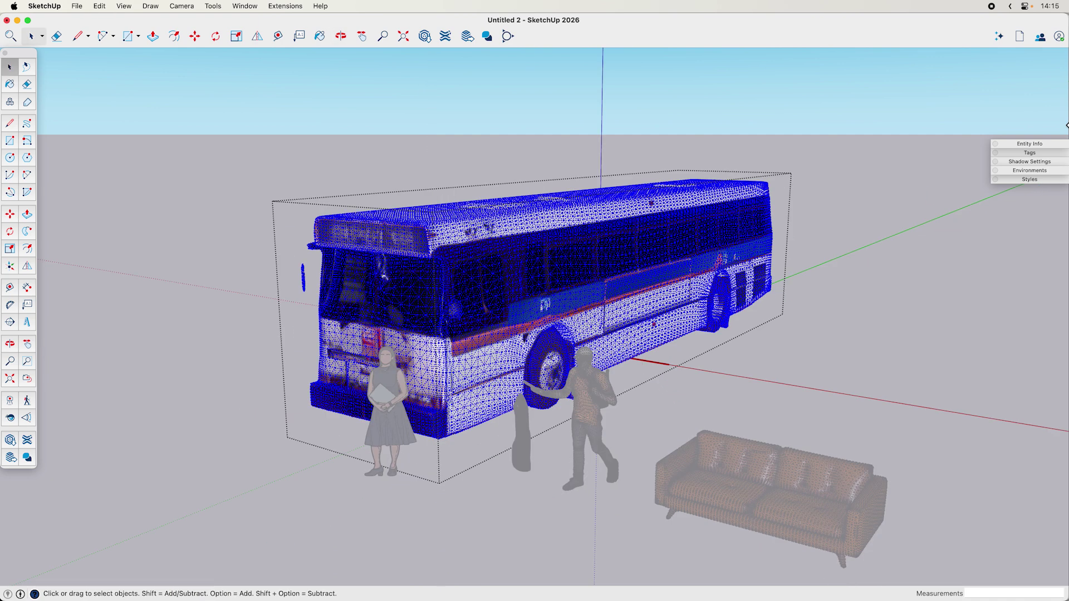
pyautogui.moveTo(898, 176)
pyautogui.click(500, 429)
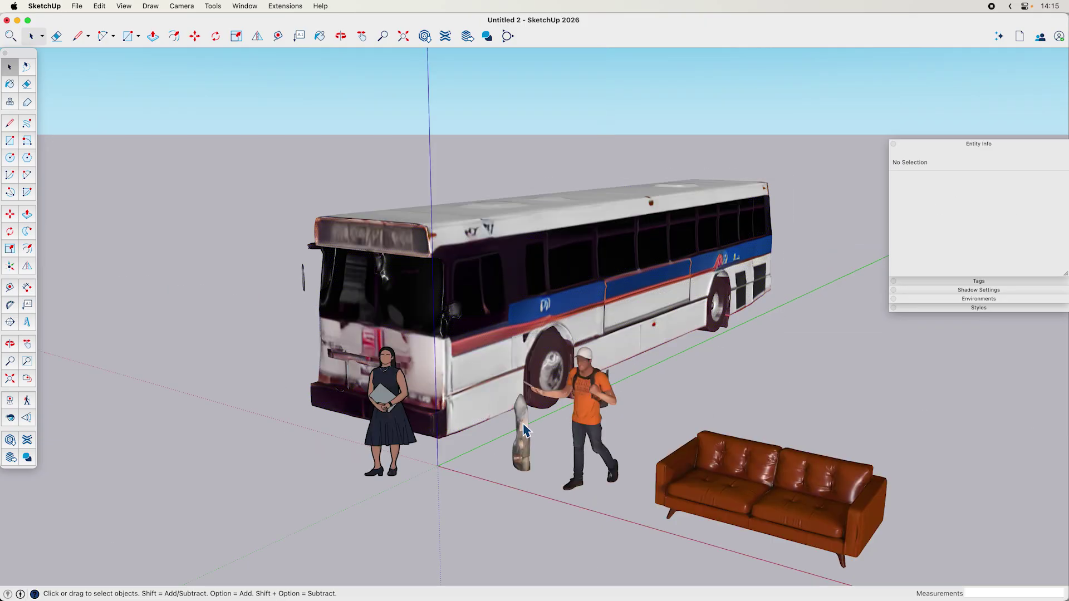
# Check the face counts of the totem and the man in the orange shirt by selecting all geometry inside each
pyautogui.doubleClick(526, 432)
pyautogui.press('super+a')
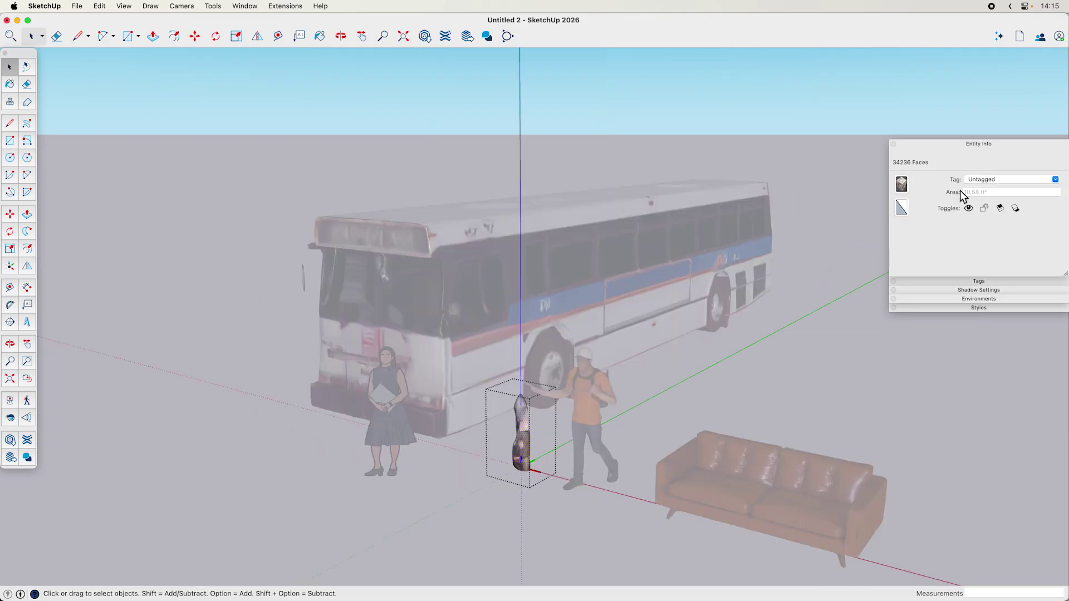
pyautogui.click(665, 417)
pyautogui.click(616, 406)
pyautogui.doubleClick(603, 406)
pyautogui.press('super+a')
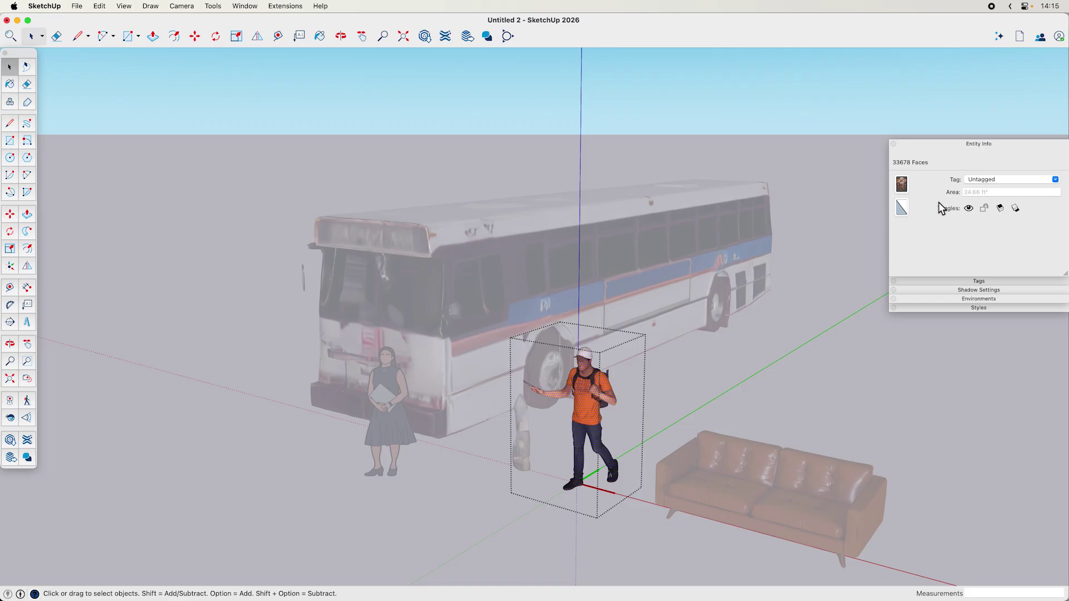
pyautogui.click(750, 418)
# Select all the geometry inside the leather sofa component and check its face count
pyautogui.moveTo(715, 471); pyautogui.dragTo(690, 430, button='middle')
pyautogui.click(690, 430)
pyautogui.doubleClick(693, 428)
pyautogui.press('super+a')
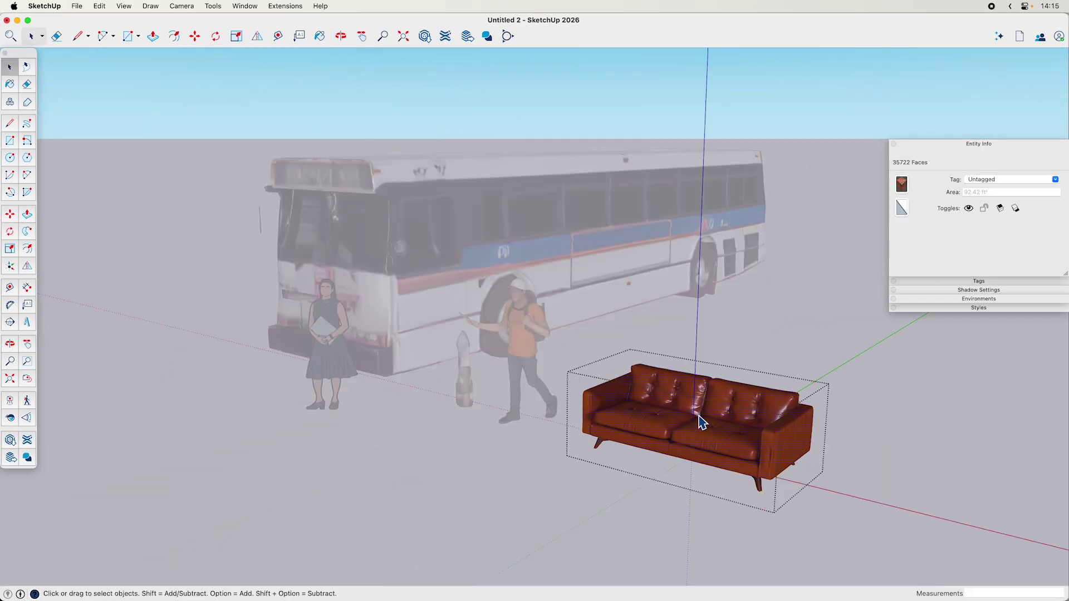
pyautogui.click(734, 377)
# Examine the sofa's triangulated mesh up close with hidden geometry displayed, and compare it with the surrounding objects
pyautogui.moveTo(707, 437); pyautogui.dragTo(655, 434, button='middle')
pyautogui.scroll(10, 663, 437)
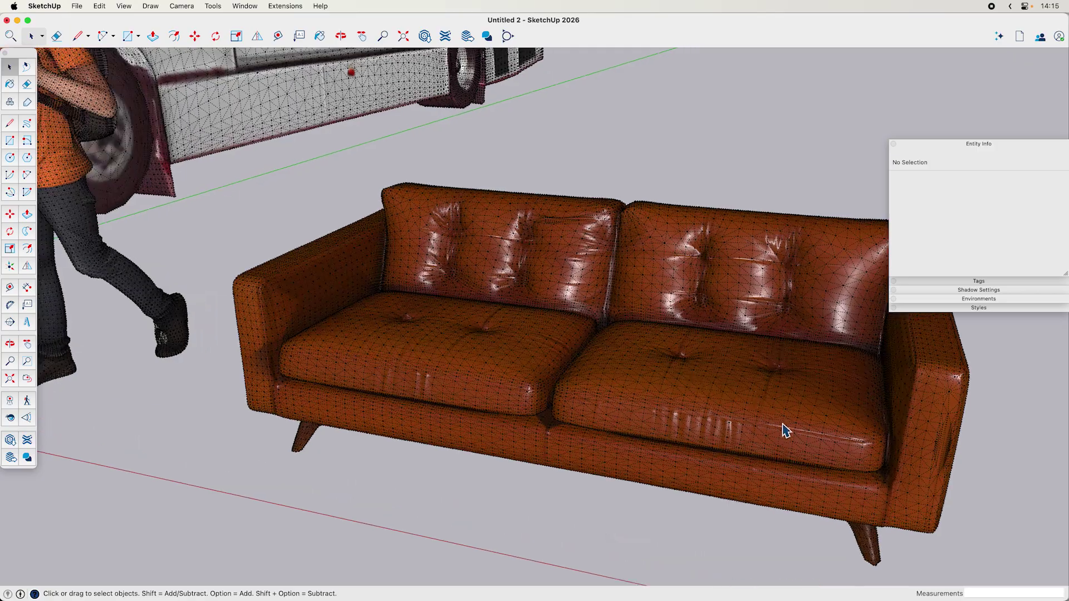
pyautogui.moveTo(786, 432); pyautogui.dragTo(645, 385, button='middle')
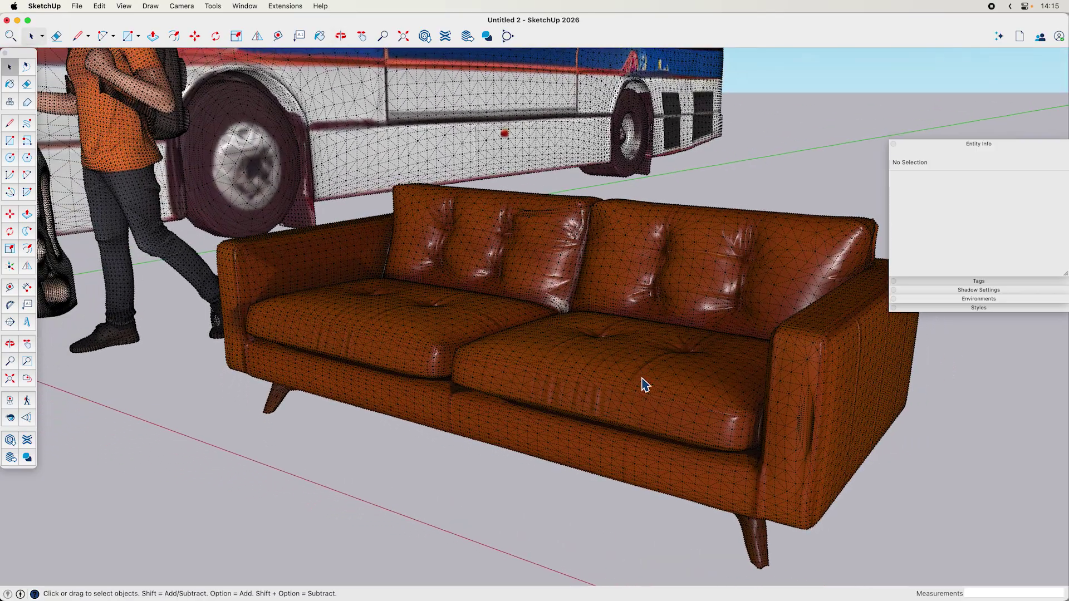
pyautogui.click(685, 379)
pyautogui.moveTo(685, 382); pyautogui.dragTo(667, 429, button='middle')
pyautogui.click(353, 477)
pyautogui.moveTo(353, 478); pyautogui.dragTo(754, 510, button='middle')
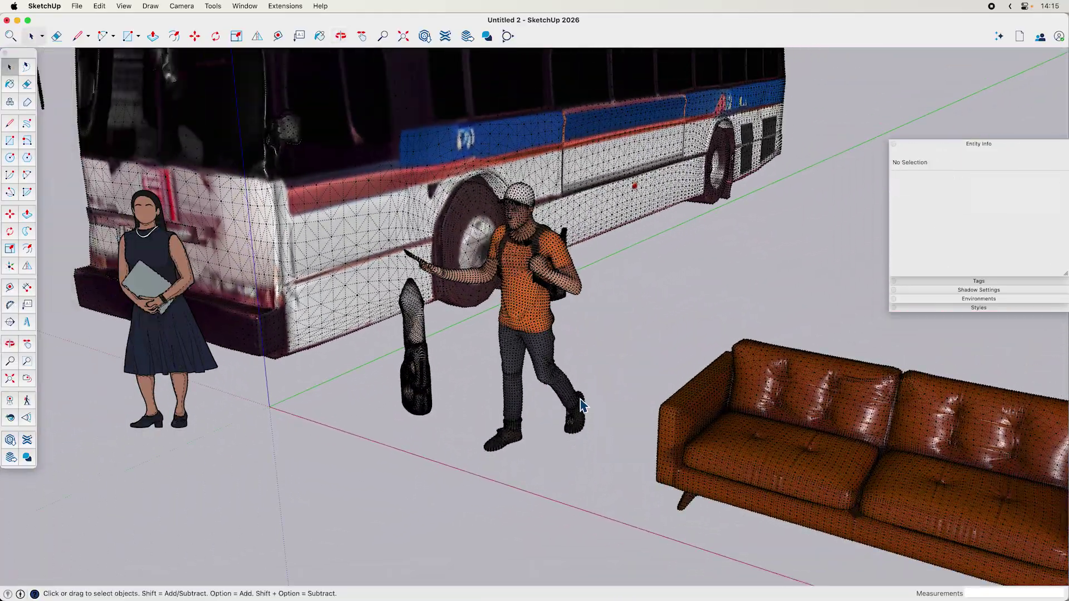
# Turn off the hidden geometry display and view the textured leather sofa up close
pyautogui.moveTo(513, 425); pyautogui.dragTo(449, 377, button='middle')
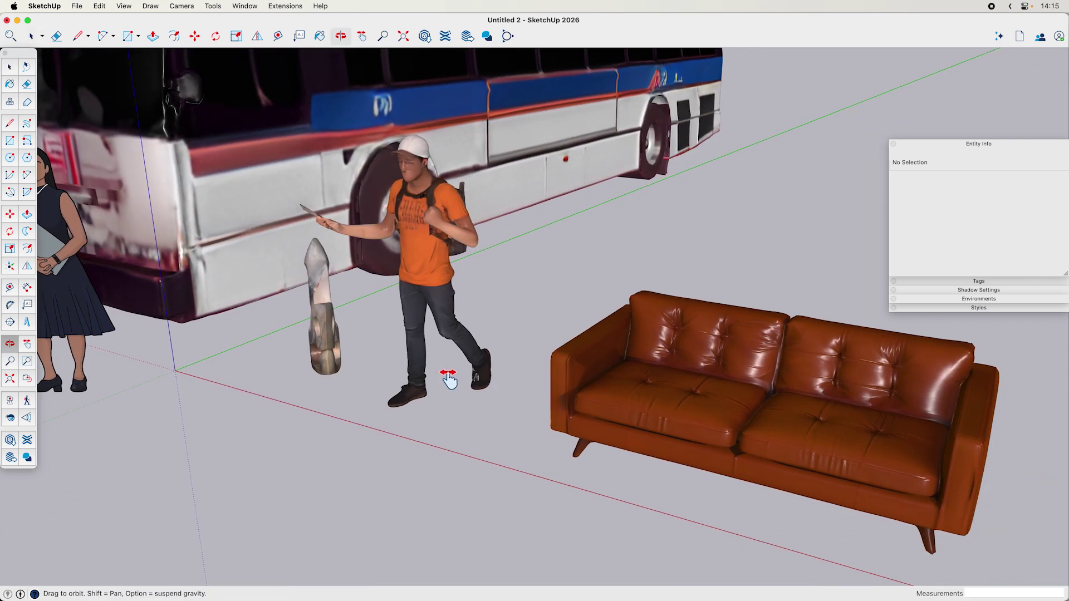
pyautogui.scroll(3, 780, 434)
pyautogui.moveTo(713, 391); pyautogui.dragTo(639, 397)
pyautogui.press('space')
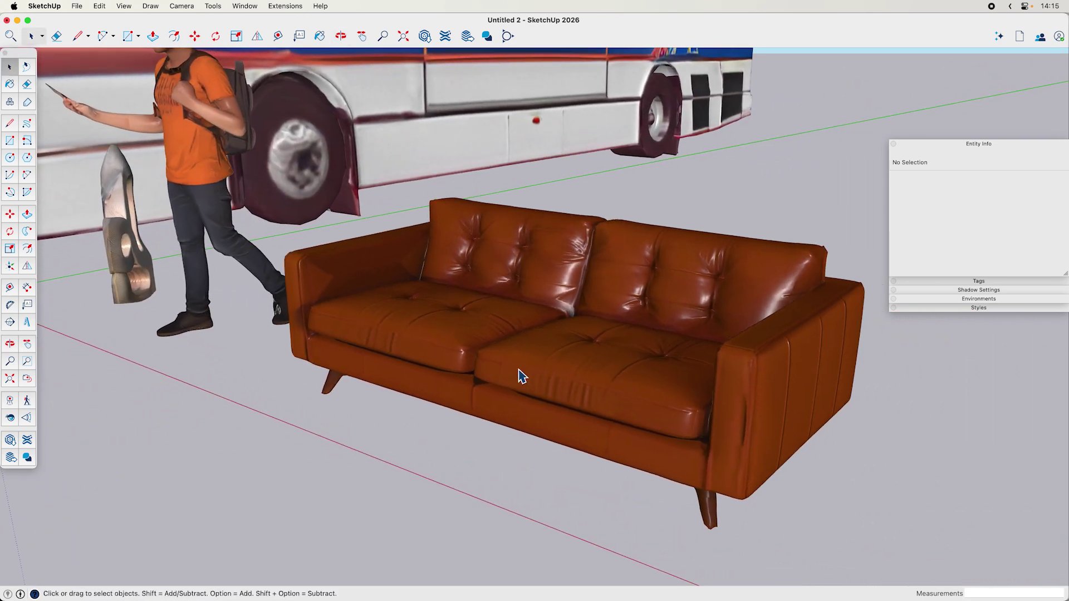
# Examine the front corner of the bus up close, including its windshield, side window and mirrors
pyautogui.scroll(-5, 522, 376)
pyautogui.moveTo(566, 382); pyautogui.dragTo(629, 462, button='middle')
pyautogui.scroll(3, 624, 461)
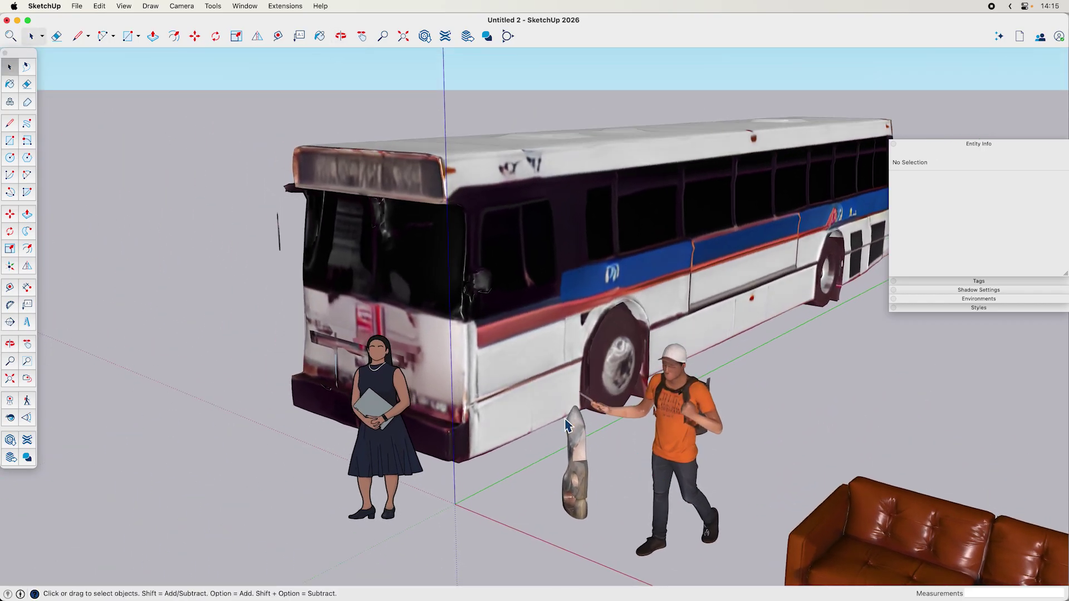
pyautogui.scroll(10, 489, 303)
pyautogui.press('o')
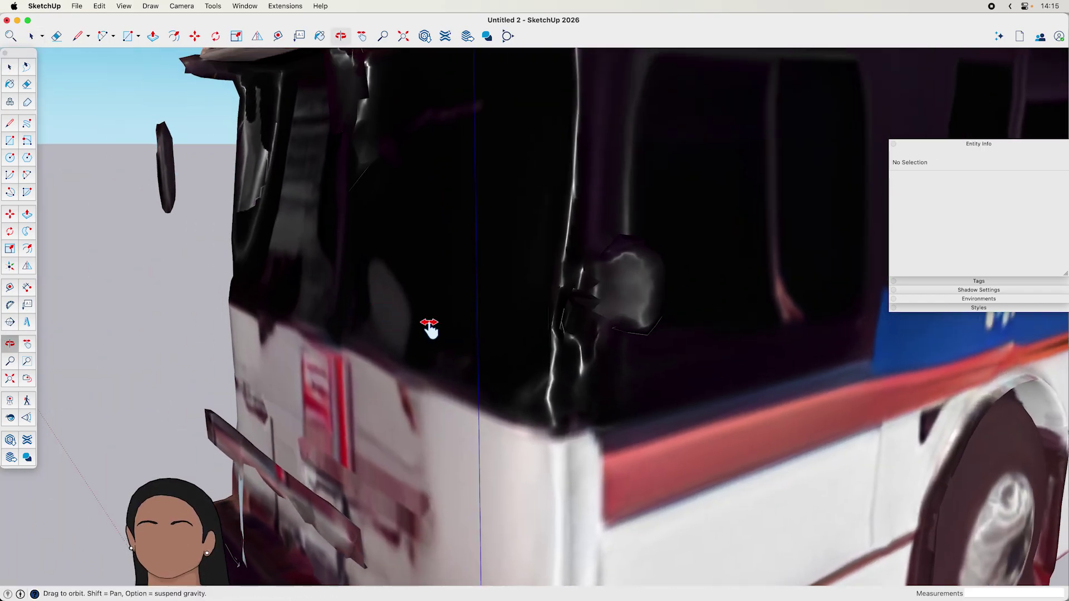
pyautogui.moveTo(381, 308); pyautogui.dragTo(520, 369)
pyautogui.press('space')
pyautogui.scroll(-3, 558, 377)
pyautogui.scroll(3, 592, 420)
pyautogui.moveTo(599, 440); pyautogui.dragTo(579, 376, button='middle')
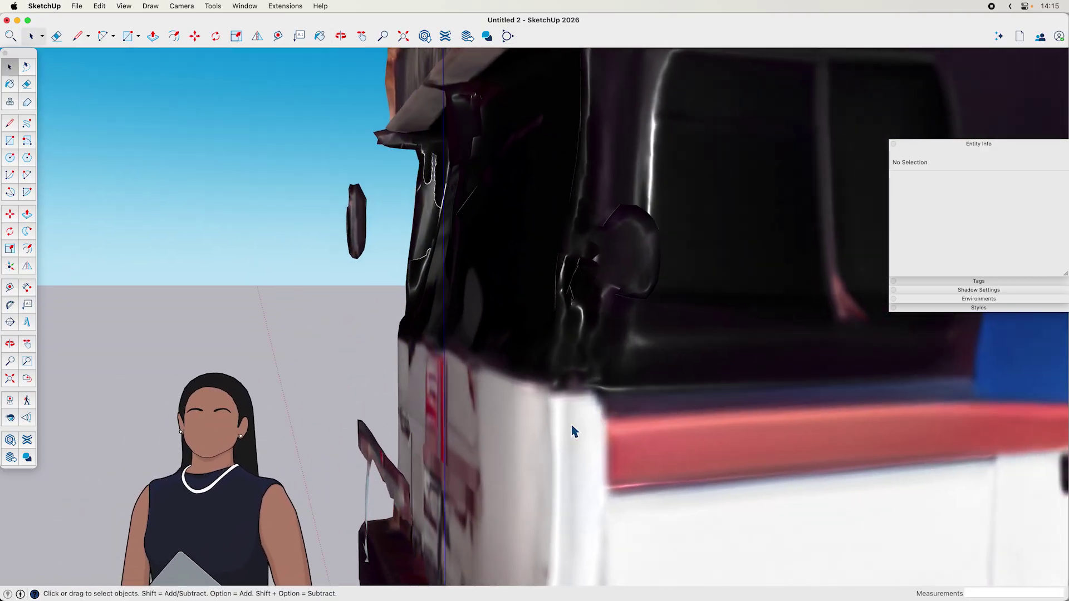
# Turn on shadows for the scene, with the light intensity at 73 and the time at 11:05 AM
pyautogui.scroll(-8, 580, 431)
pyautogui.moveTo(613, 431); pyautogui.dragTo(634, 504, button='middle')
pyautogui.scroll(-6, 695, 429)
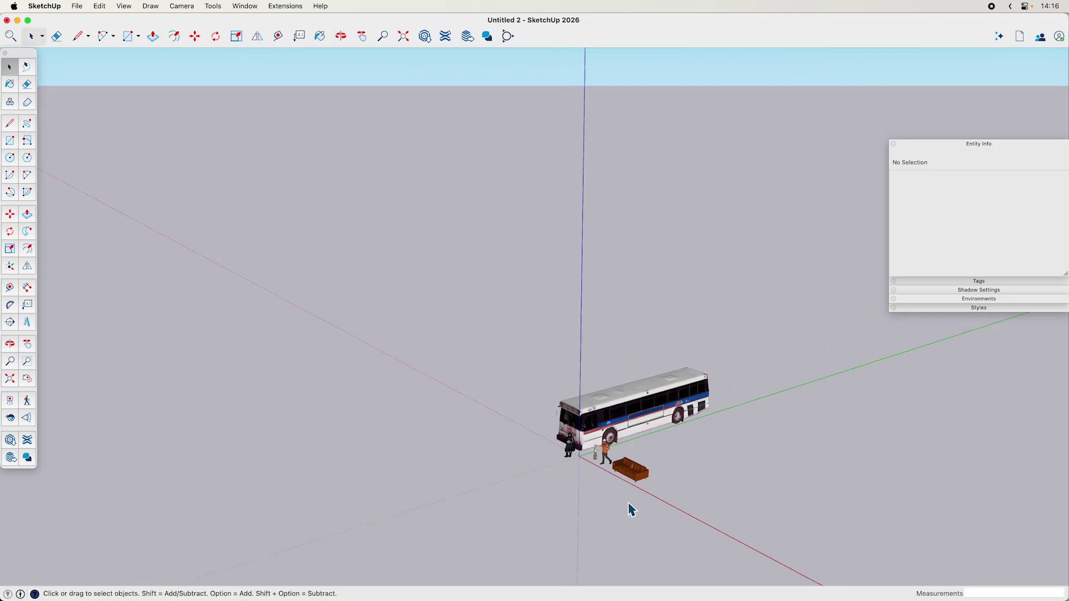
pyautogui.moveTo(669, 483); pyautogui.dragTo(611, 412, button='middle')
pyautogui.scroll(6, 579, 375)
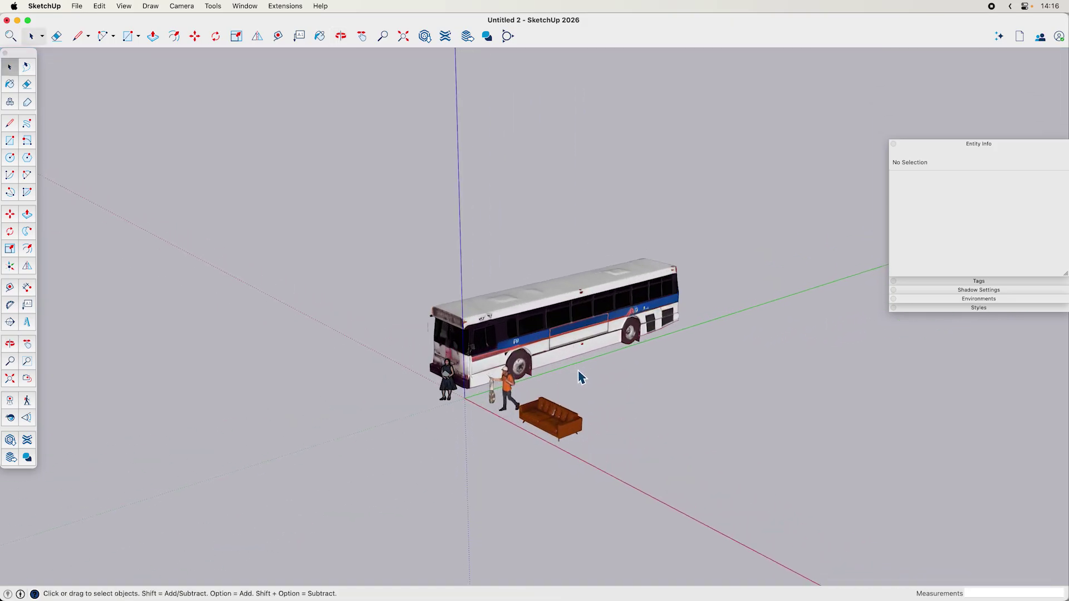
pyautogui.moveTo(534, 418); pyautogui.dragTo(496, 422, button='middle')
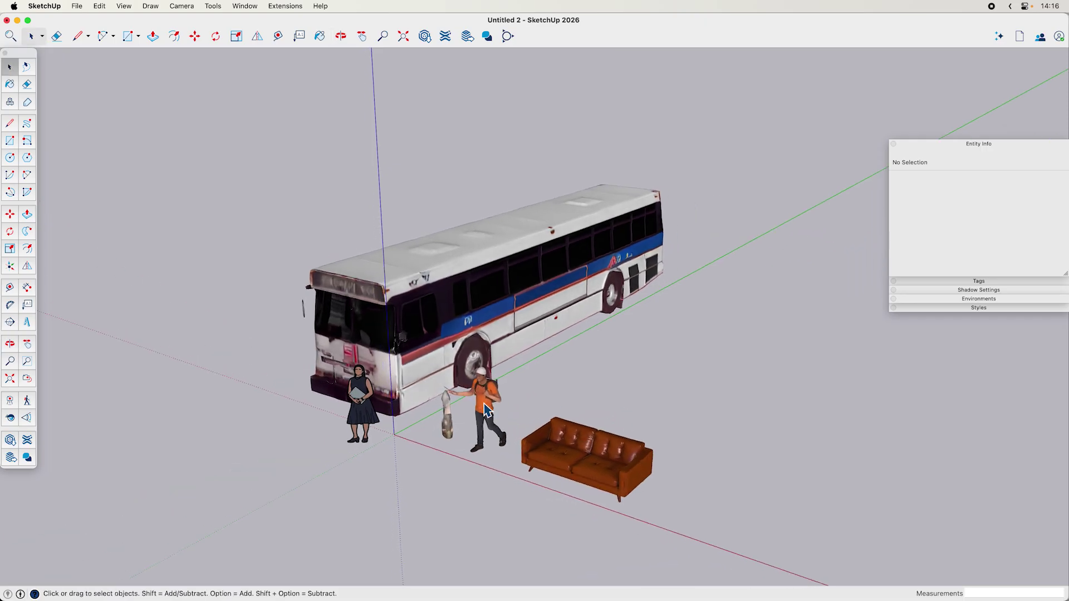
pyautogui.click(487, 411)
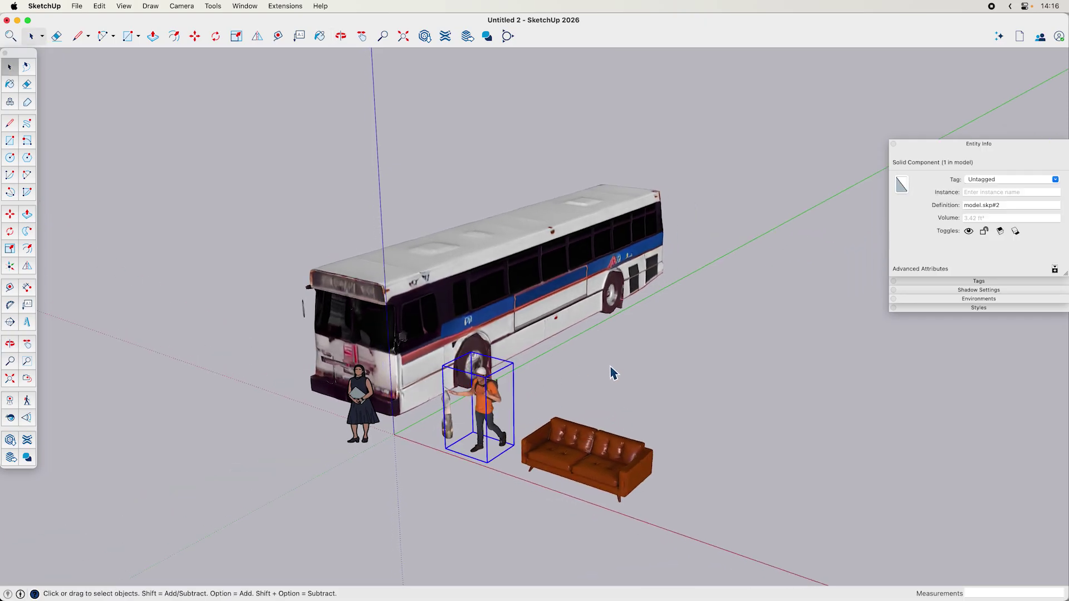
pyautogui.click(987, 291)
pyautogui.click(901, 302)
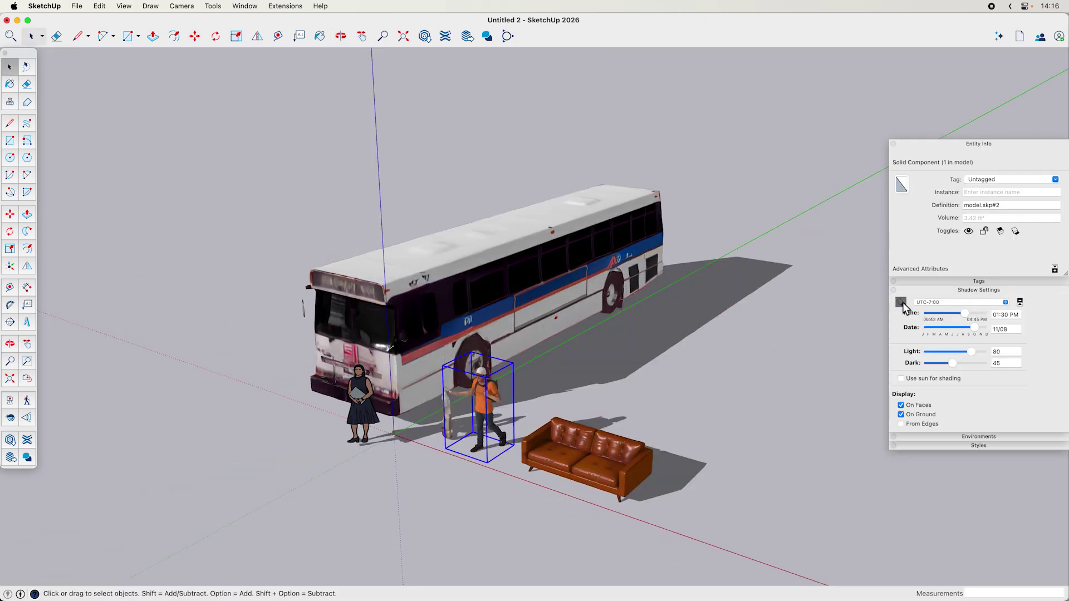
pyautogui.moveTo(972, 352); pyautogui.dragTo(968, 353)
pyautogui.moveTo(965, 313); pyautogui.dragTo(952, 316)
pyautogui.click(718, 440)
# Examine the shaded scene and the face, cap and shirt of the man in orange up close
pyautogui.moveTo(718, 440); pyautogui.dragTo(500, 426, button='middle')
pyautogui.press('space')
pyautogui.scroll(-5, 501, 454)
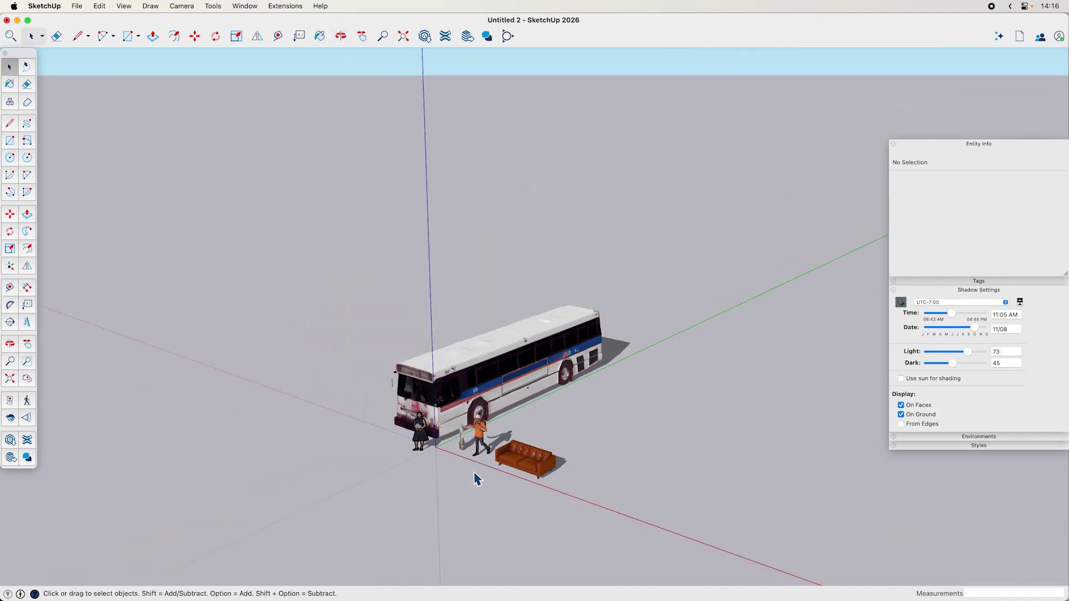
pyautogui.moveTo(477, 478); pyautogui.dragTo(473, 477, button='middle')
pyautogui.scroll(5, 477, 472)
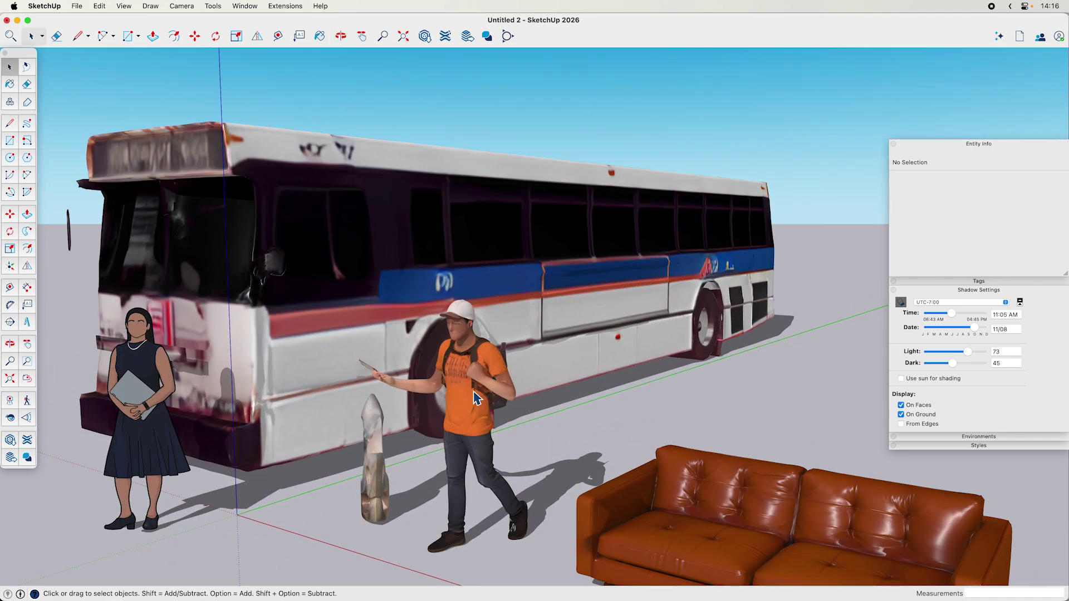
pyautogui.scroll(-3, 477, 397)
pyautogui.scroll(8, 468, 367)
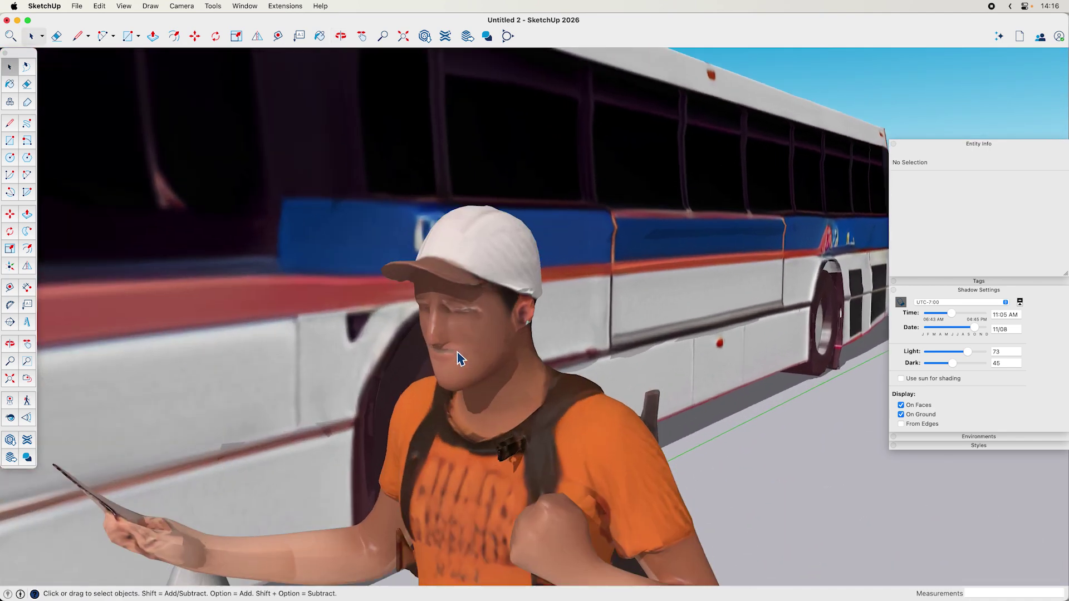
pyautogui.moveTo(459, 353); pyautogui.dragTo(493, 342, button='middle')
pyautogui.scroll(3, 496, 323)
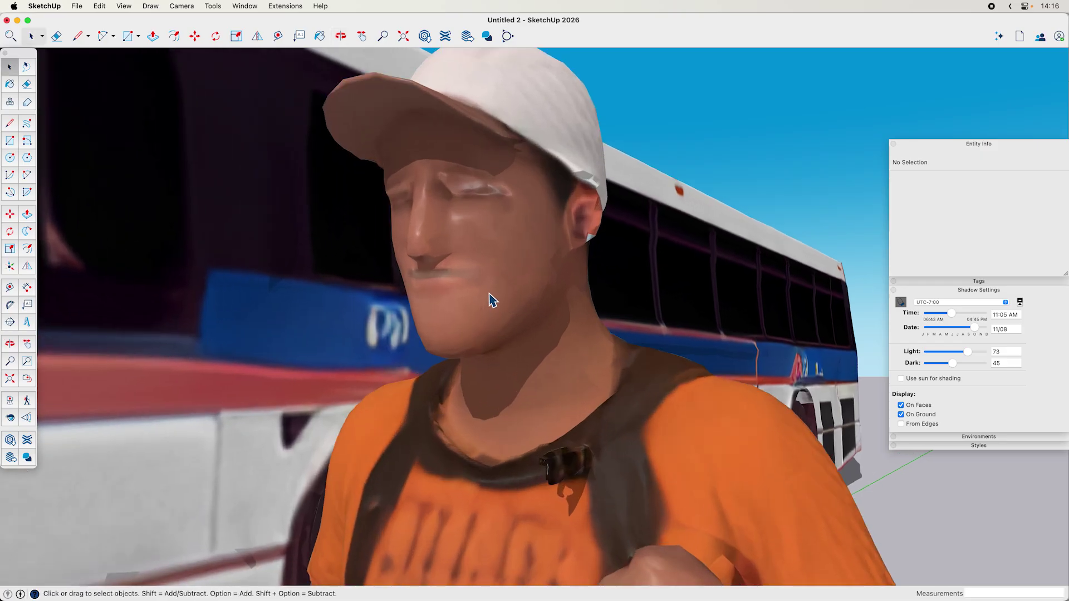
pyautogui.scroll(-10, 490, 301)
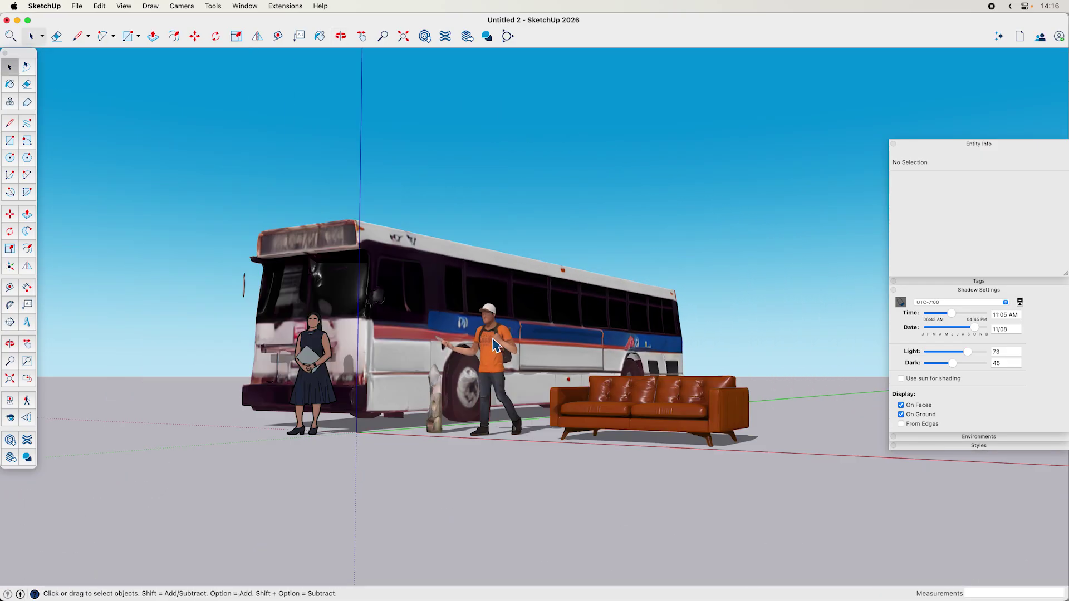
# Select the totem sculpture up close and set the shadow time to 12:11 PM
pyautogui.moveTo(494, 344); pyautogui.dragTo(474, 437, button='middle')
pyautogui.scroll(10, 473, 437)
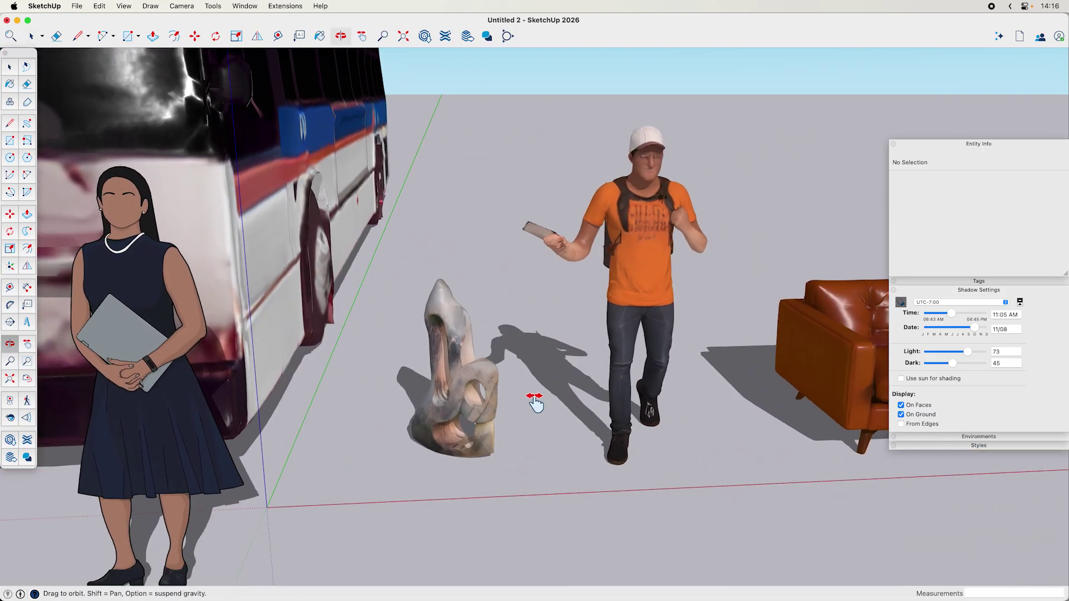
pyautogui.scroll(5, 597, 422)
pyautogui.moveTo(597, 423); pyautogui.dragTo(579, 418, button='middle')
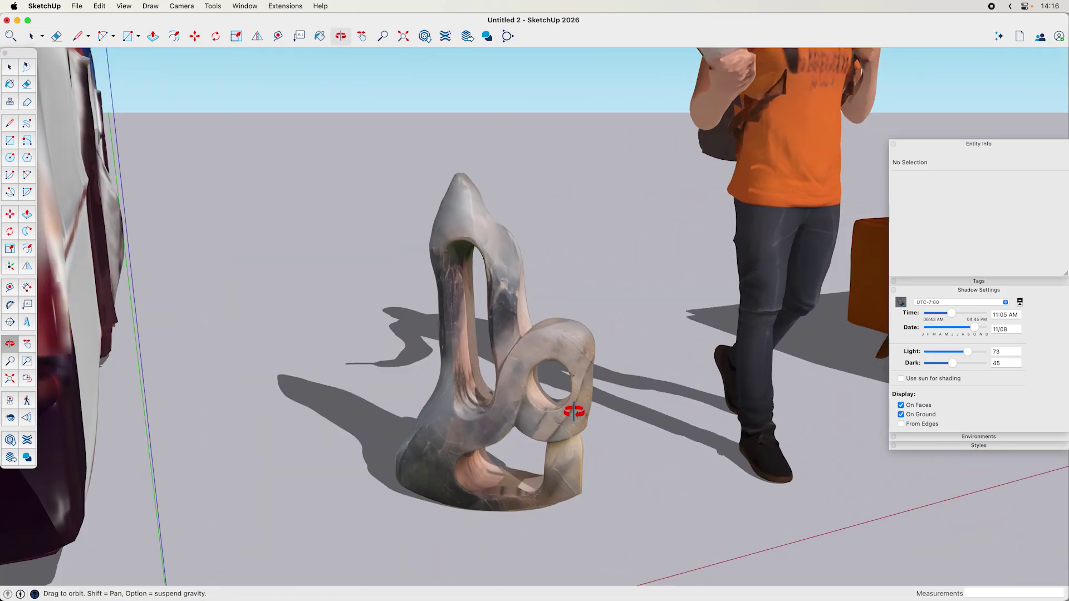
pyautogui.click(517, 390)
pyautogui.moveTo(517, 390); pyautogui.dragTo(536, 377, button='middle')
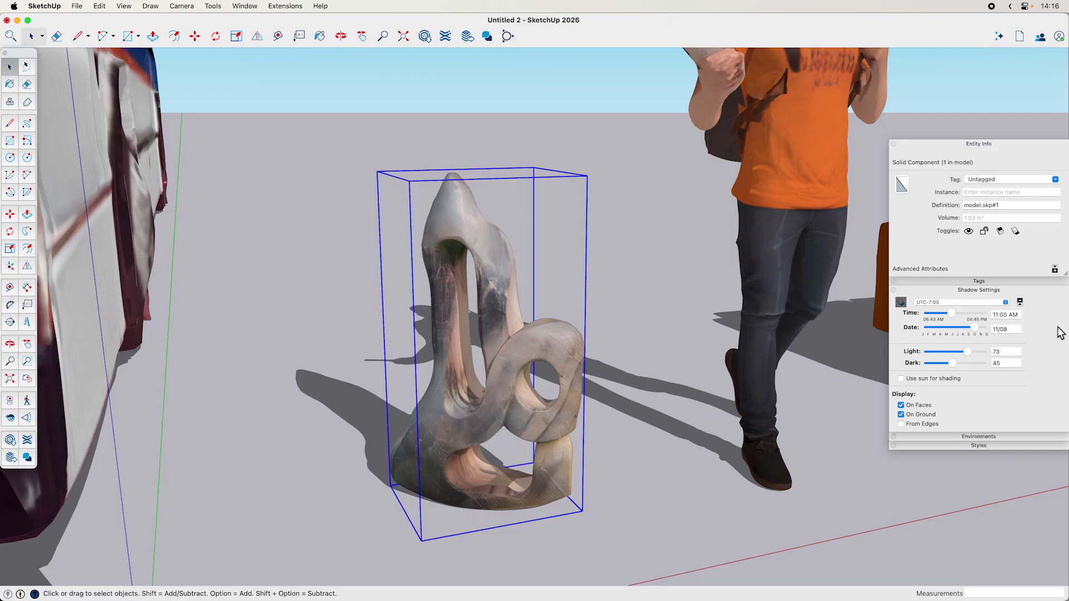
pyautogui.moveTo(951, 313); pyautogui.dragTo(945, 313)
pyautogui.click(958, 321)
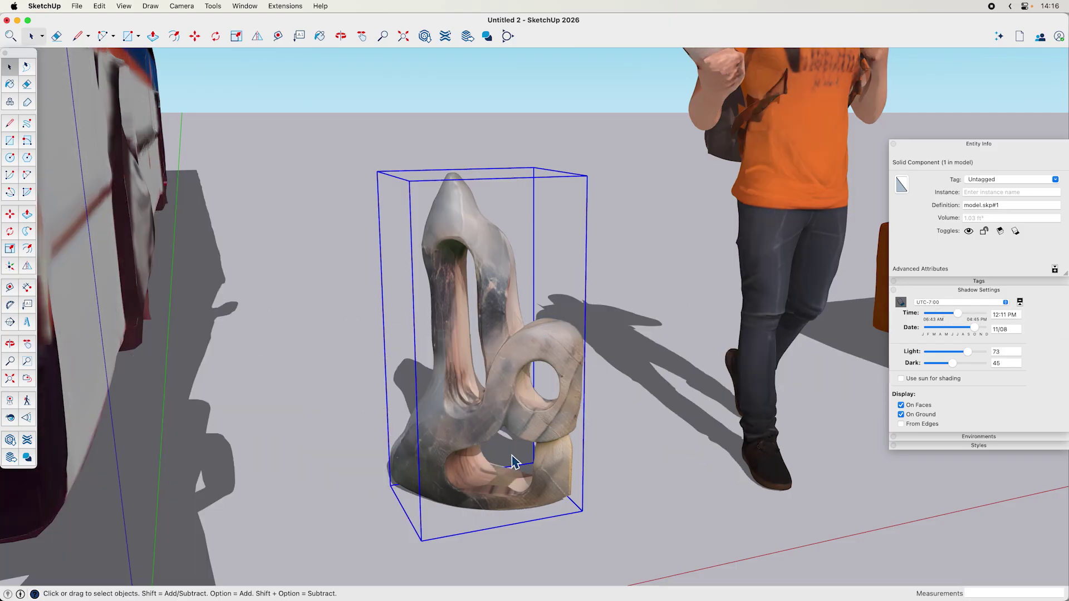
# Compare the objects with their shadows, and examine the leather sofa's cushions, creases and seams up close
pyautogui.scroll(-10, 490, 461)
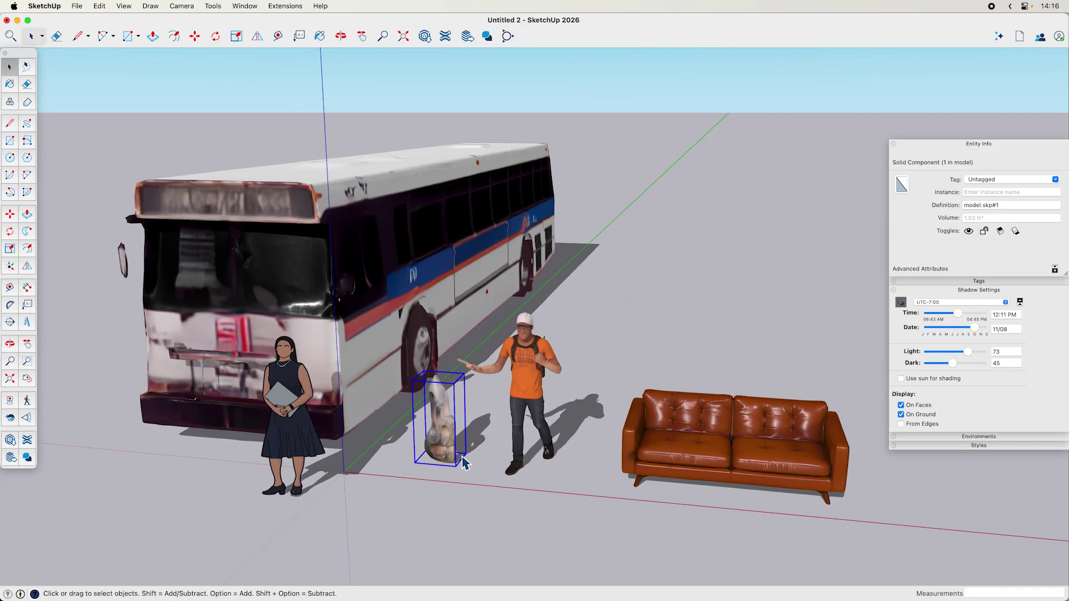
pyautogui.scroll(15, 464, 463)
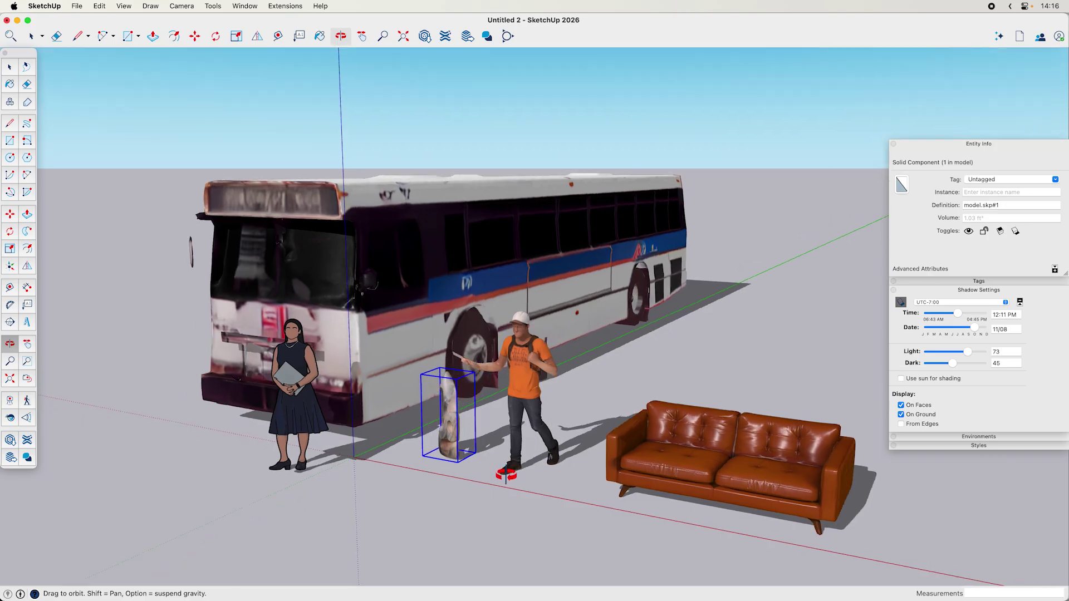
pyautogui.scroll(-3, 640, 454)
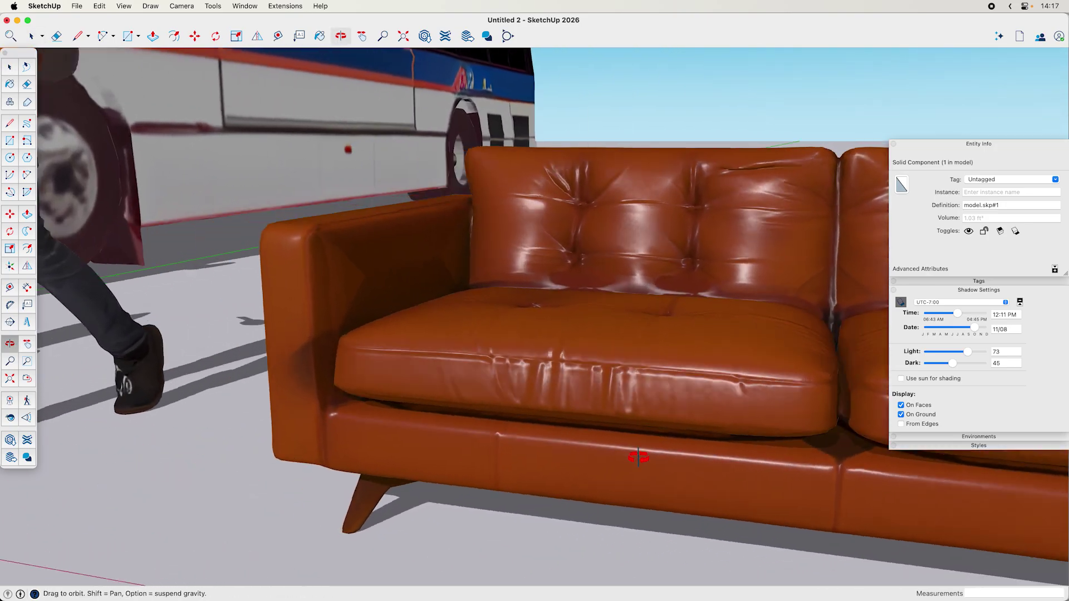
pyautogui.moveTo(640, 453); pyautogui.dragTo(678, 434)
pyautogui.scroll(8, 623, 425)
pyautogui.moveTo(743, 429); pyautogui.dragTo(459, 411)
pyautogui.scroll(3, 448, 372)
pyautogui.moveTo(448, 372); pyautogui.dragTo(585, 410)
pyautogui.press('space')
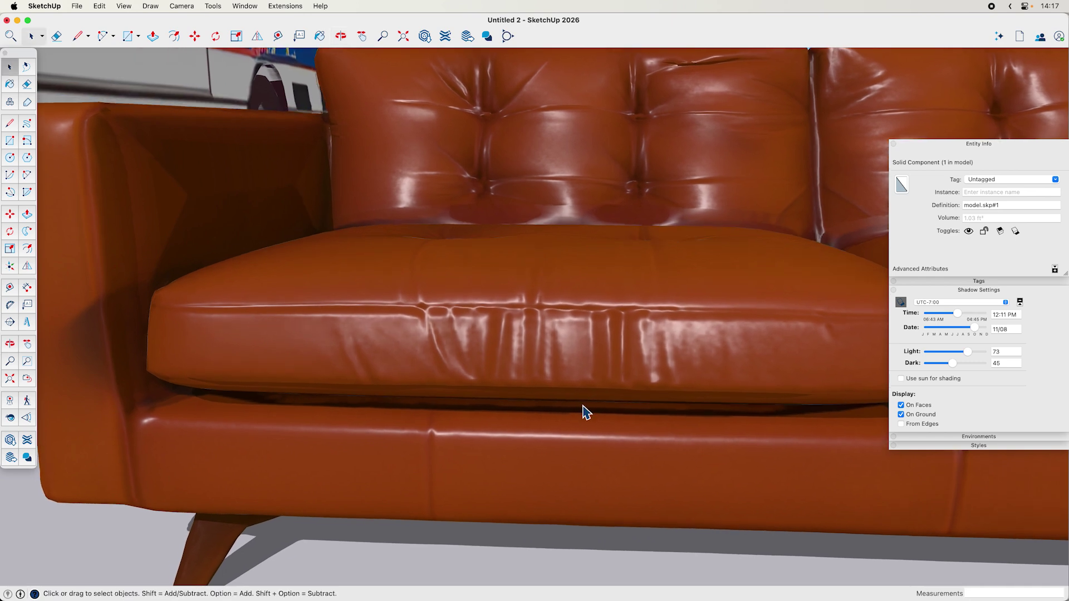
pyautogui.moveTo(687, 425); pyautogui.dragTo(640, 427, button='middle')
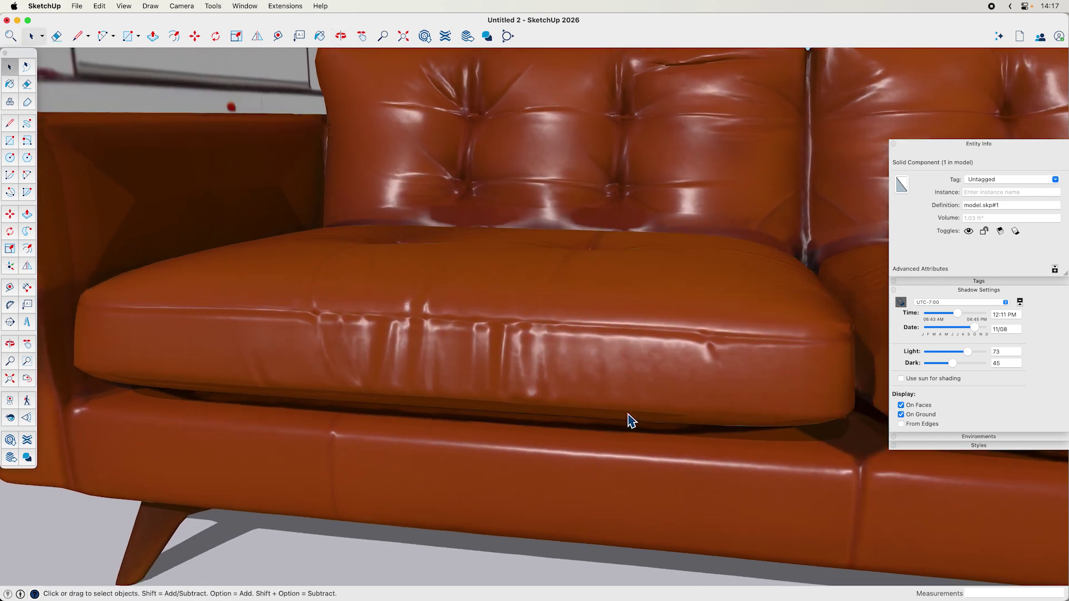